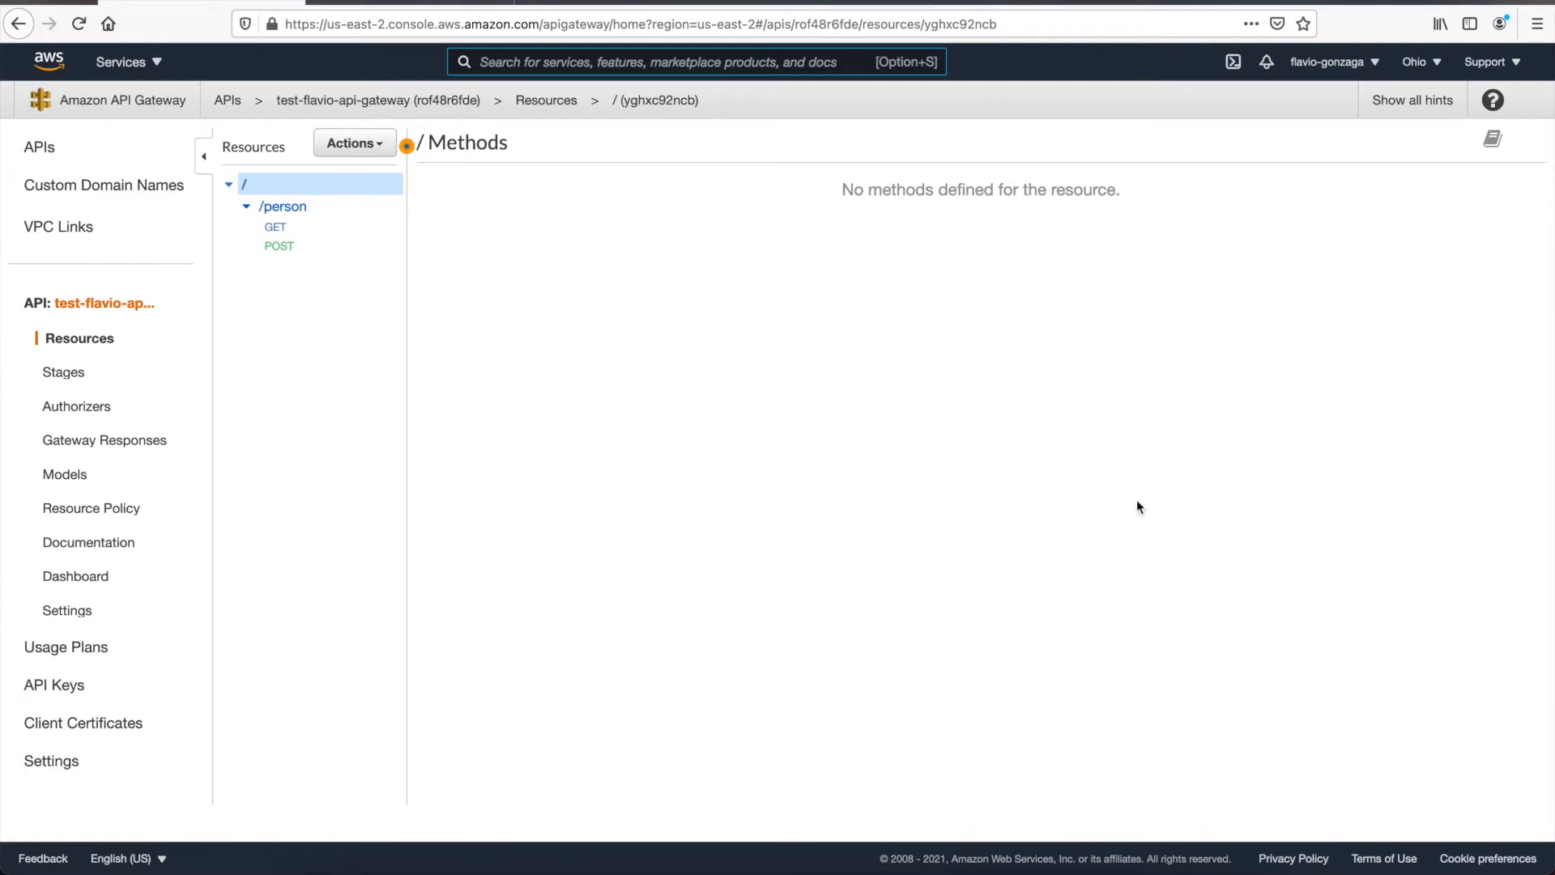
# - Send a GET and a POST request from the local index.html test page, and return to the API Gateway console
pyautogui.hotkey('ctrl', 'Tab')
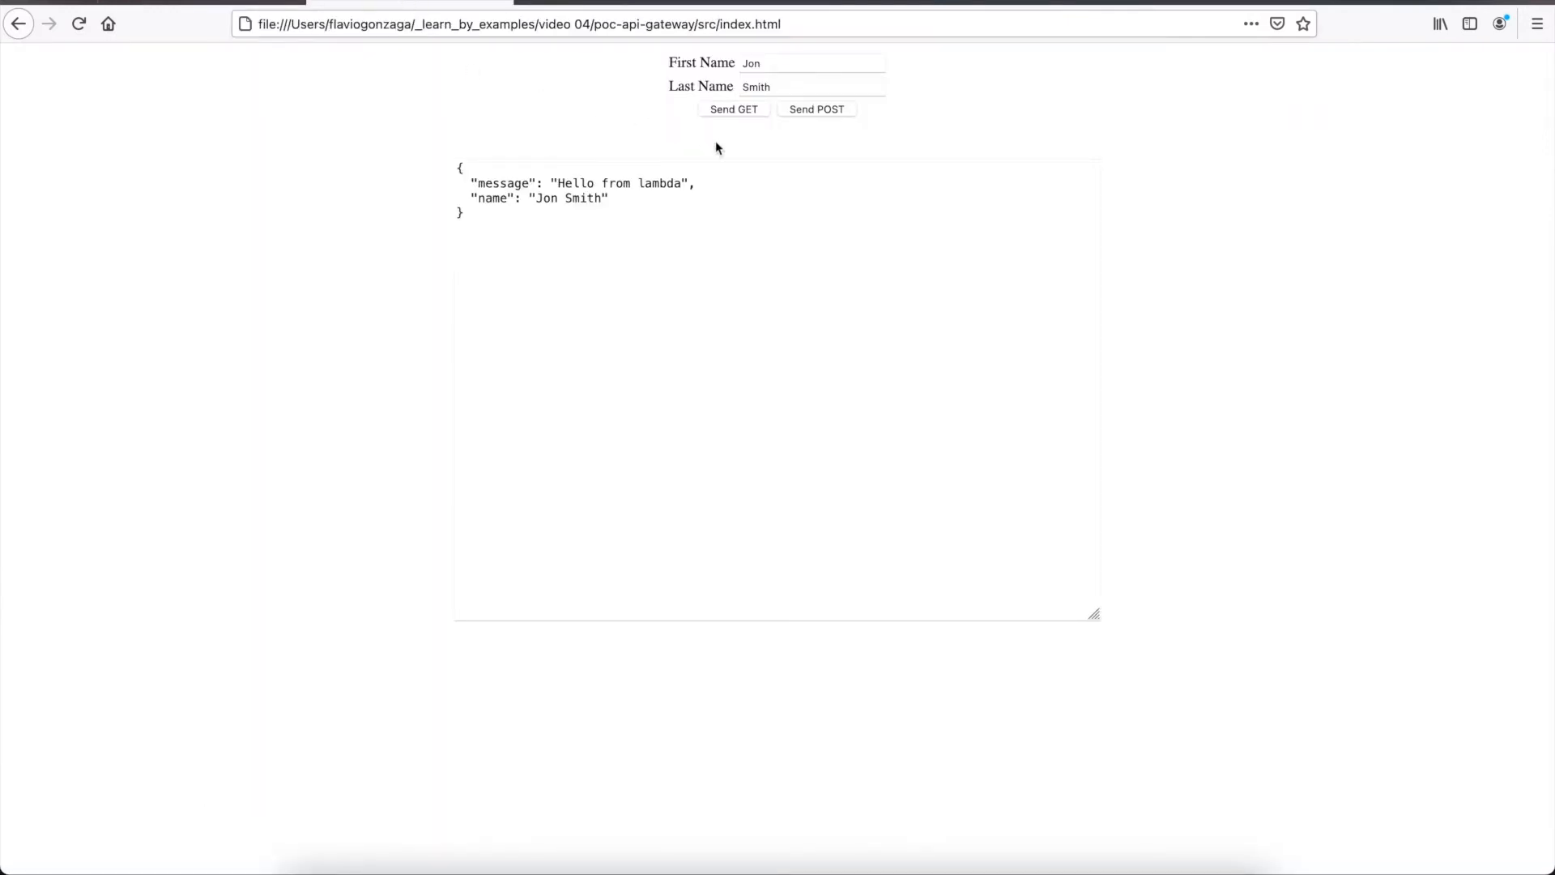
pyautogui.click(739, 113)
pyautogui.click(836, 110)
pyautogui.hotkey('ctrl', 'shift', 'Tab')
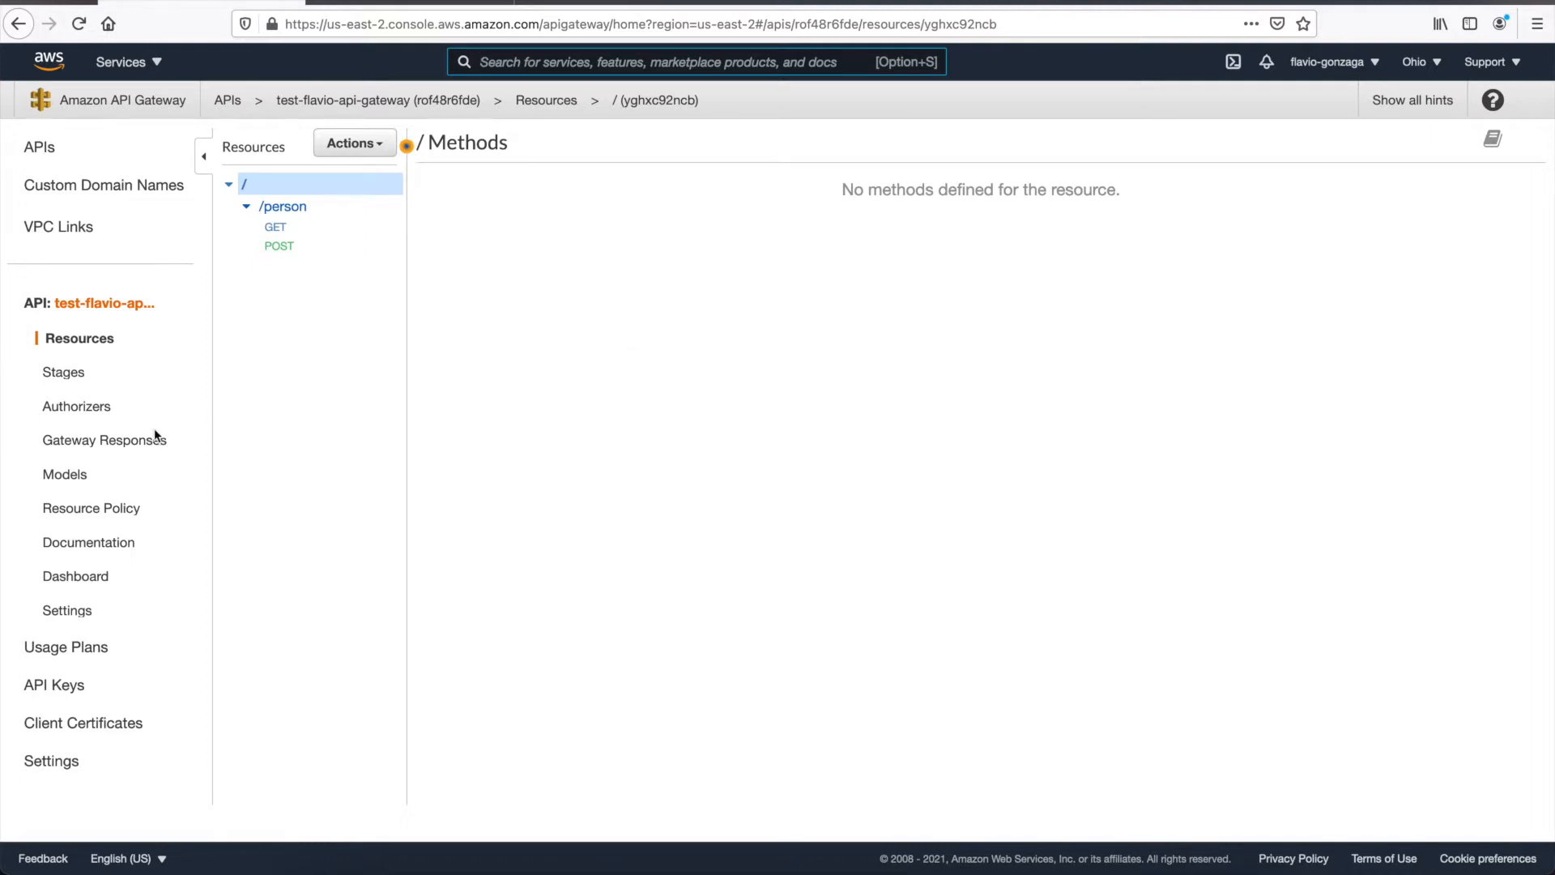
# - Examine the API's resource policy examples for AWS Account Allowlist, IP Range Denylist and Source VPC Allowlist
pyautogui.click(134, 516)
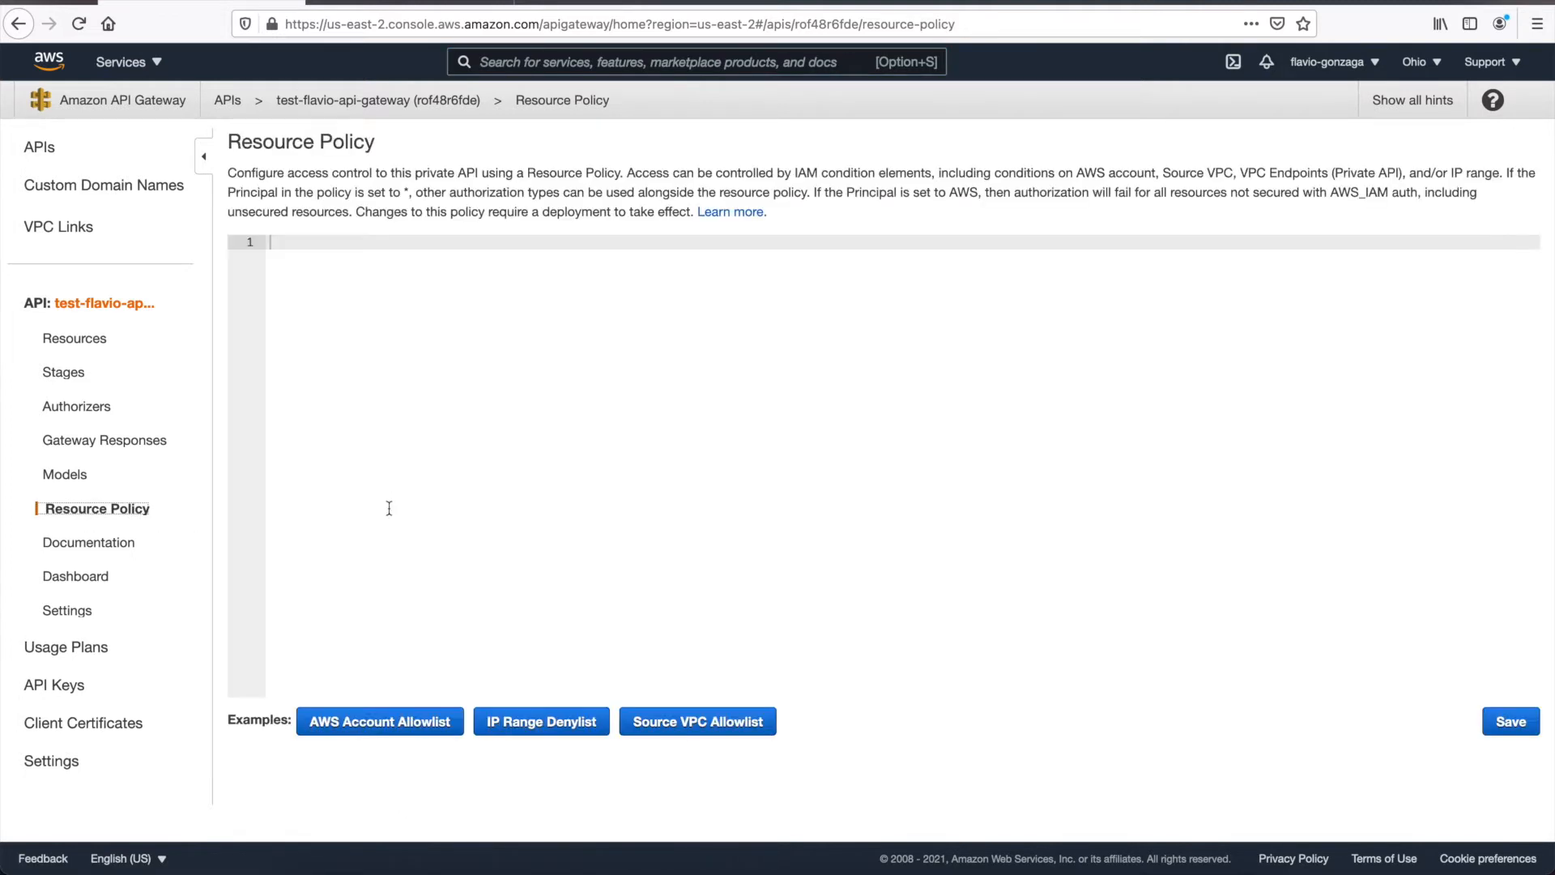
pyautogui.click(399, 722)
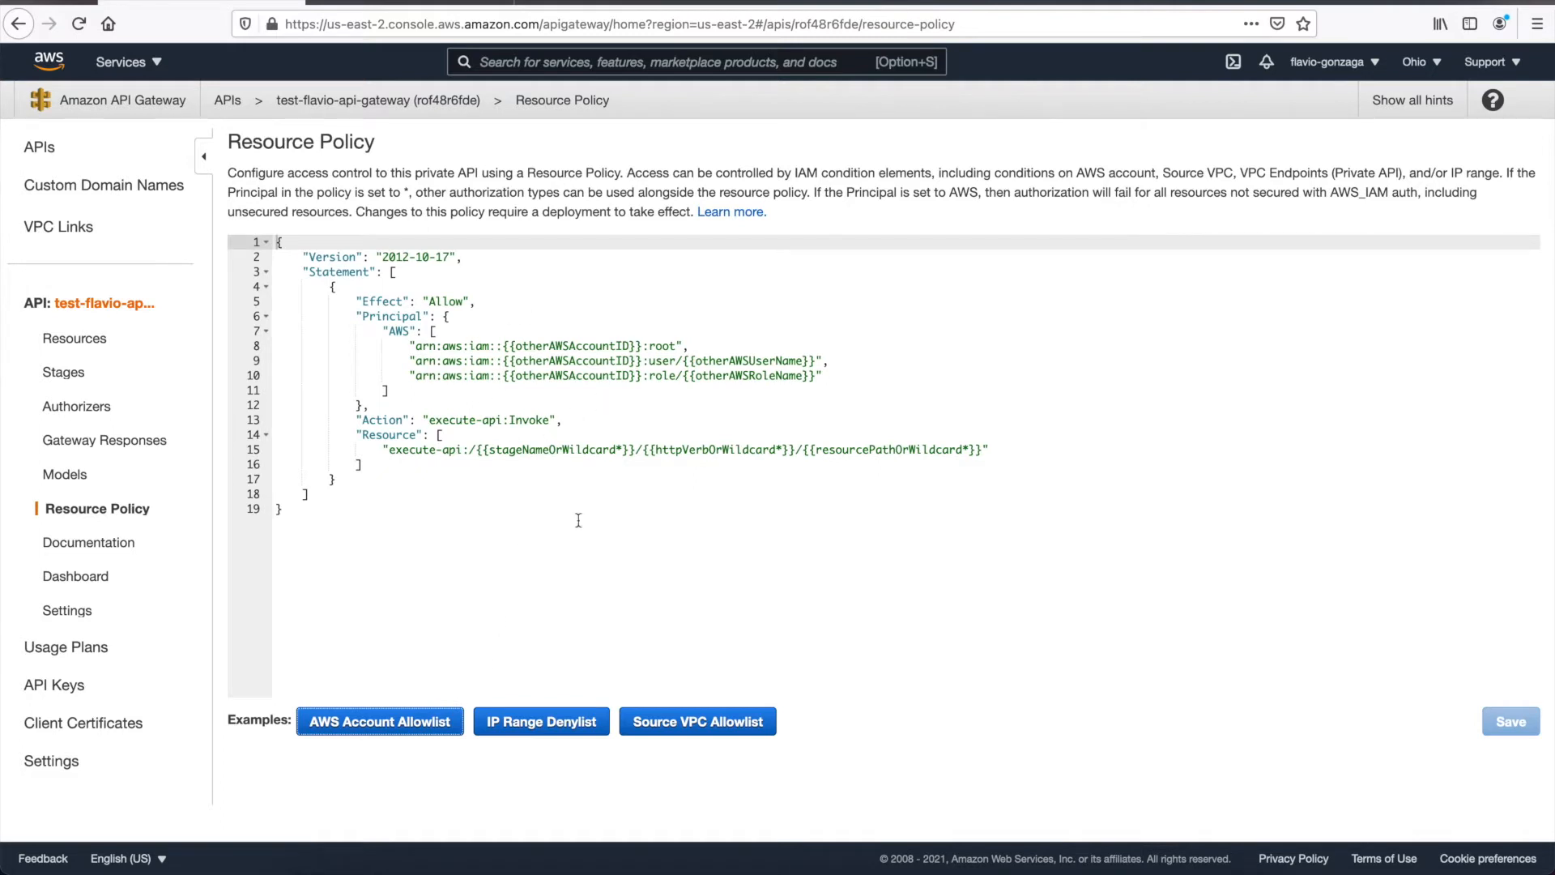
pyautogui.click(542, 718)
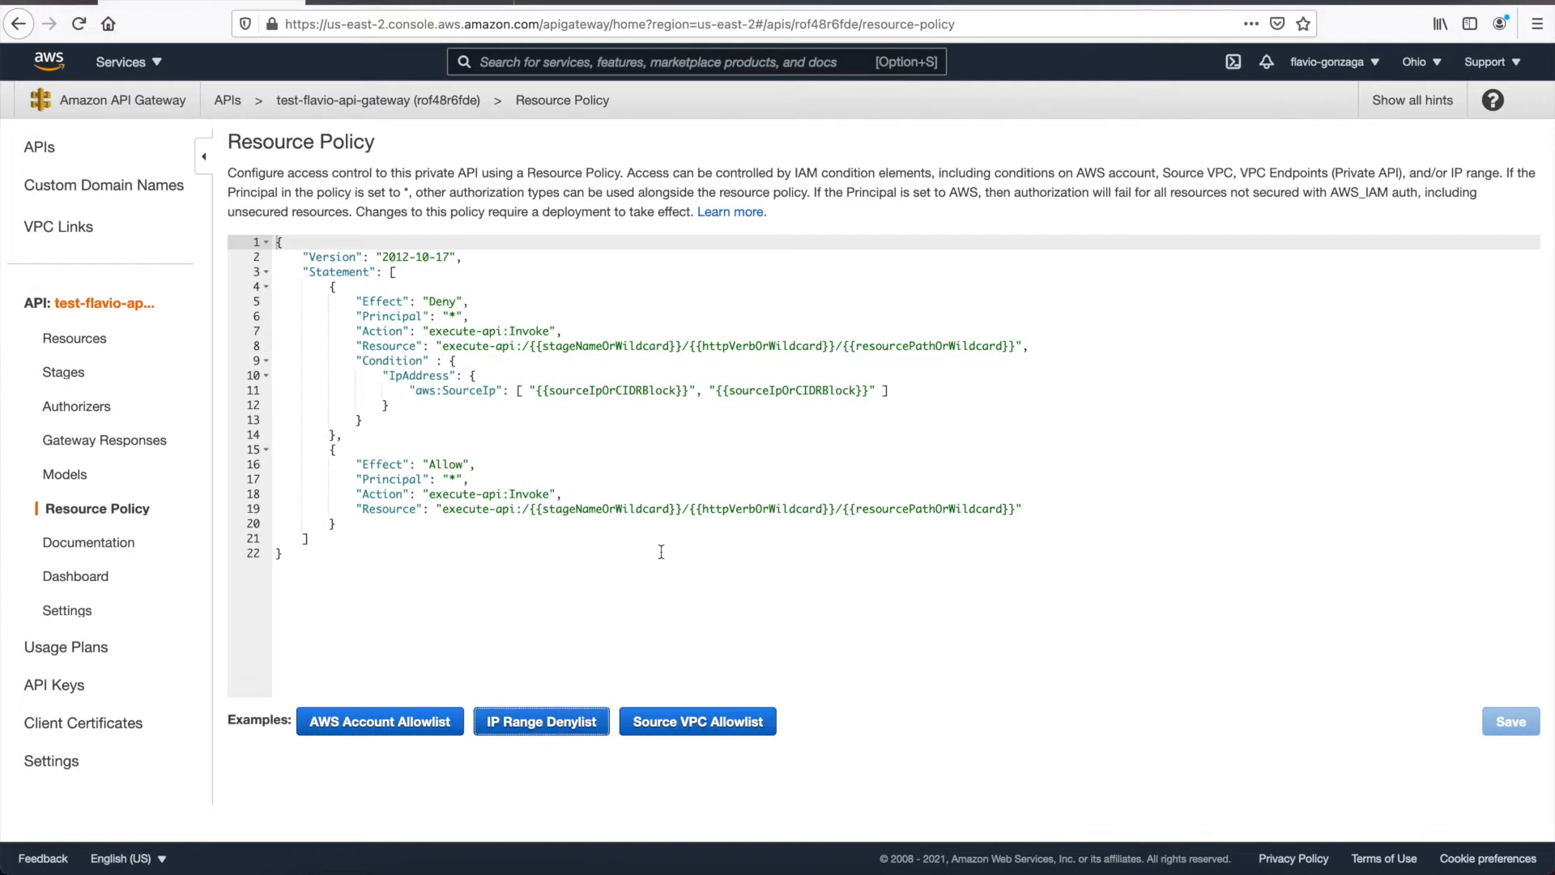
pyautogui.click(694, 719)
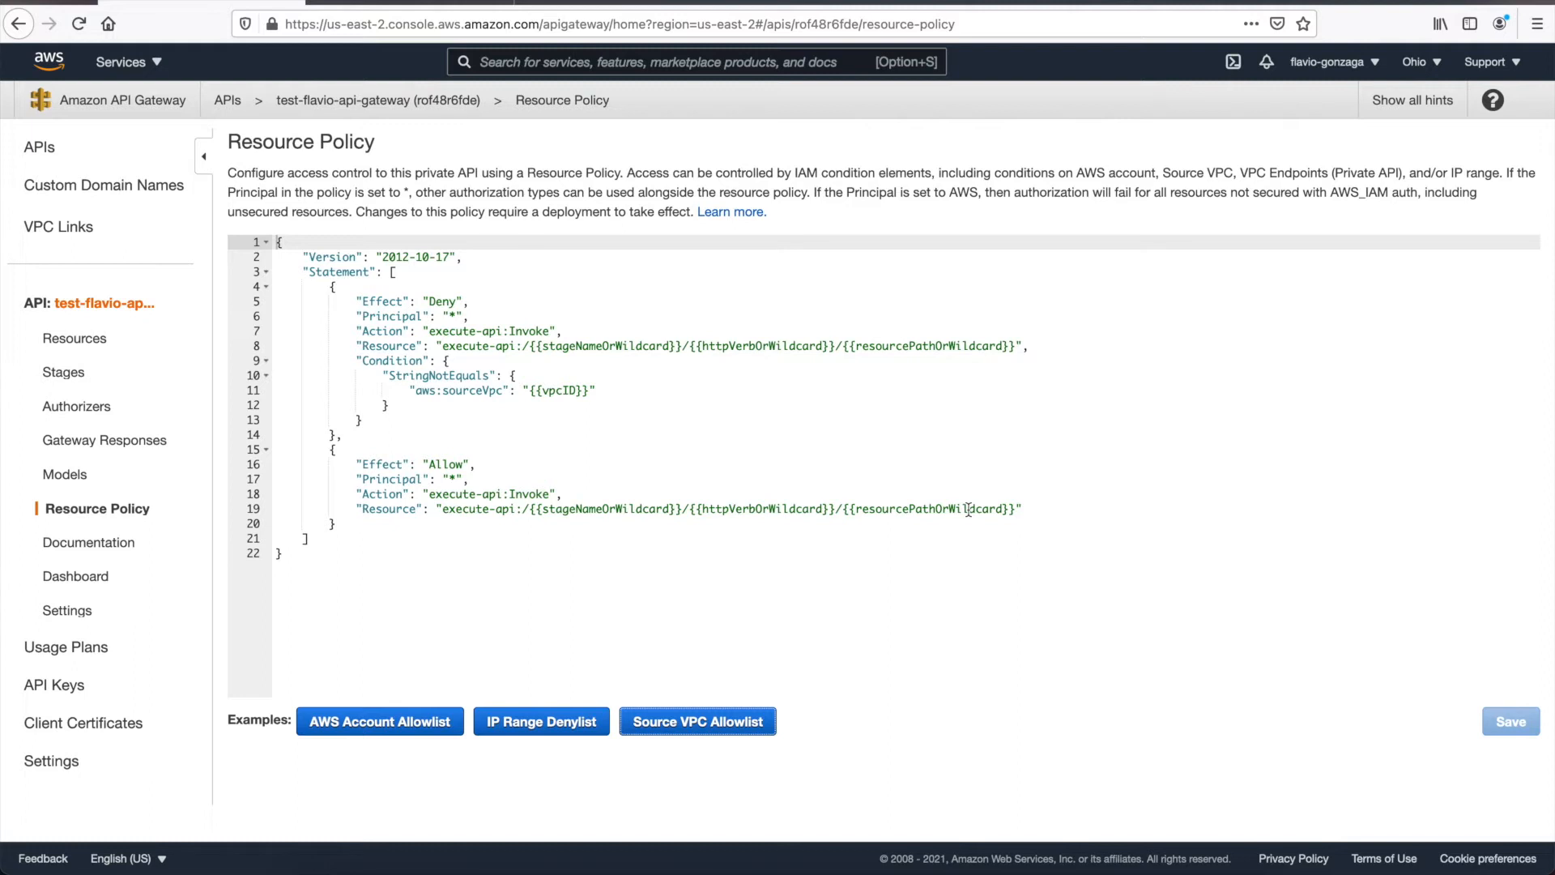
# - Return to the API's resources and examine the method execution of the GET method under /person
pyautogui.click(22, 688)
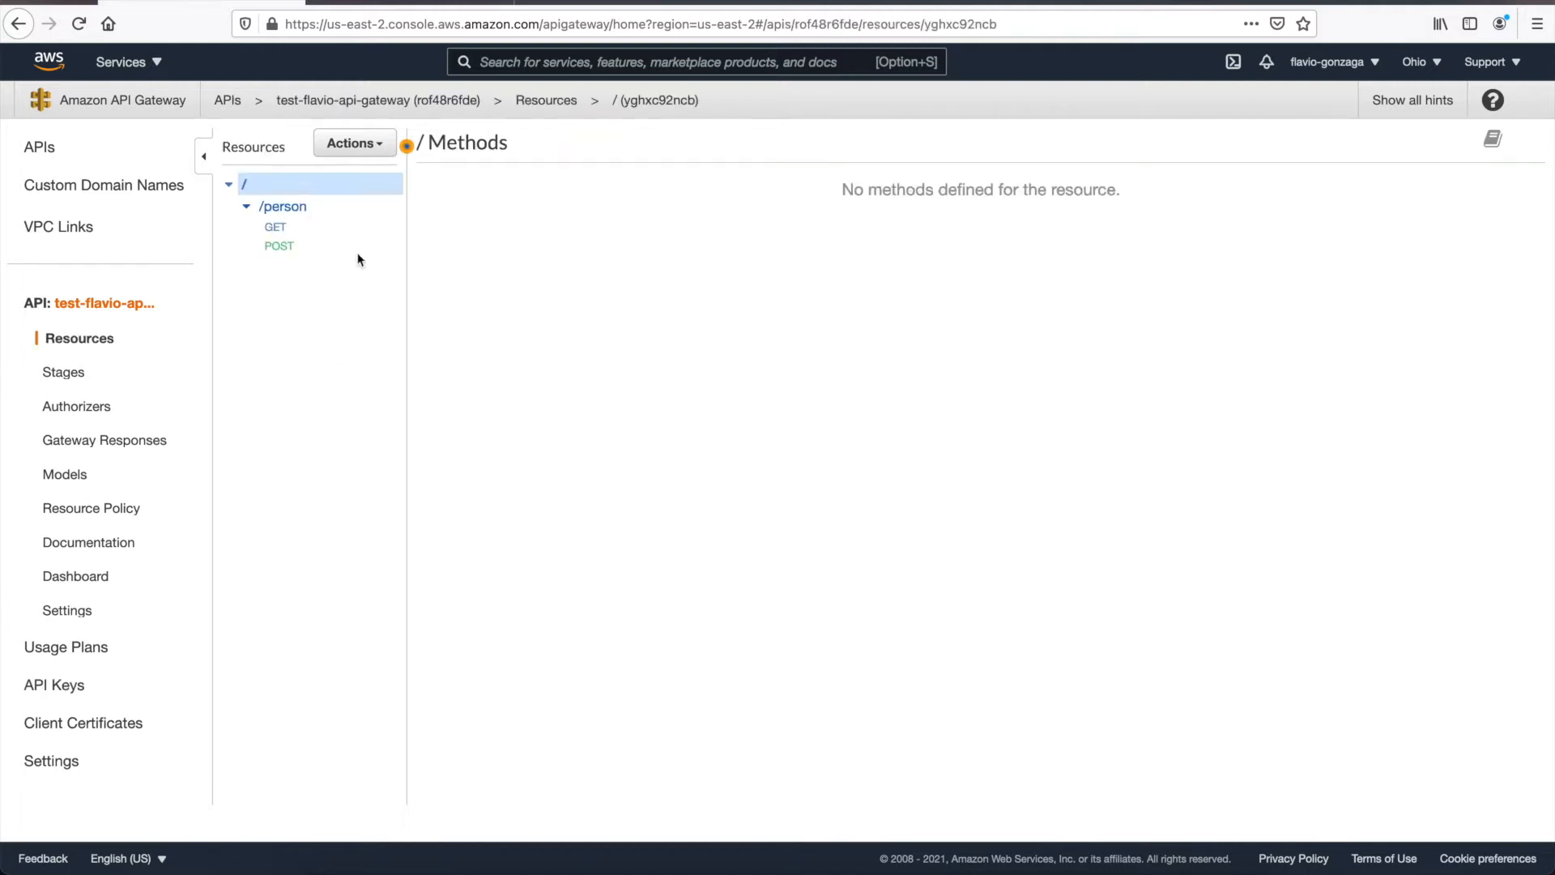
pyautogui.click(295, 209)
pyautogui.click(278, 230)
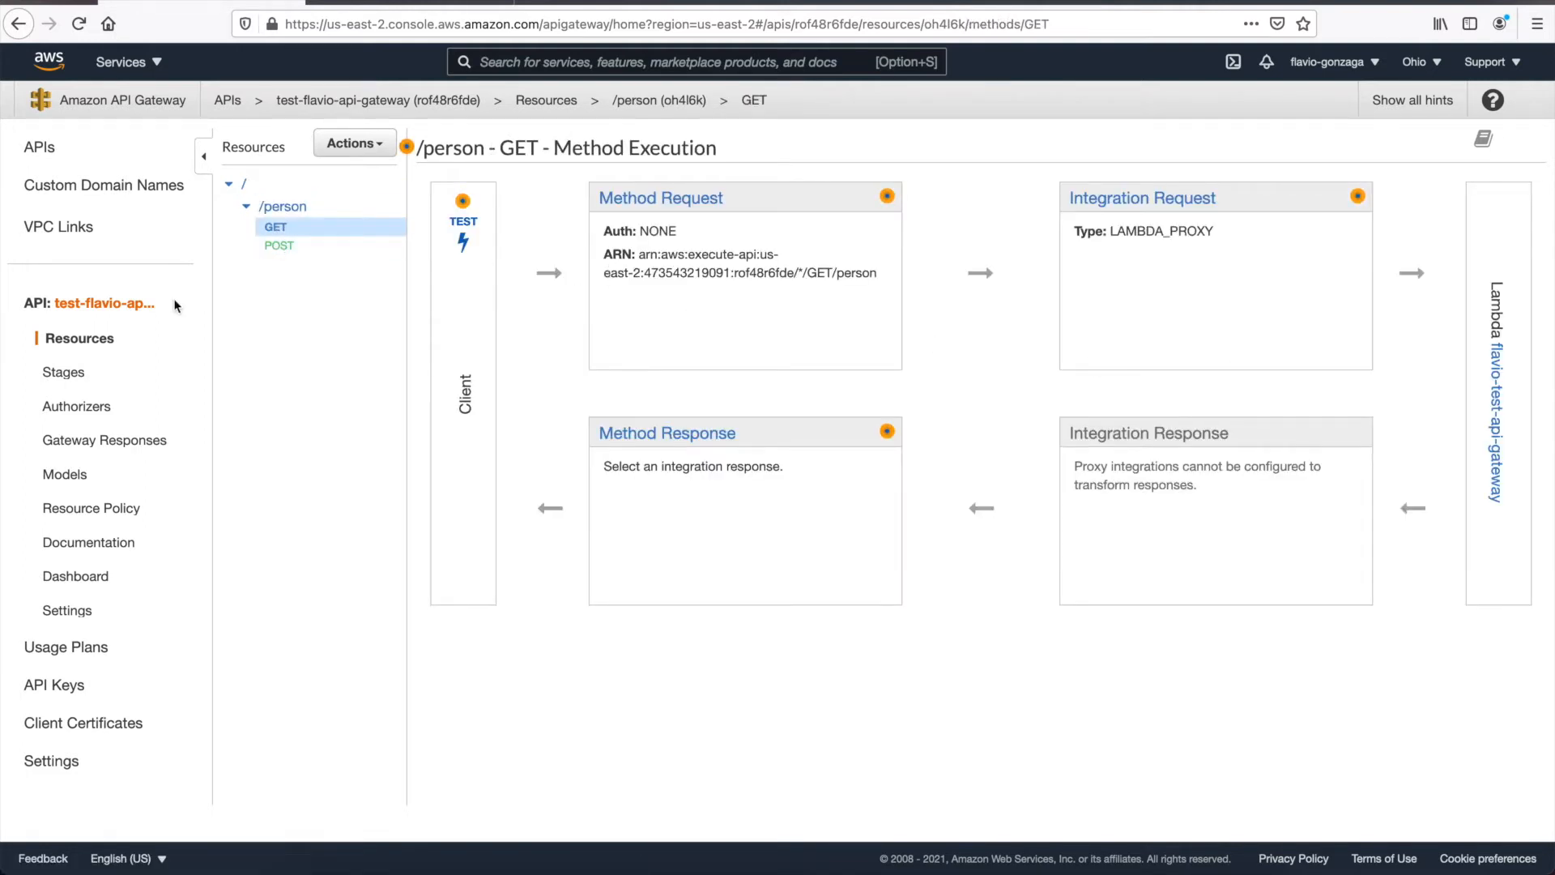
# - Create an auto-generated API key named customer1 and reveal and select its key value
pyautogui.click(49, 687)
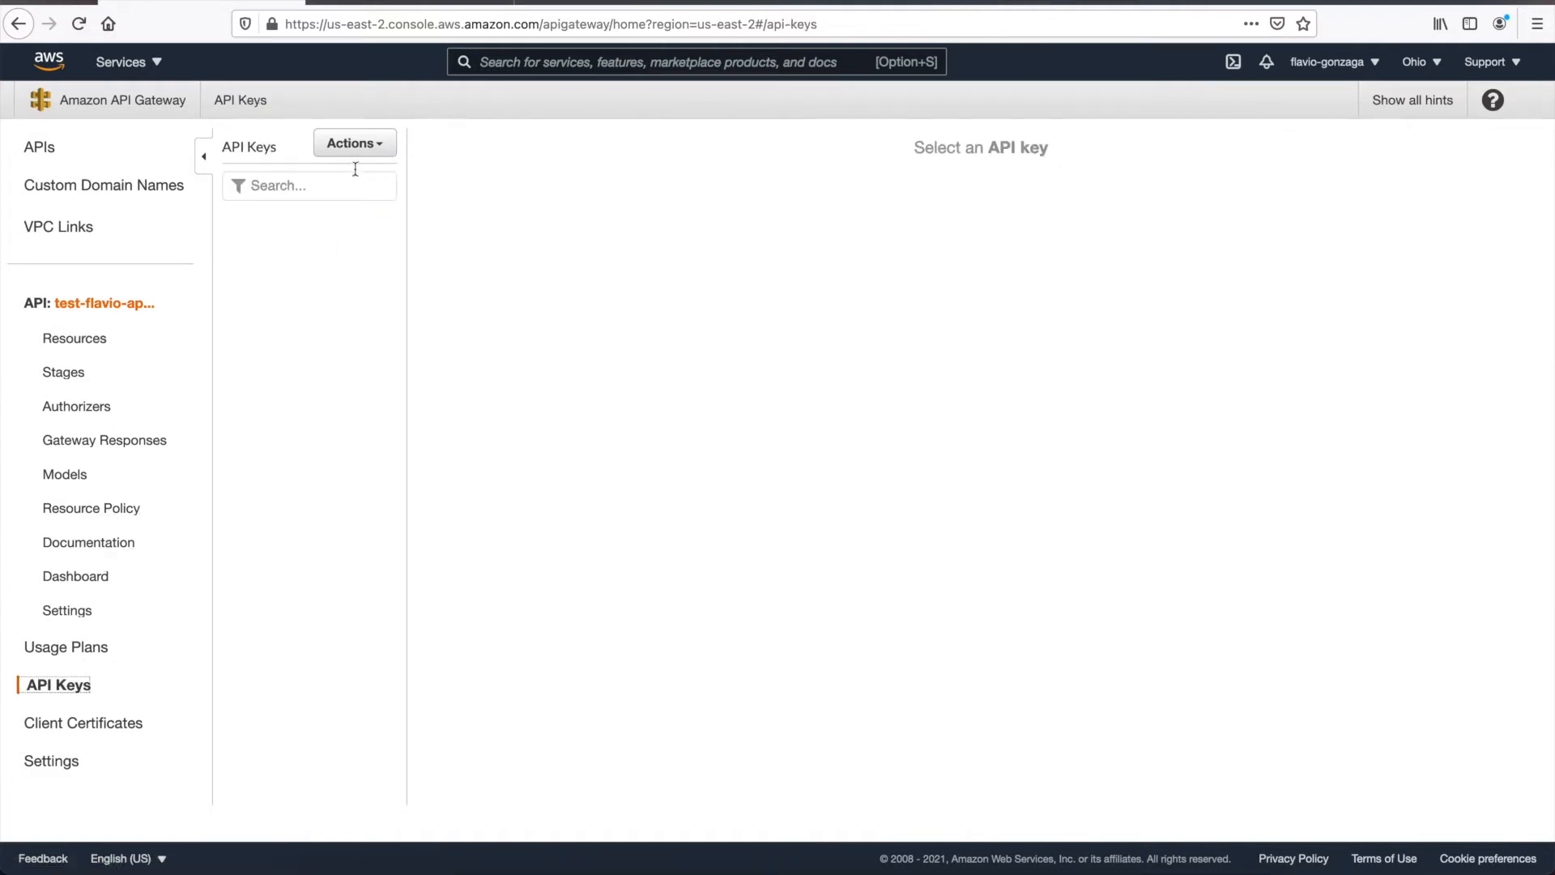
pyautogui.click(369, 147)
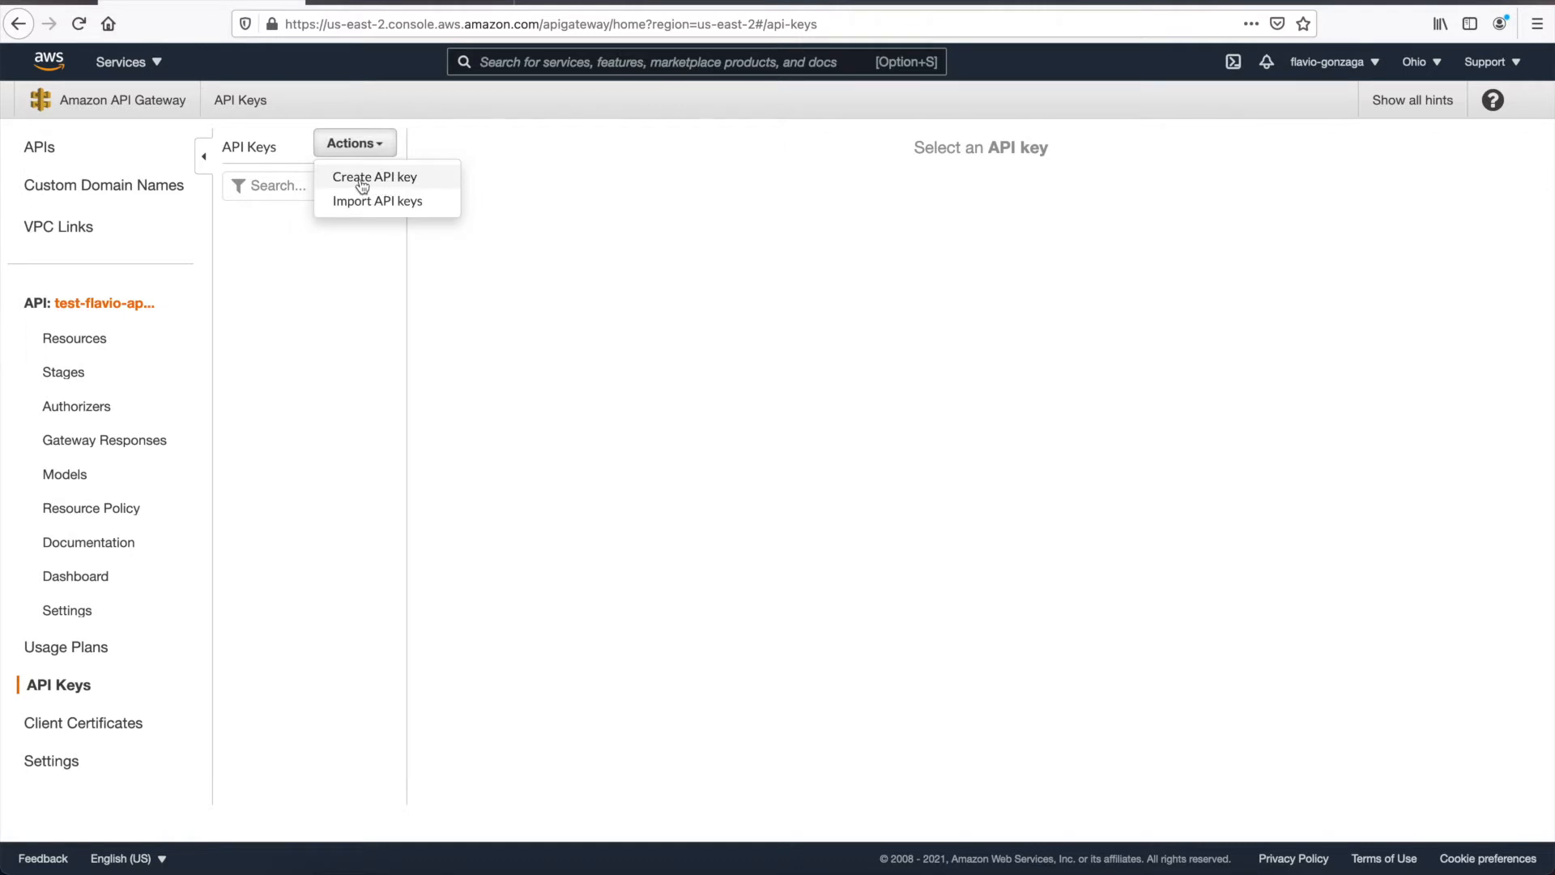
pyautogui.click(405, 185)
pyautogui.click(729, 186)
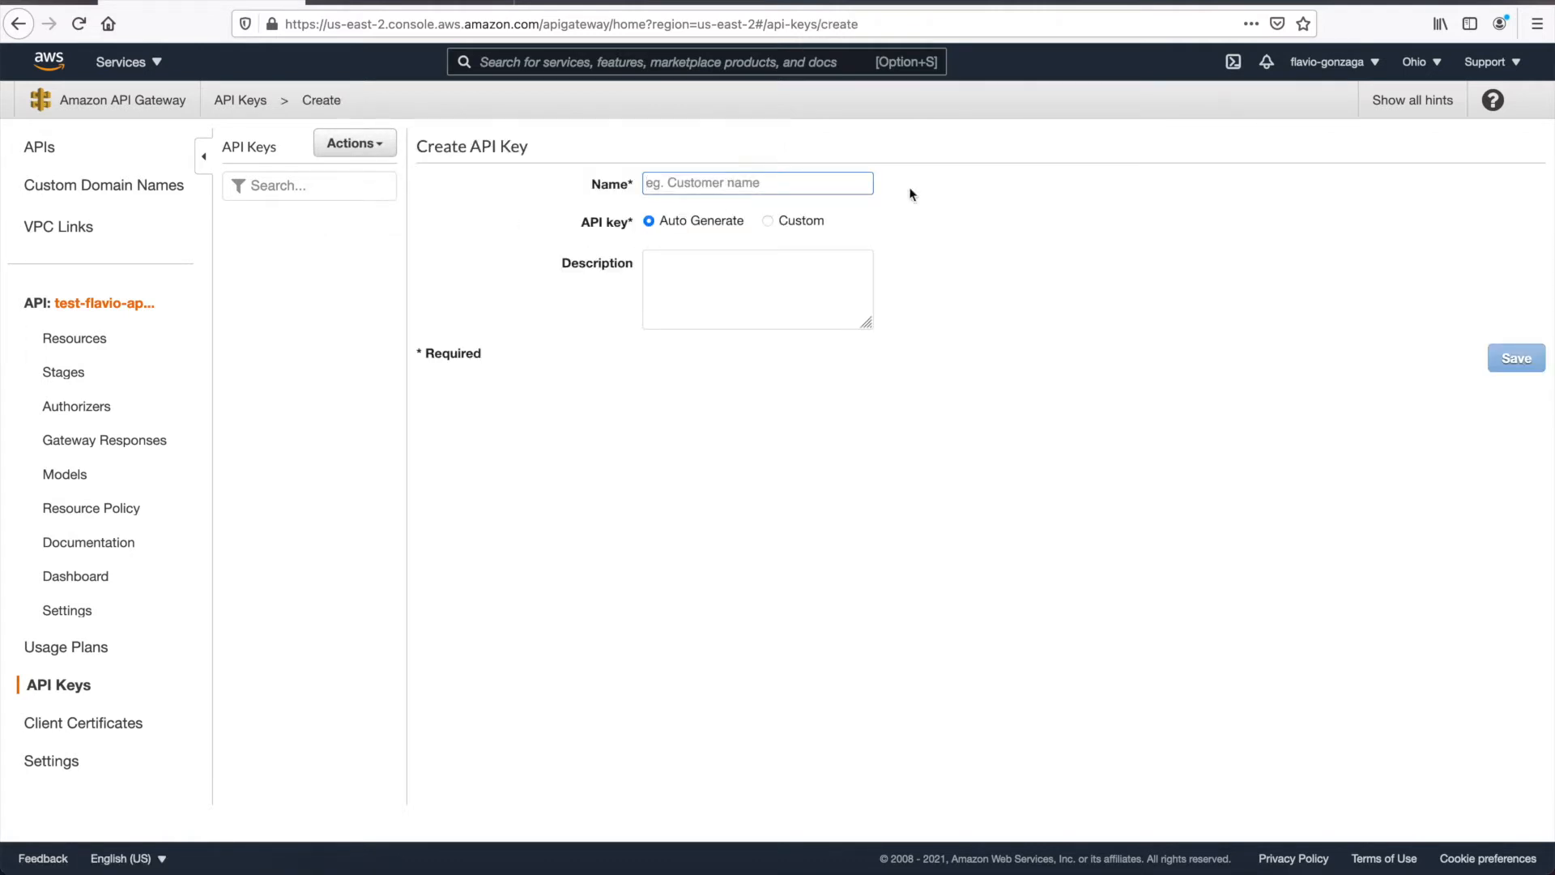
pyautogui.write('cust')
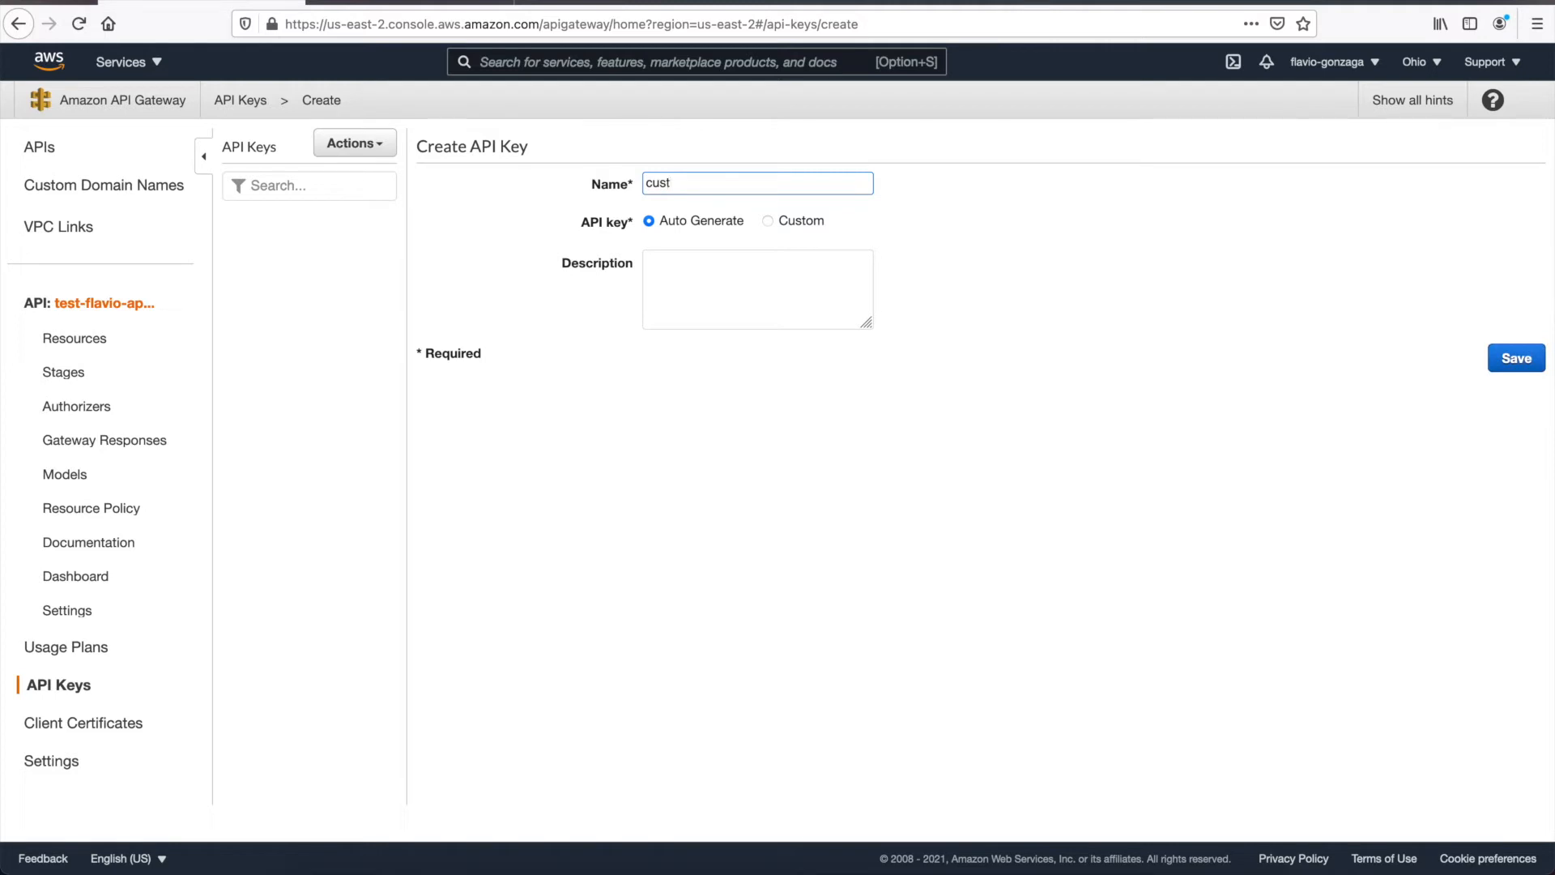
pyautogui.write('omer1')
pyautogui.click(1517, 364)
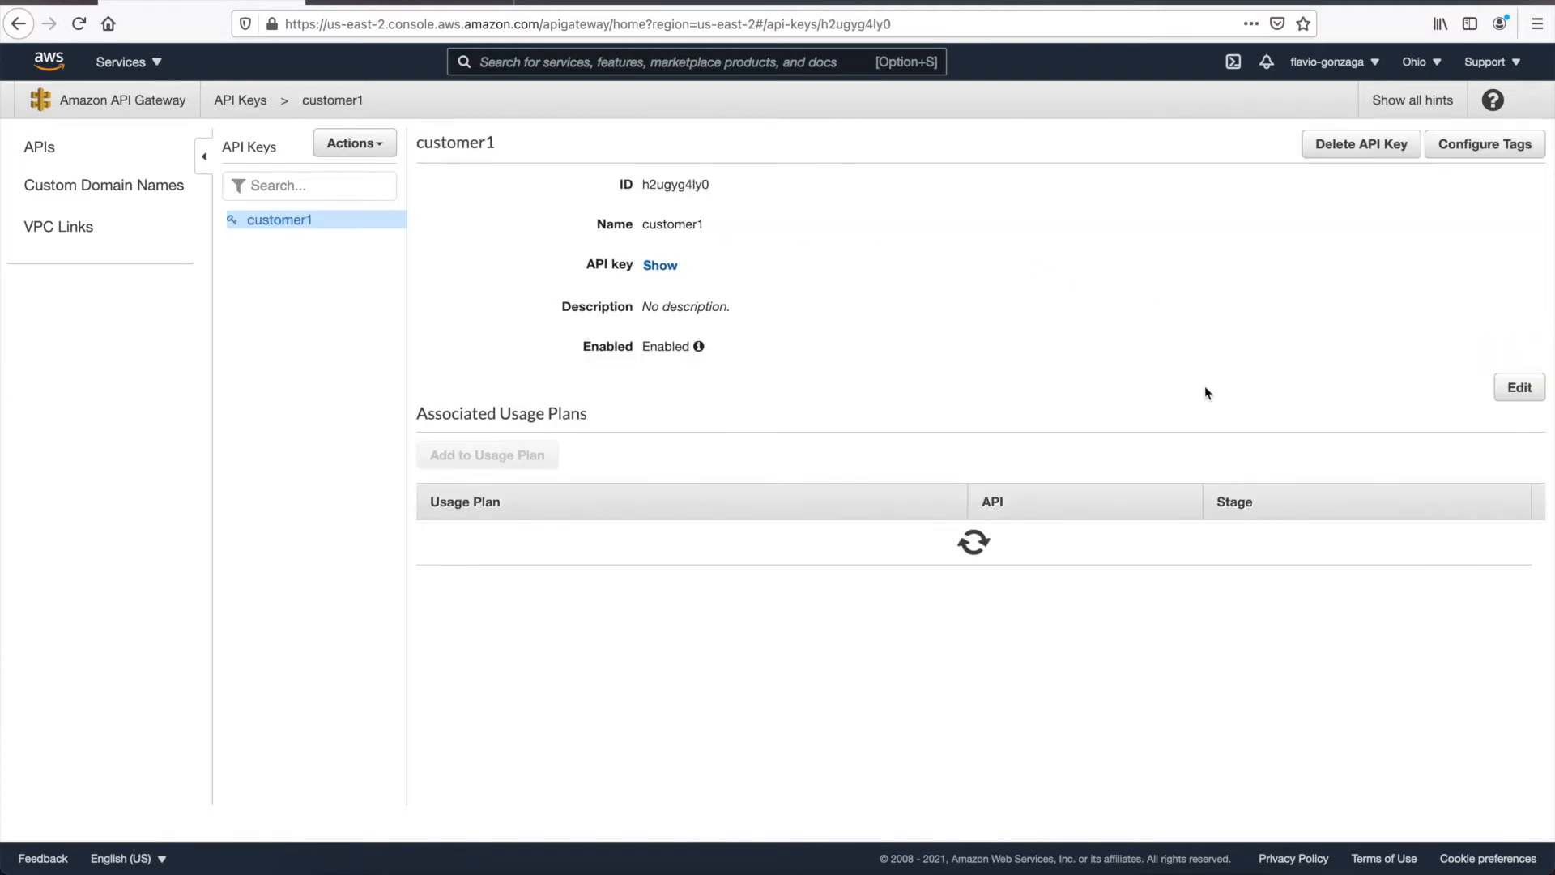
pyautogui.click(660, 269)
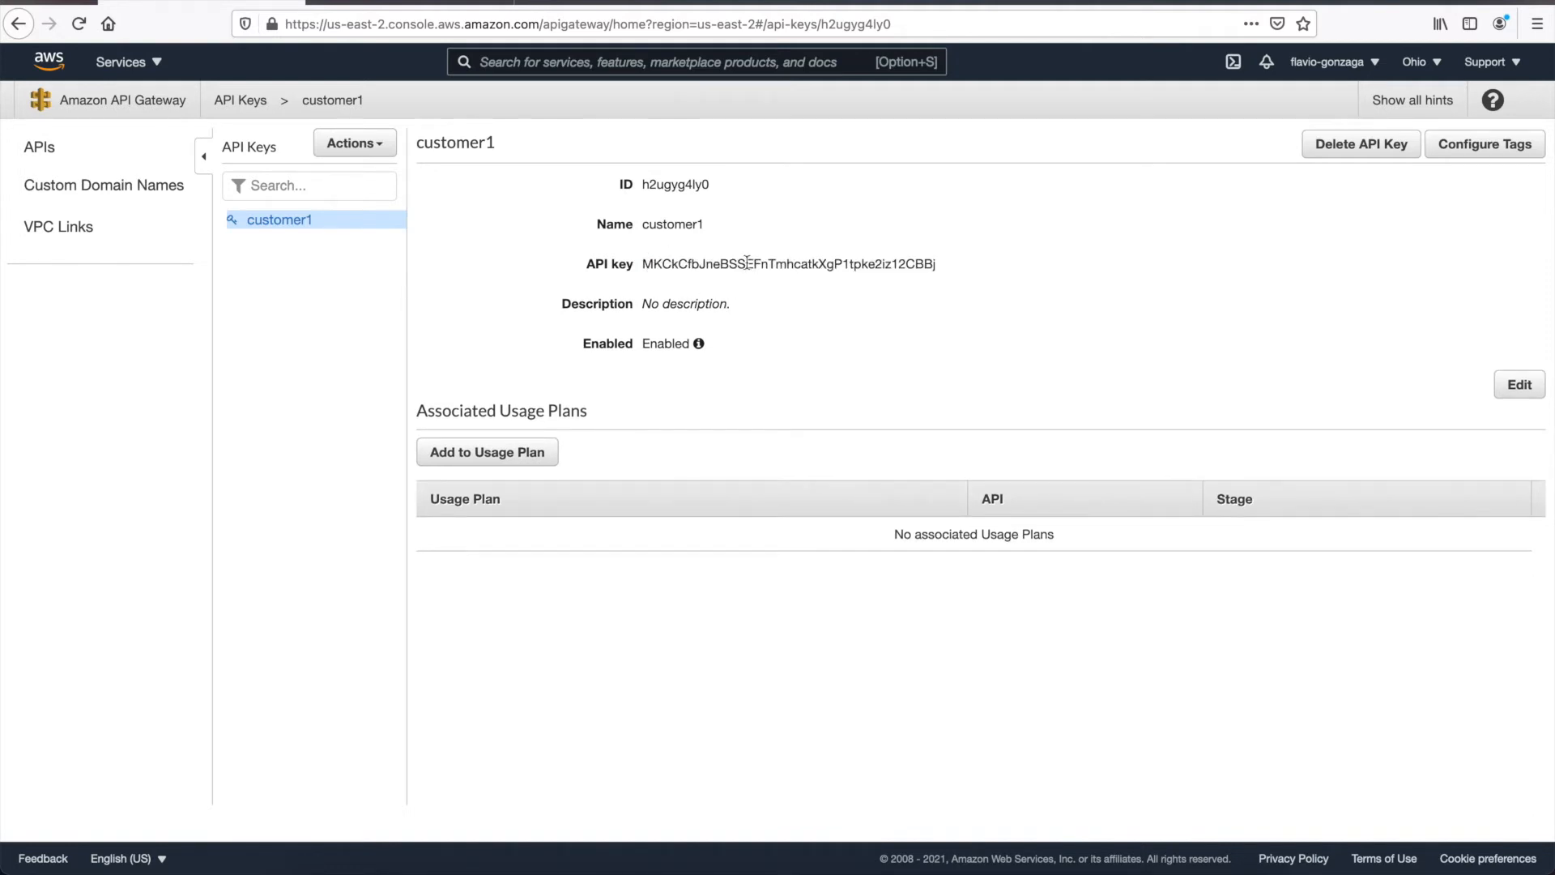
pyautogui.doubleClick(699, 264)
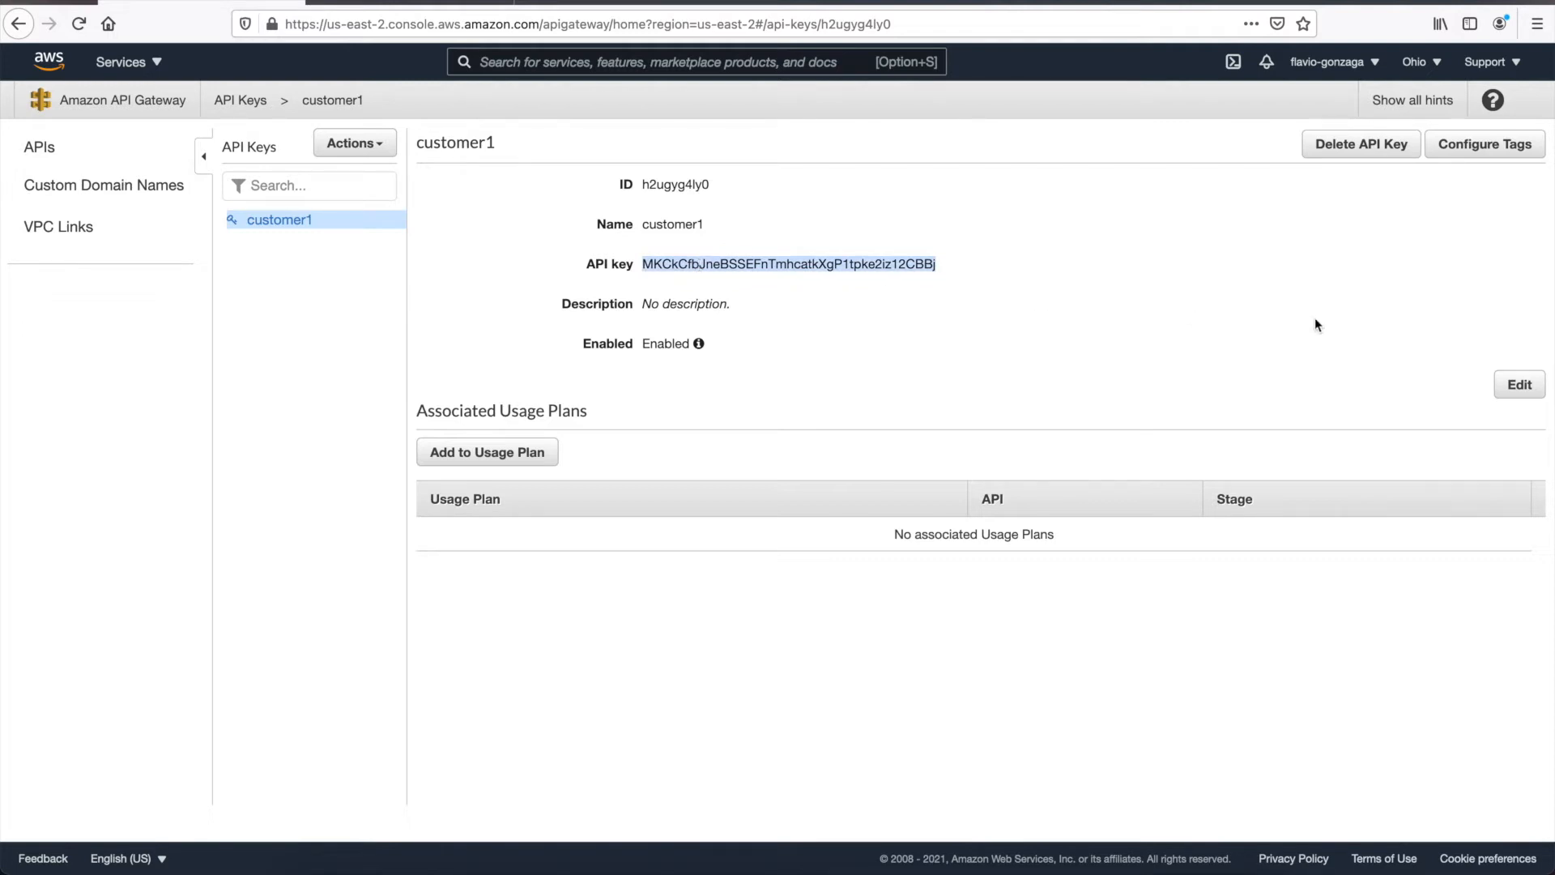
# - Reopen the REST API from the API list and start a new usage plan named customer1
pyautogui.click(40, 146)
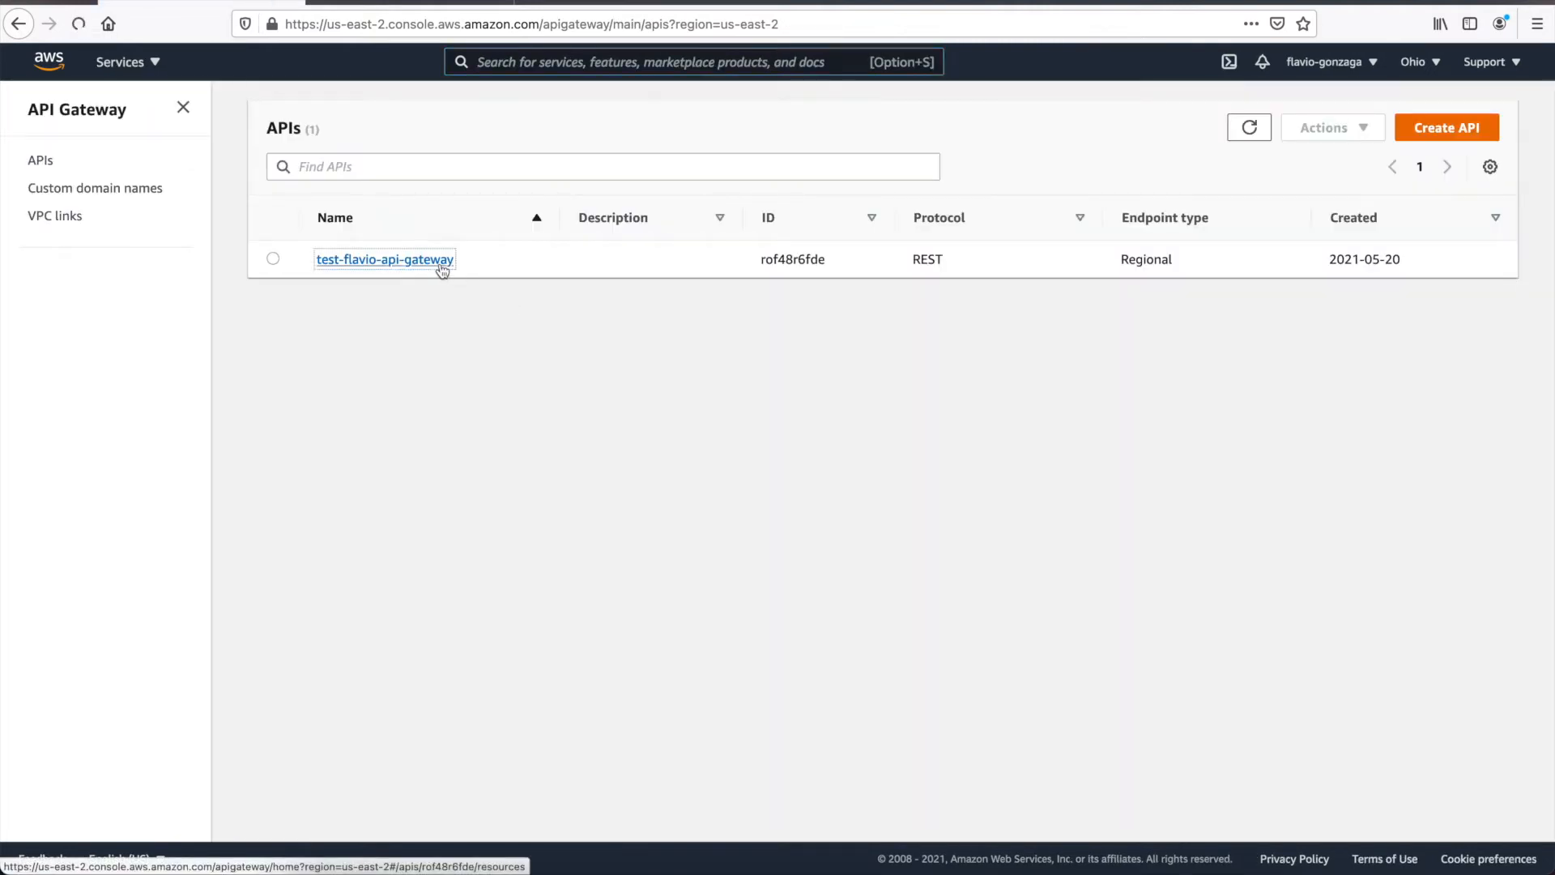
pyautogui.click(441, 266)
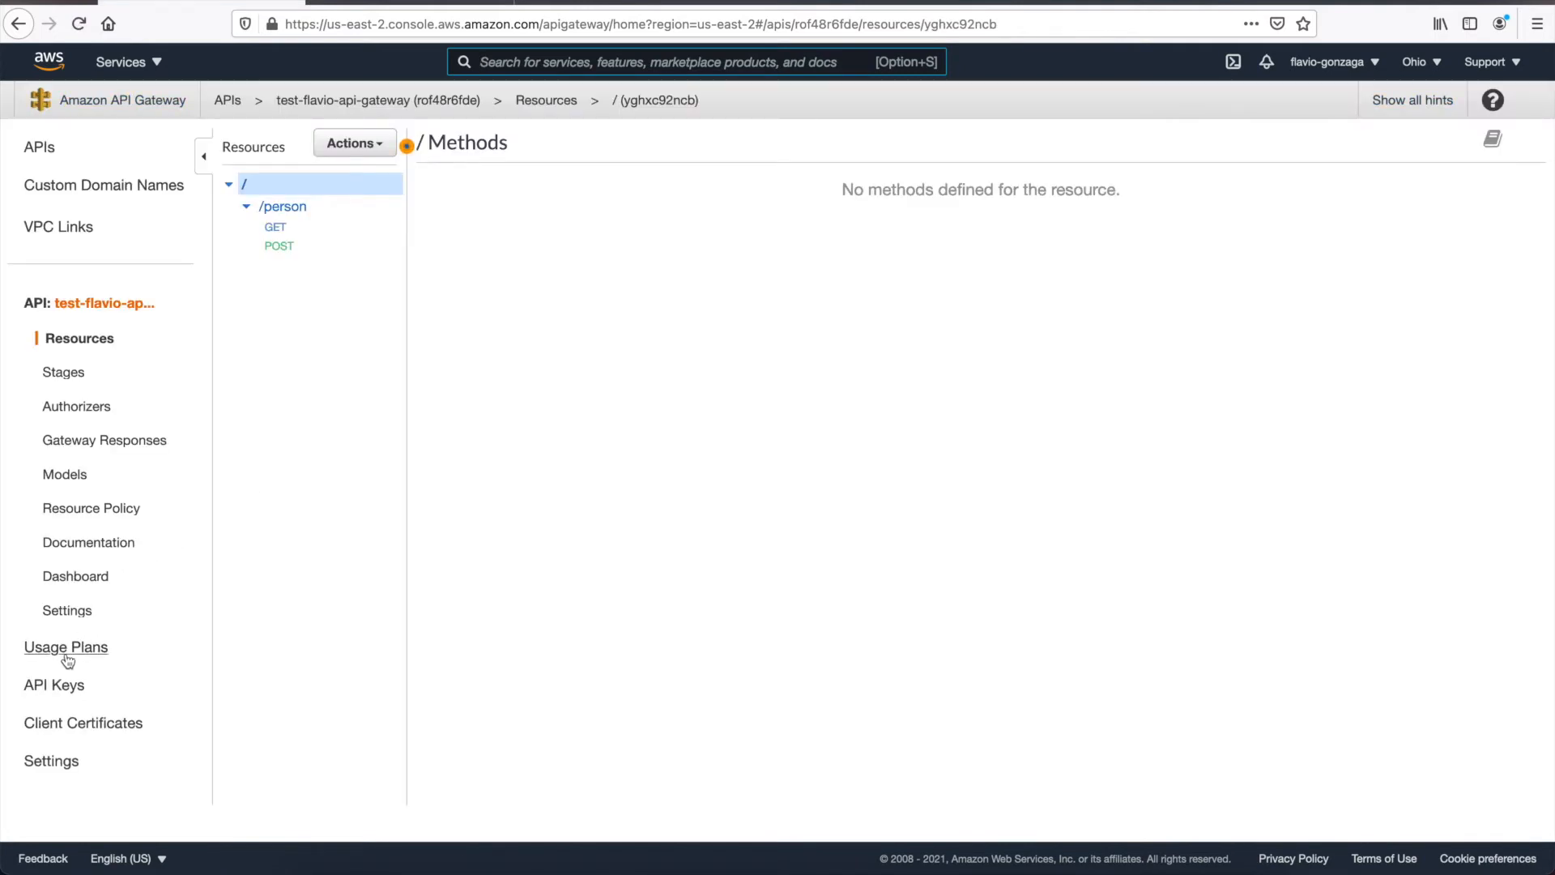
pyautogui.click(69, 652)
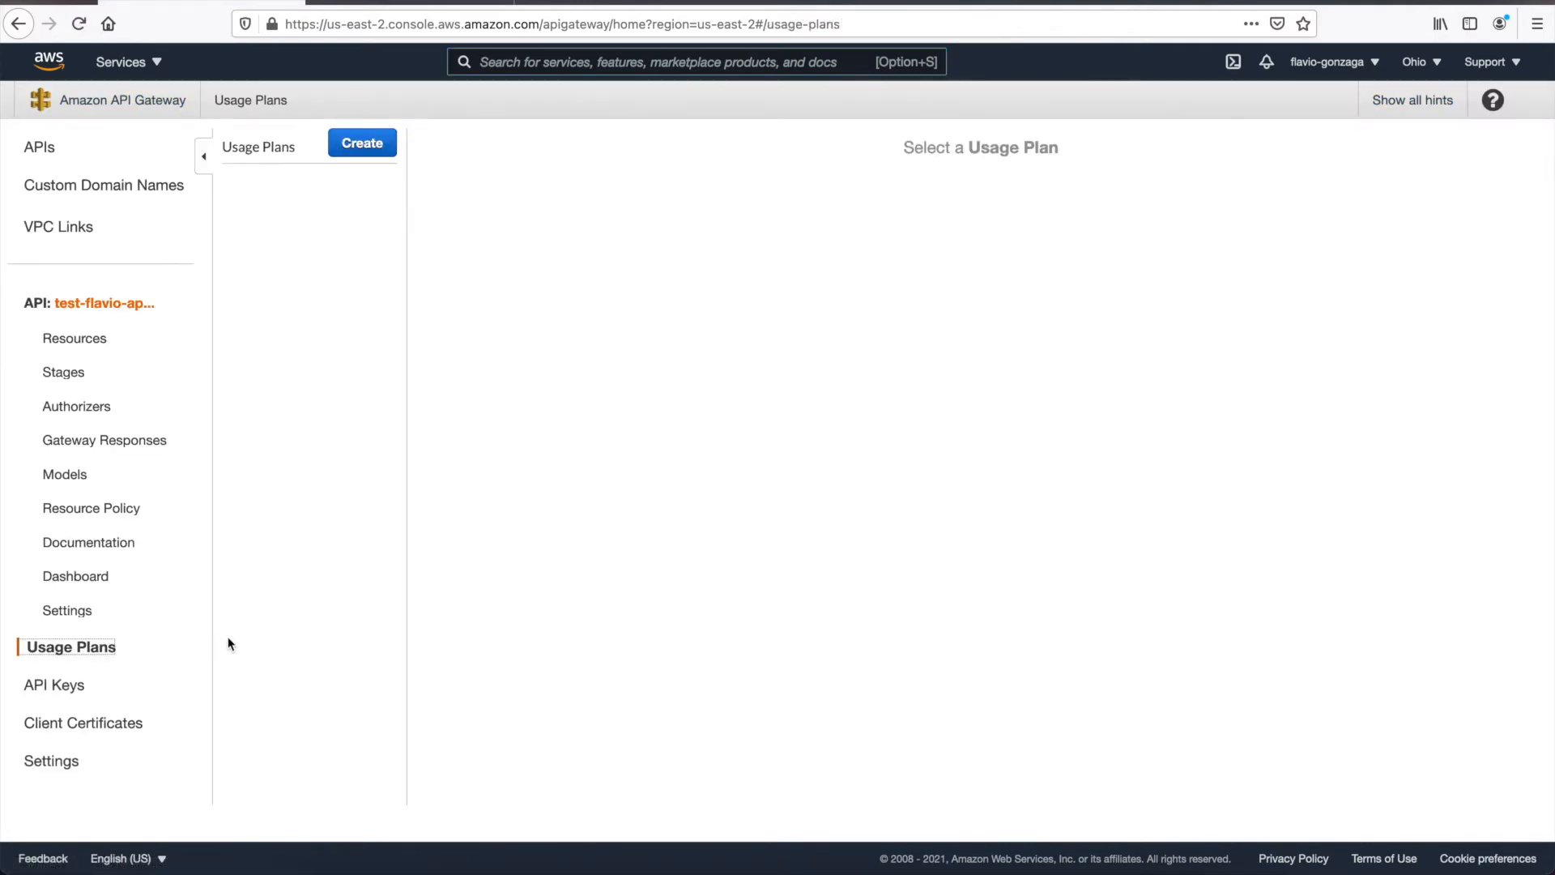
pyautogui.click(379, 156)
pyautogui.click(730, 249)
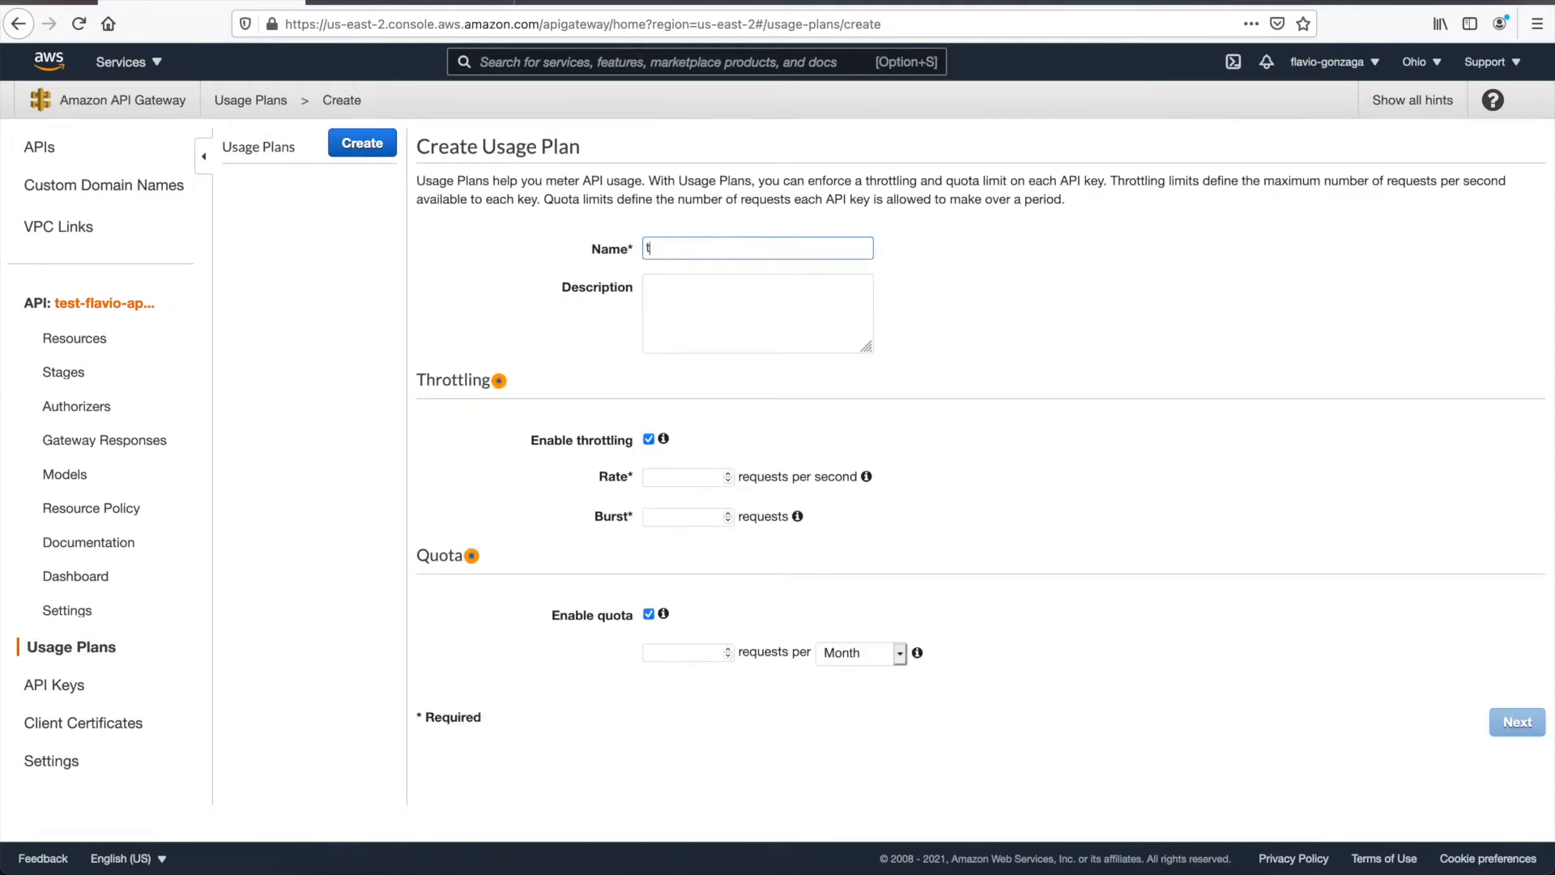
pyautogui.write('customer1')
# - Set the usage plan's throttling to a rate of 100 requests per second and burst of 50, with a quota of 1000000 requests per month
pyautogui.click(685, 482)
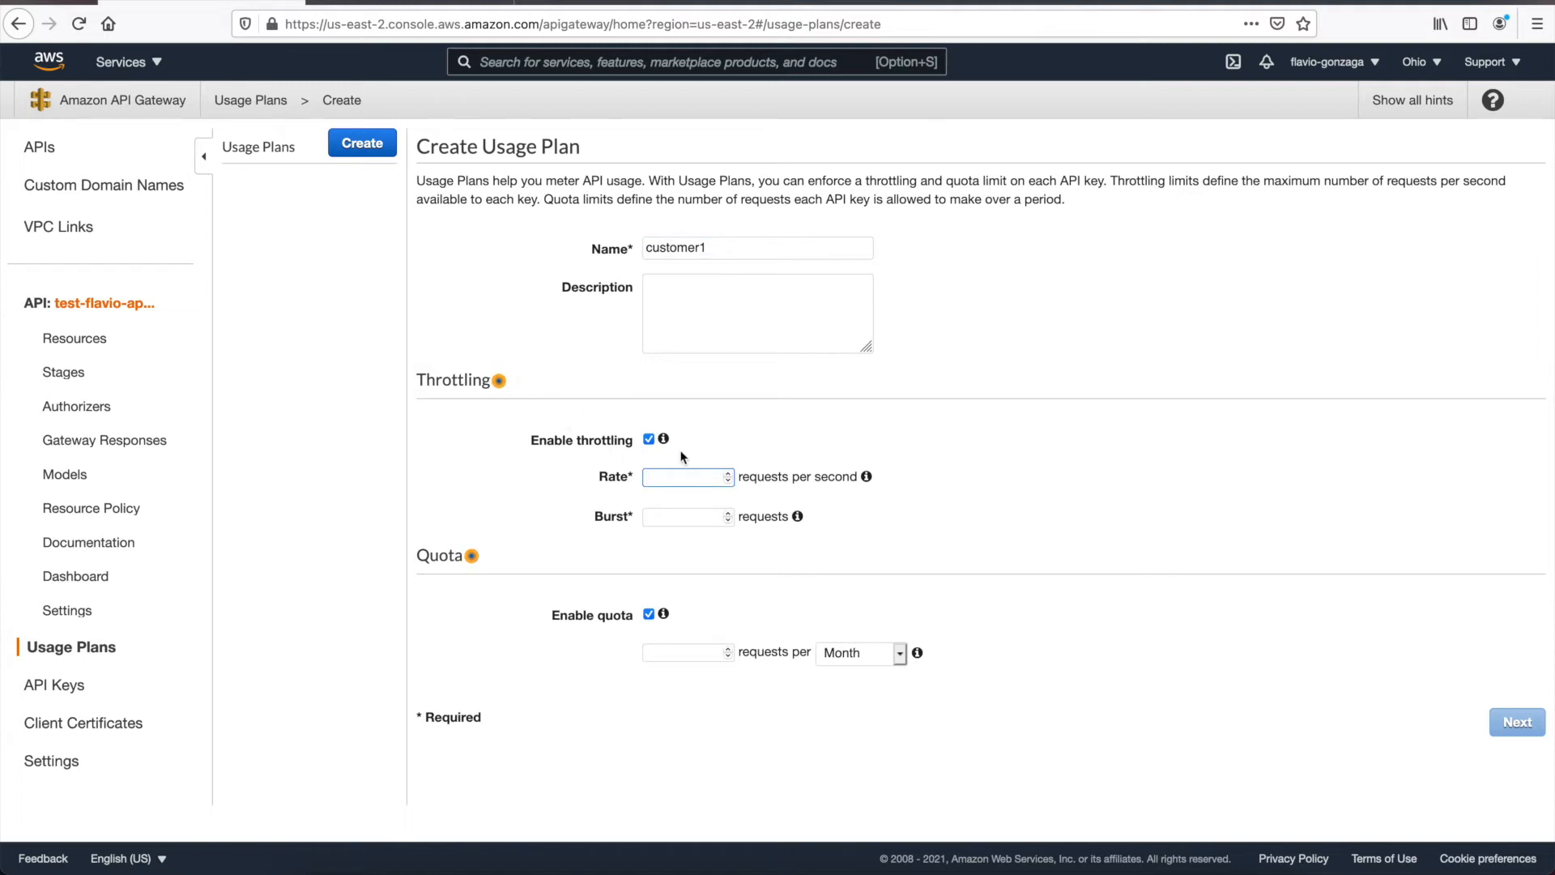
pyautogui.write('100')
pyautogui.click(669, 520)
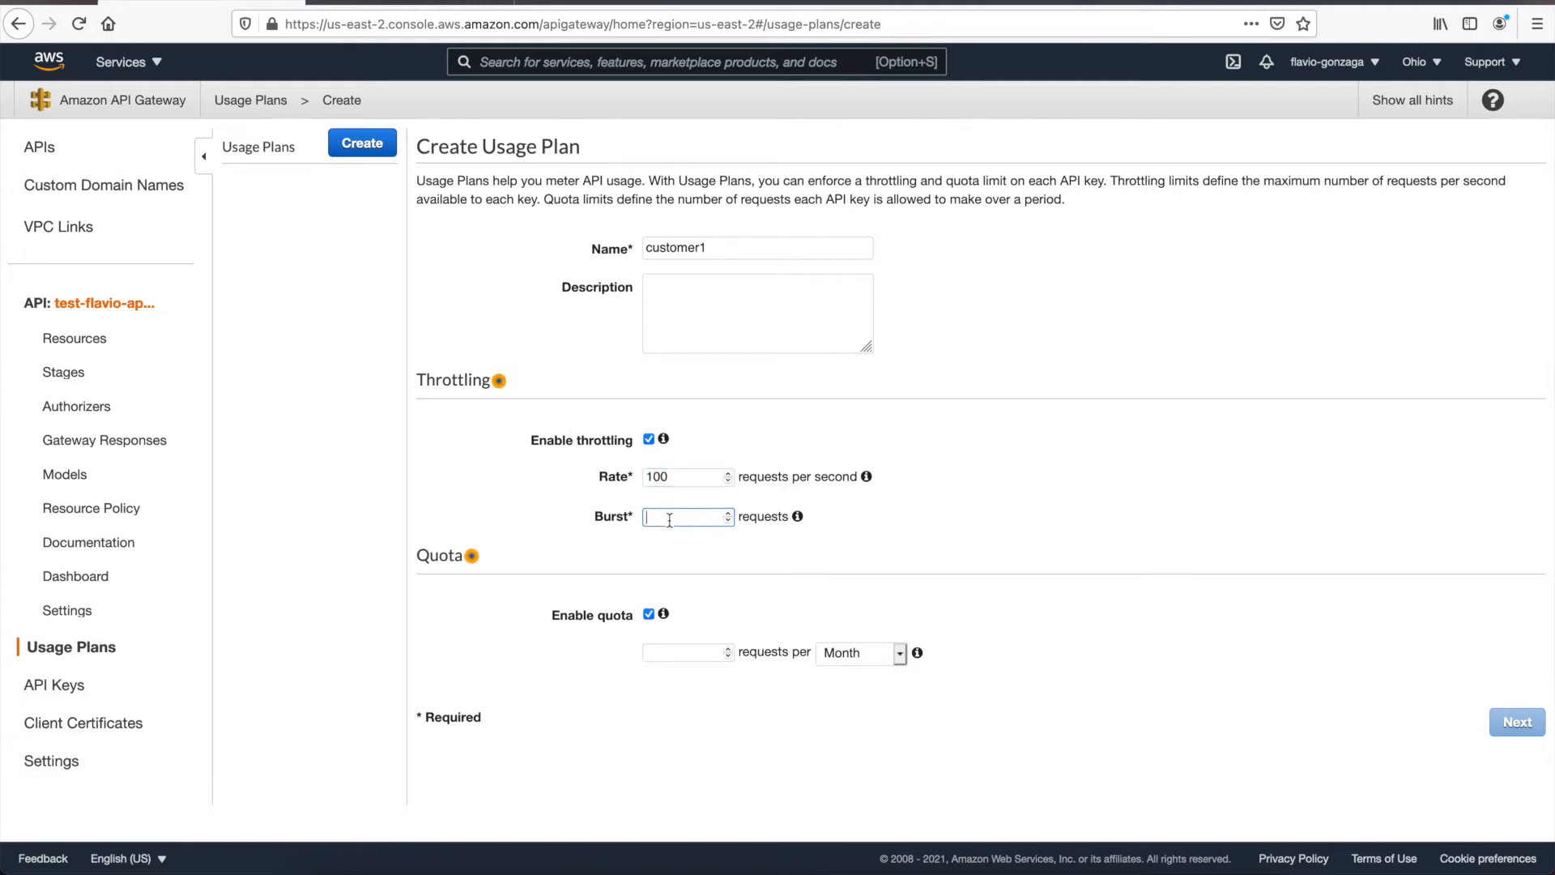
pyautogui.write('50')
pyautogui.click(687, 658)
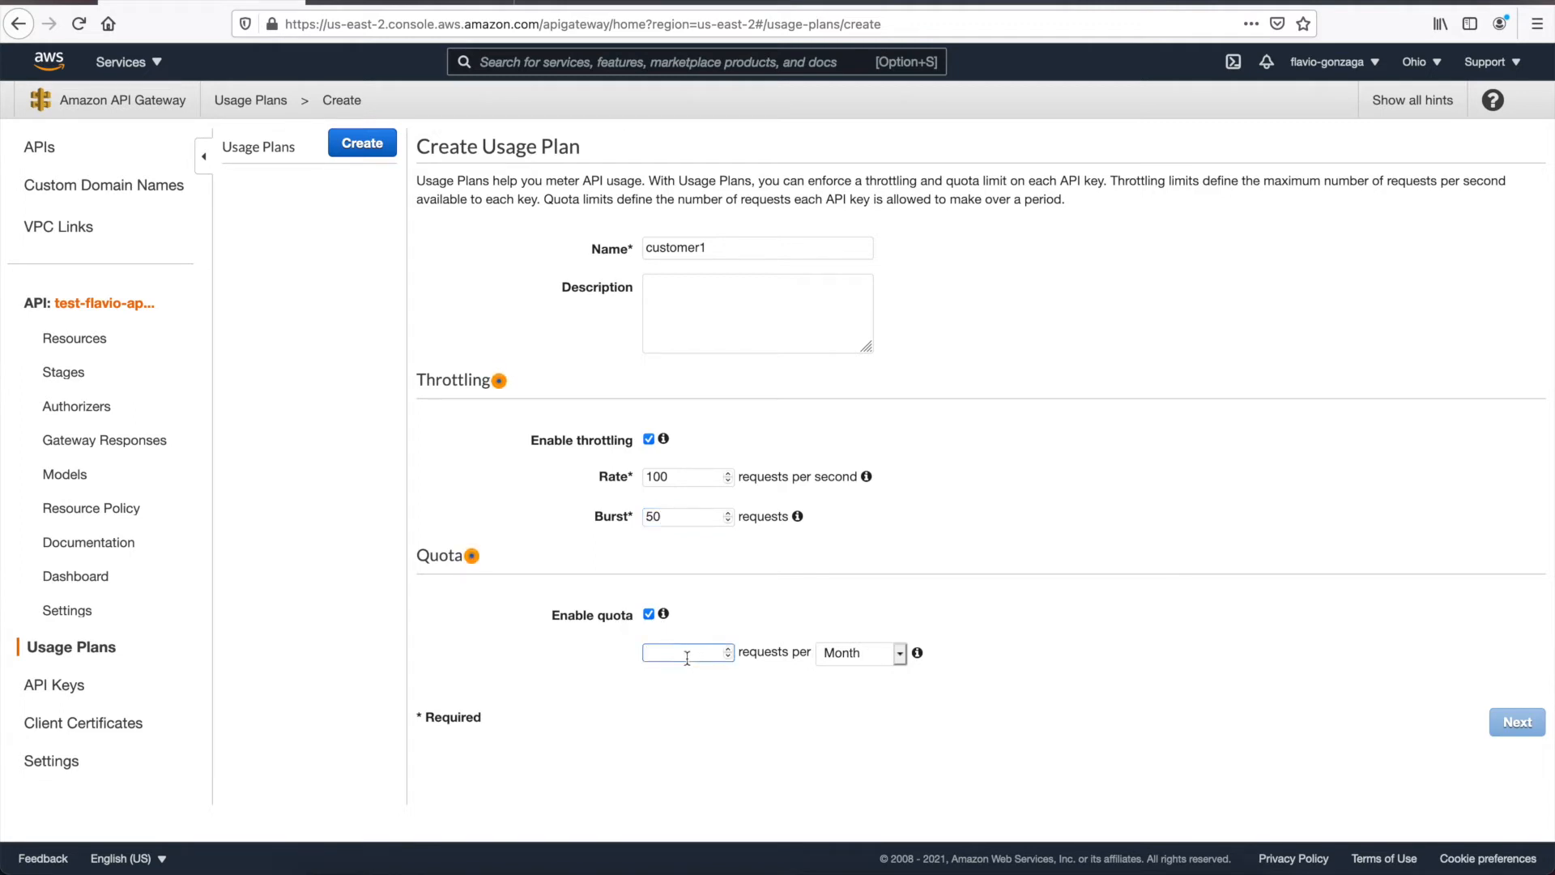
pyautogui.write('1000000')
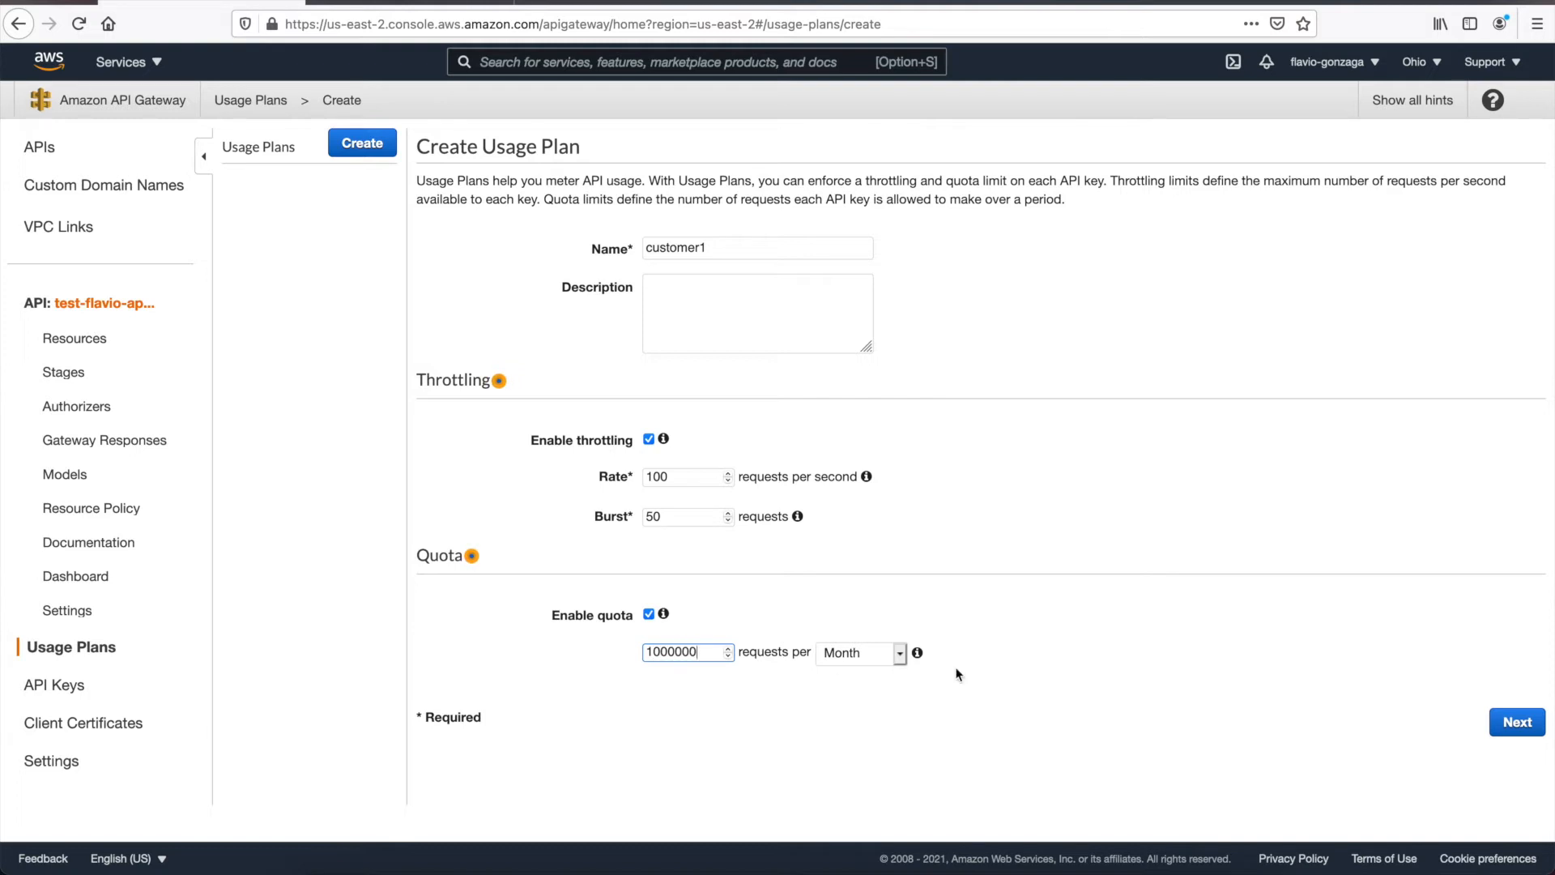
pyautogui.click(1518, 721)
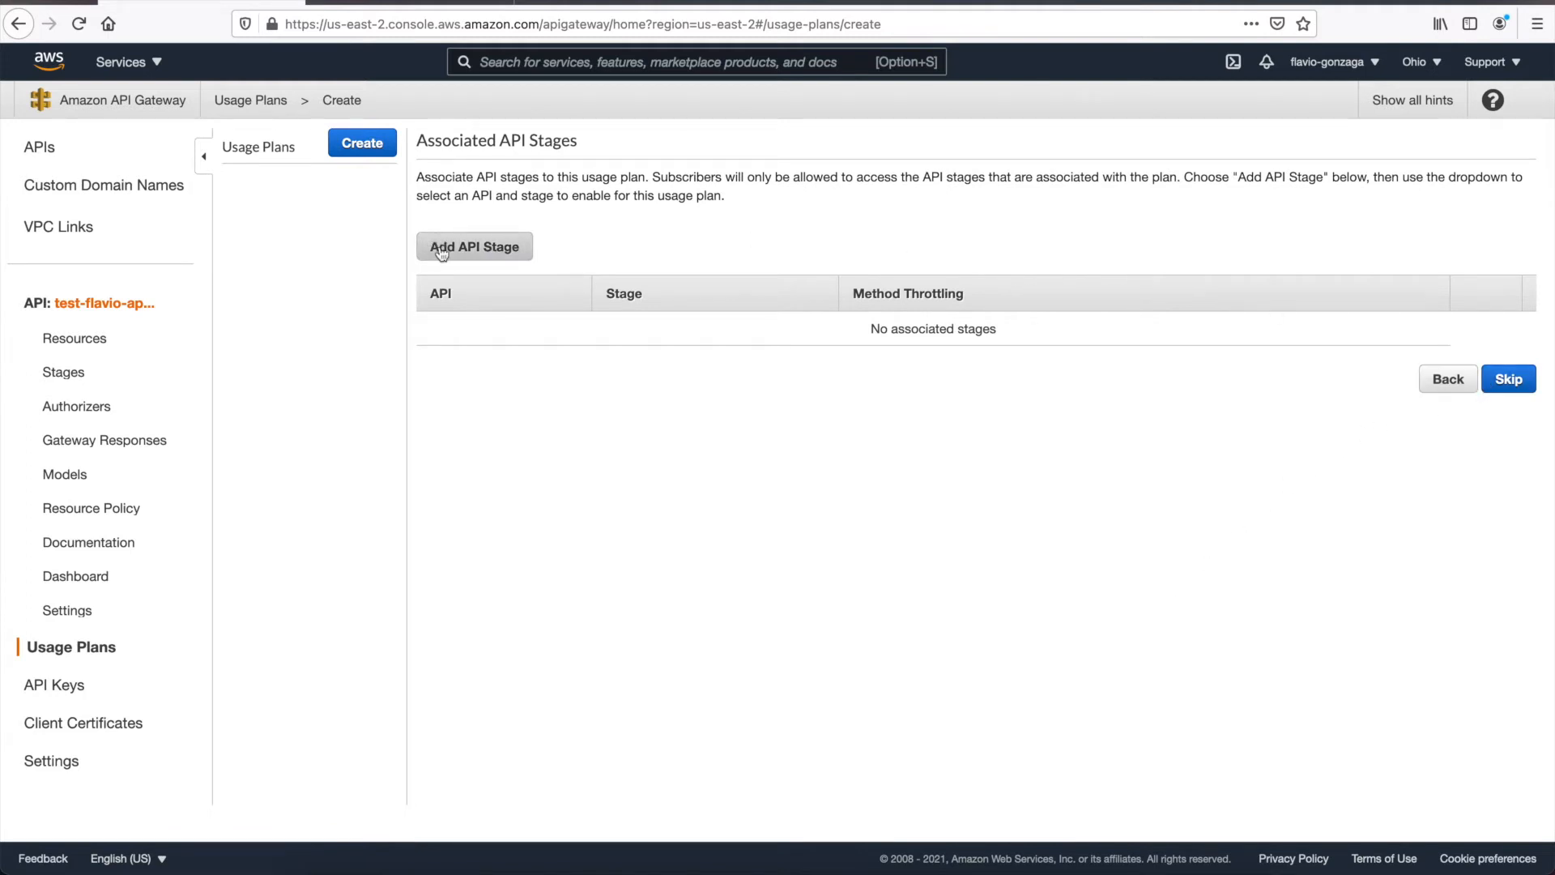
# - Associate the dev-01 stage of the existing REST API with the usage plan and continue to its API keys
pyautogui.click(513, 255)
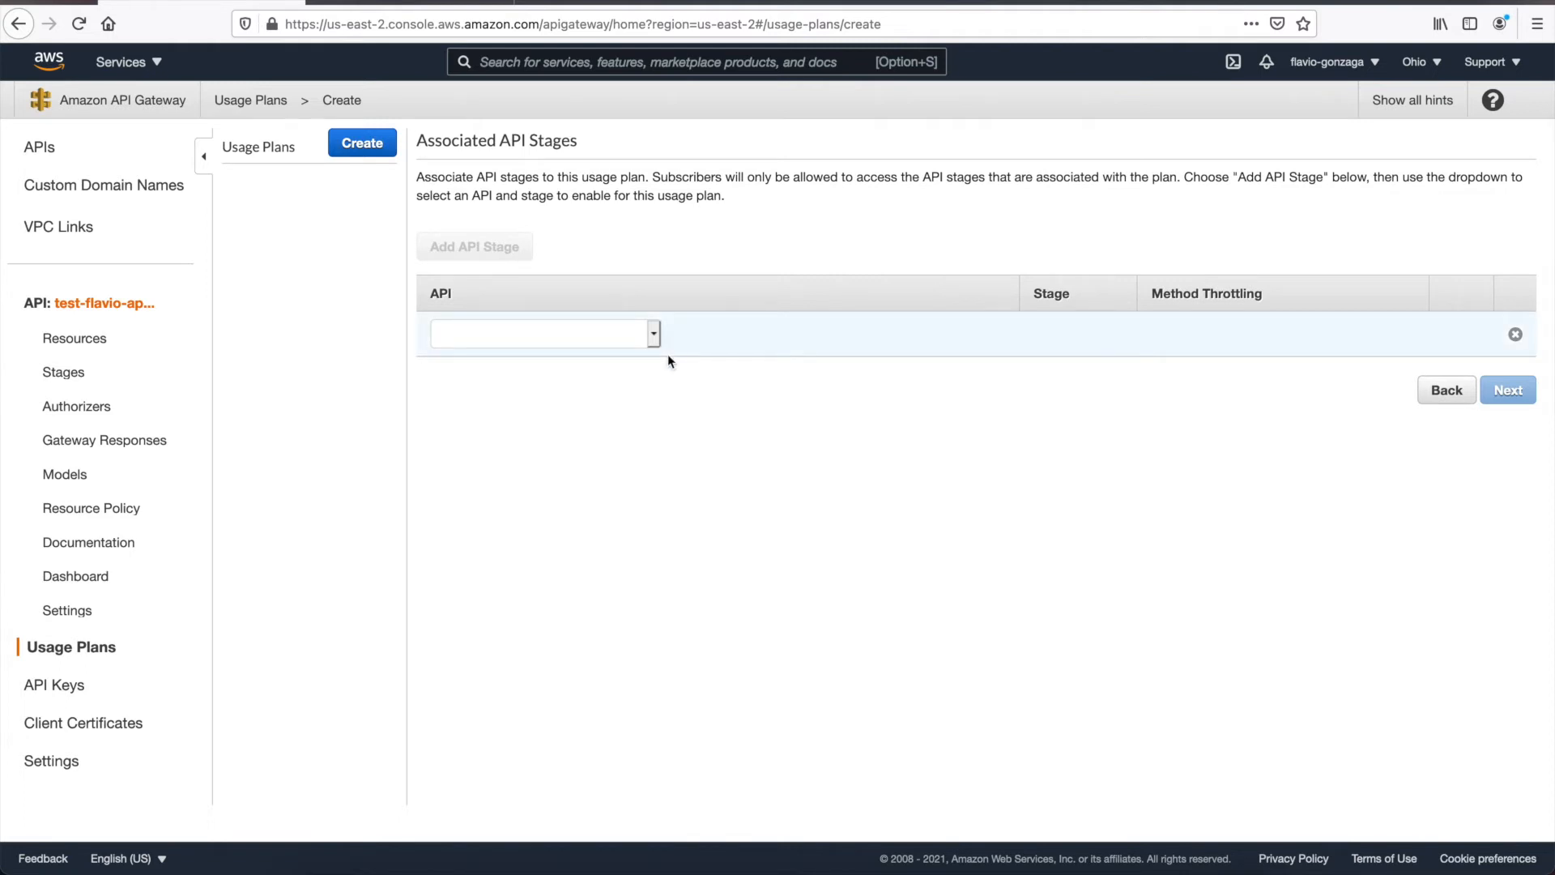
pyautogui.click(653, 333)
pyautogui.click(572, 353)
pyautogui.click(964, 333)
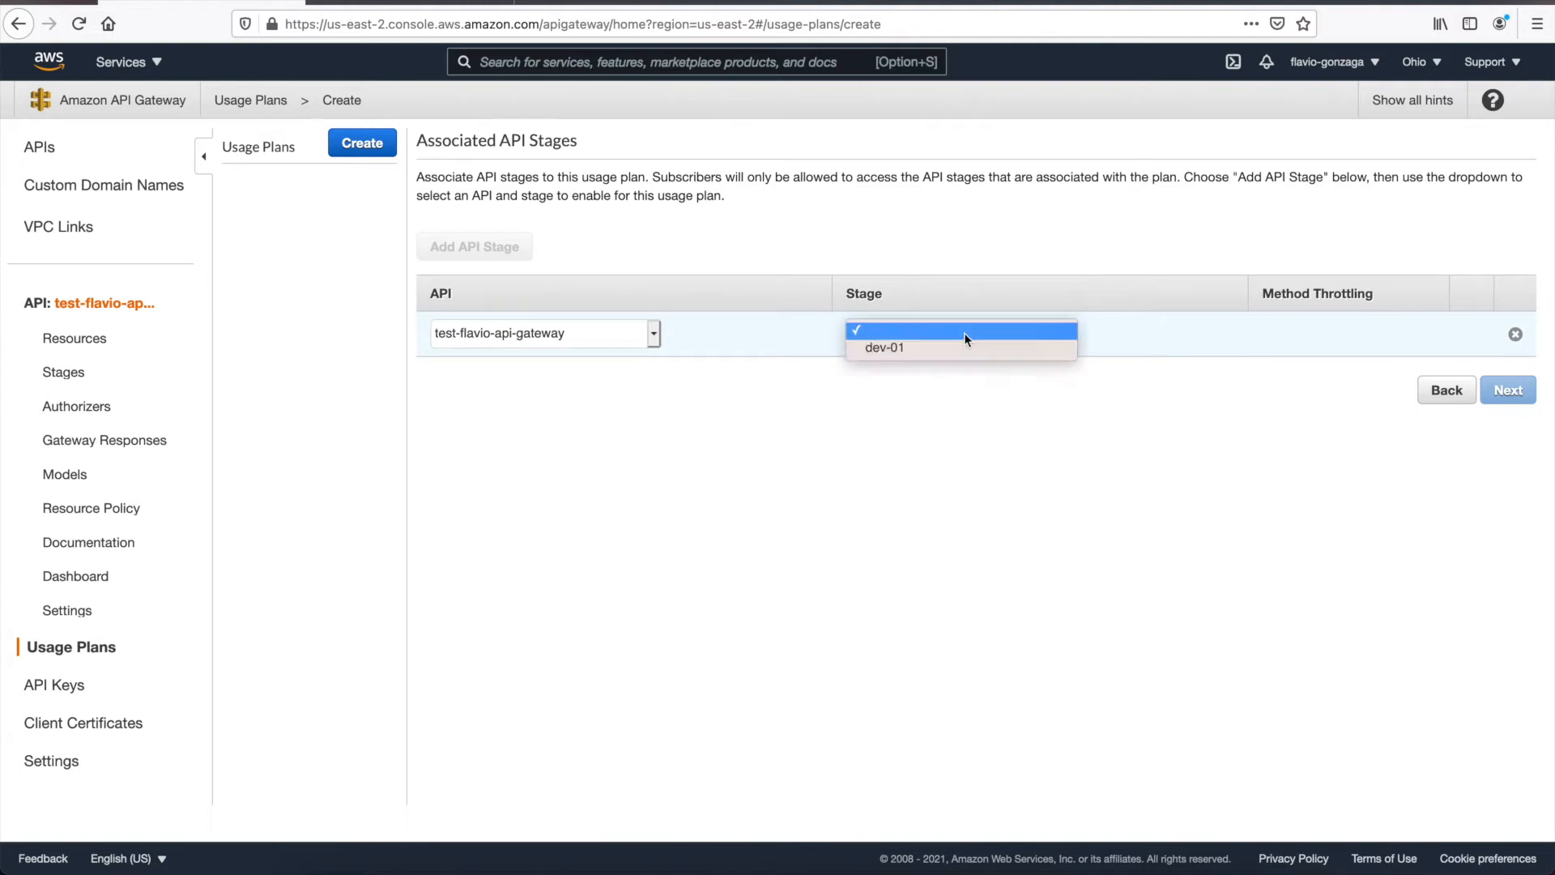
pyautogui.click(892, 352)
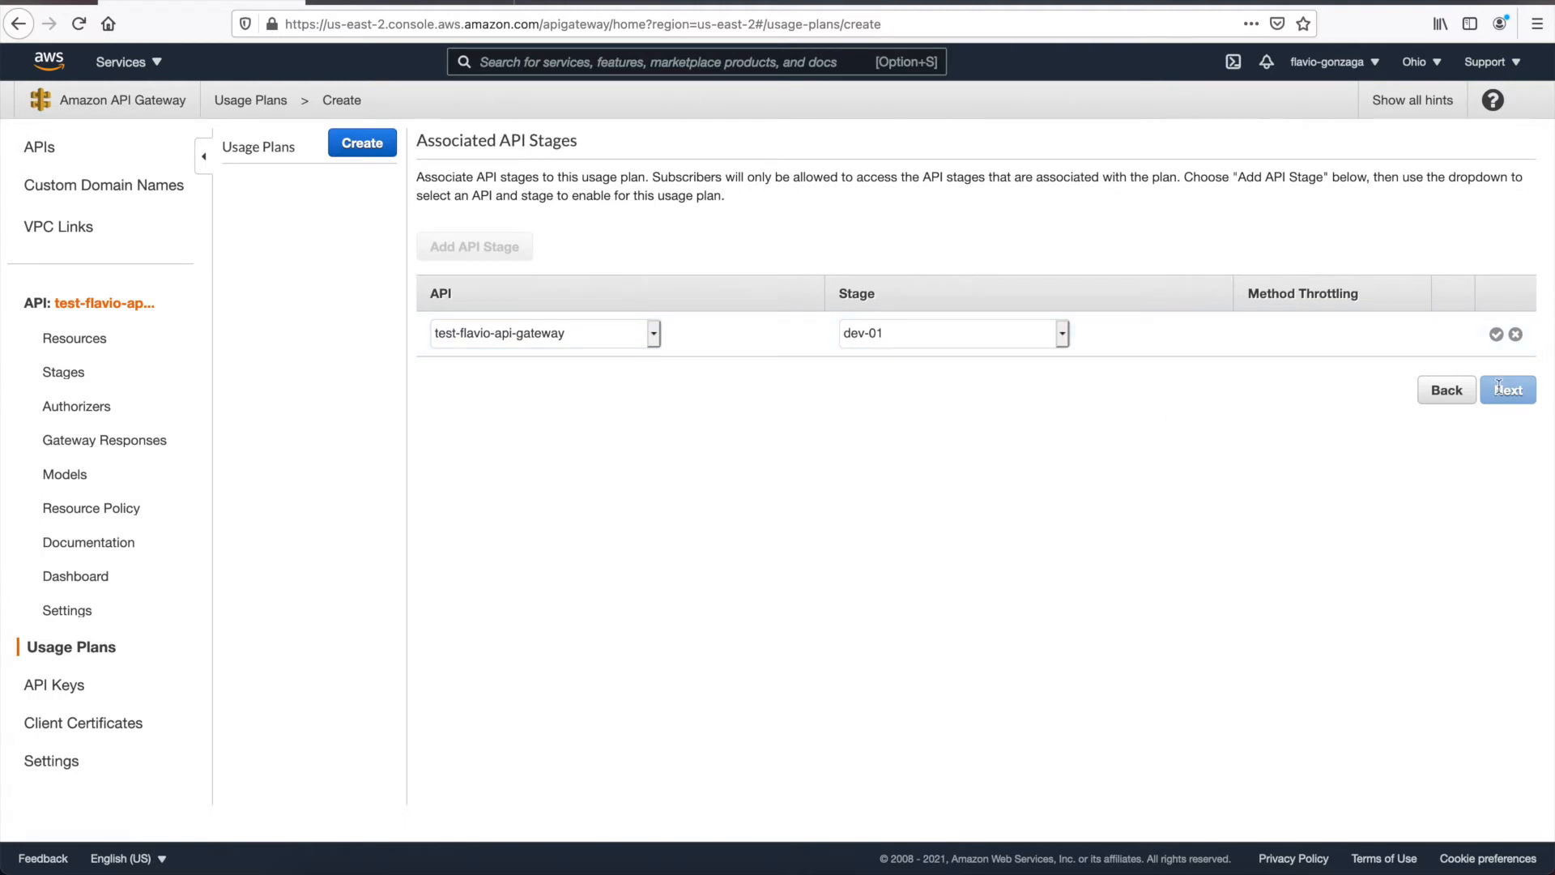
pyautogui.click(1496, 334)
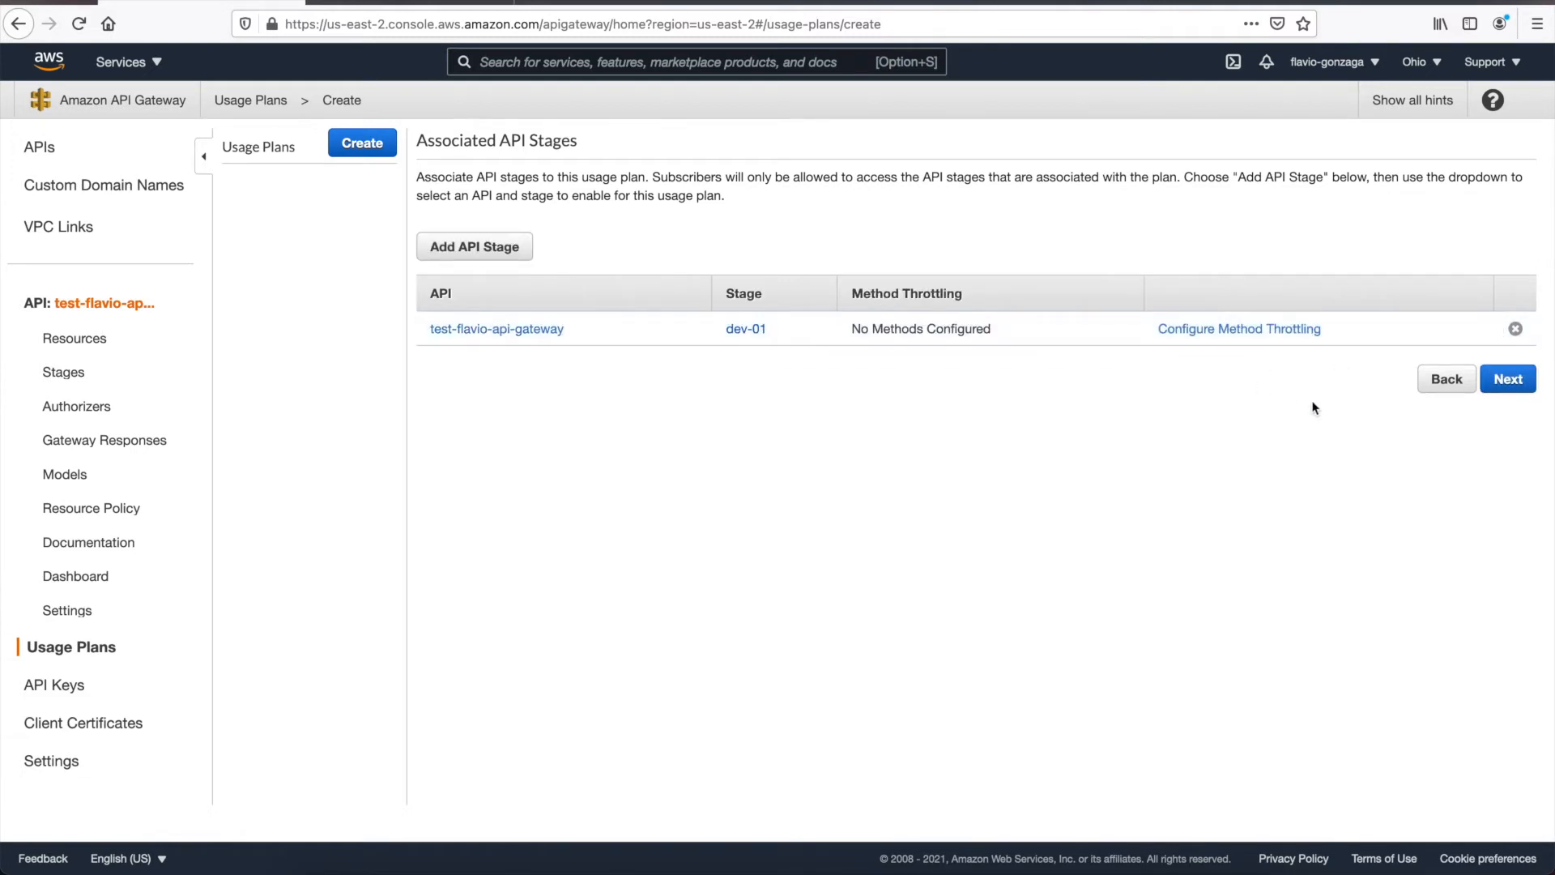
pyautogui.click(1505, 380)
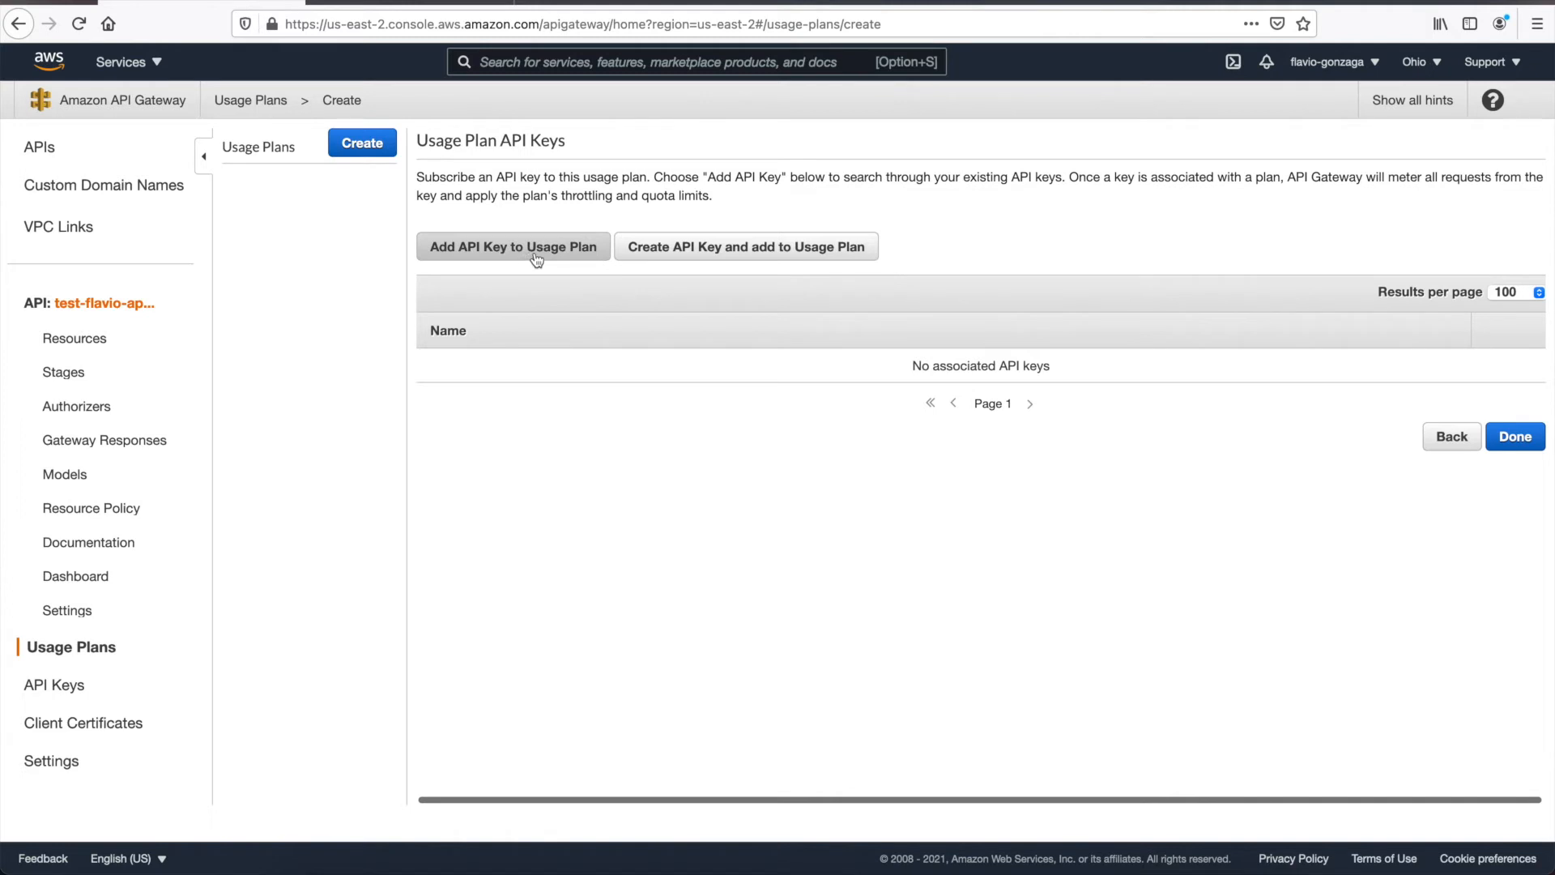
# - Add the customer1 API key to the usage plan, finish creating the plan and show its associated API keys
pyautogui.click(560, 259)
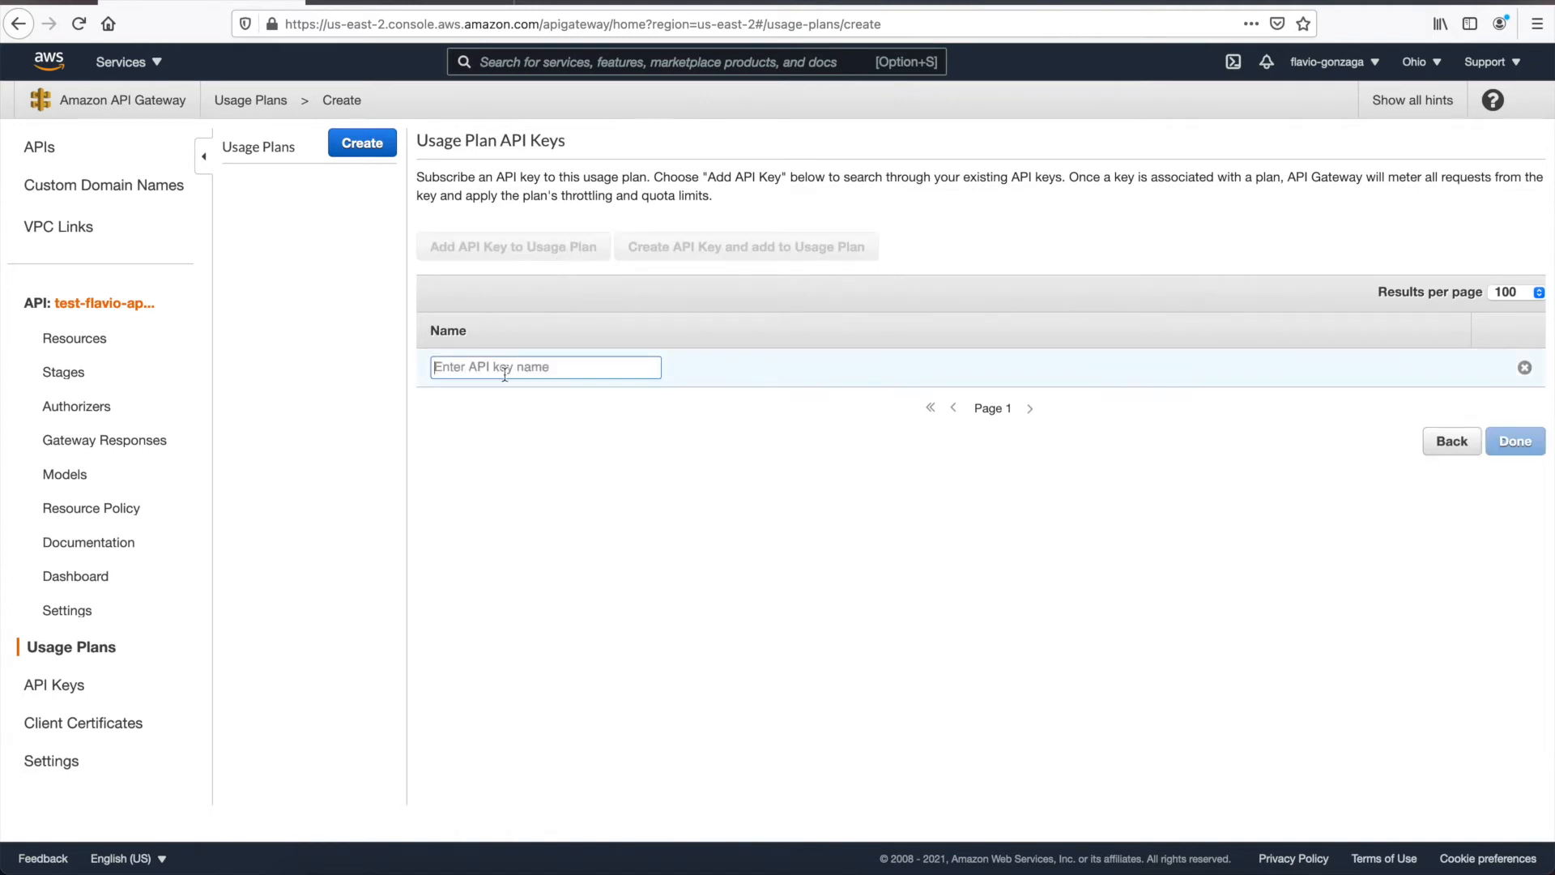
pyautogui.write('cust')
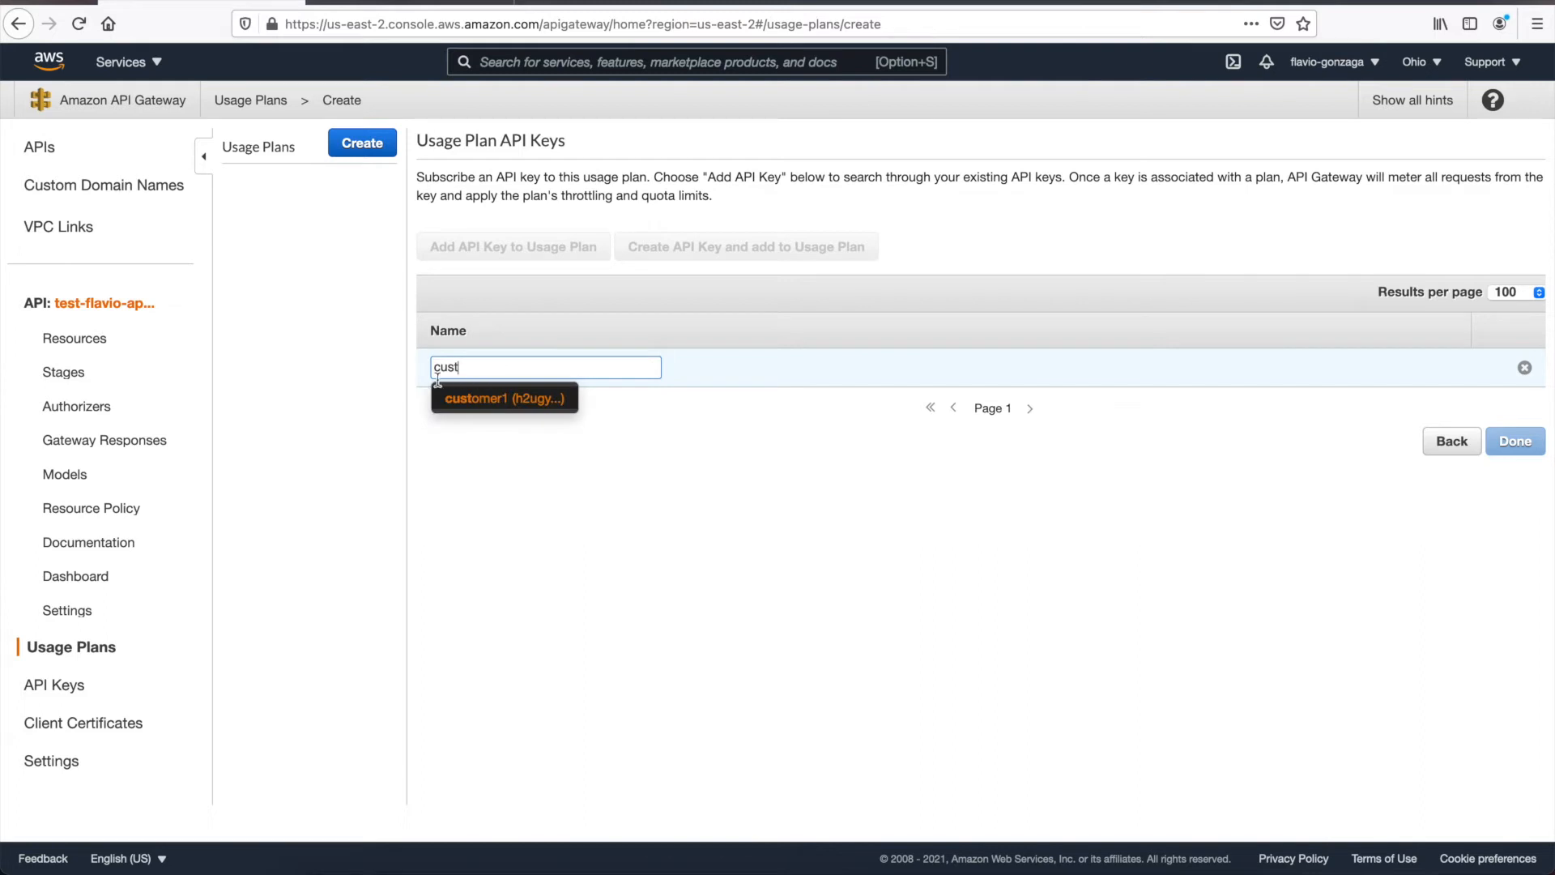
pyautogui.click(479, 402)
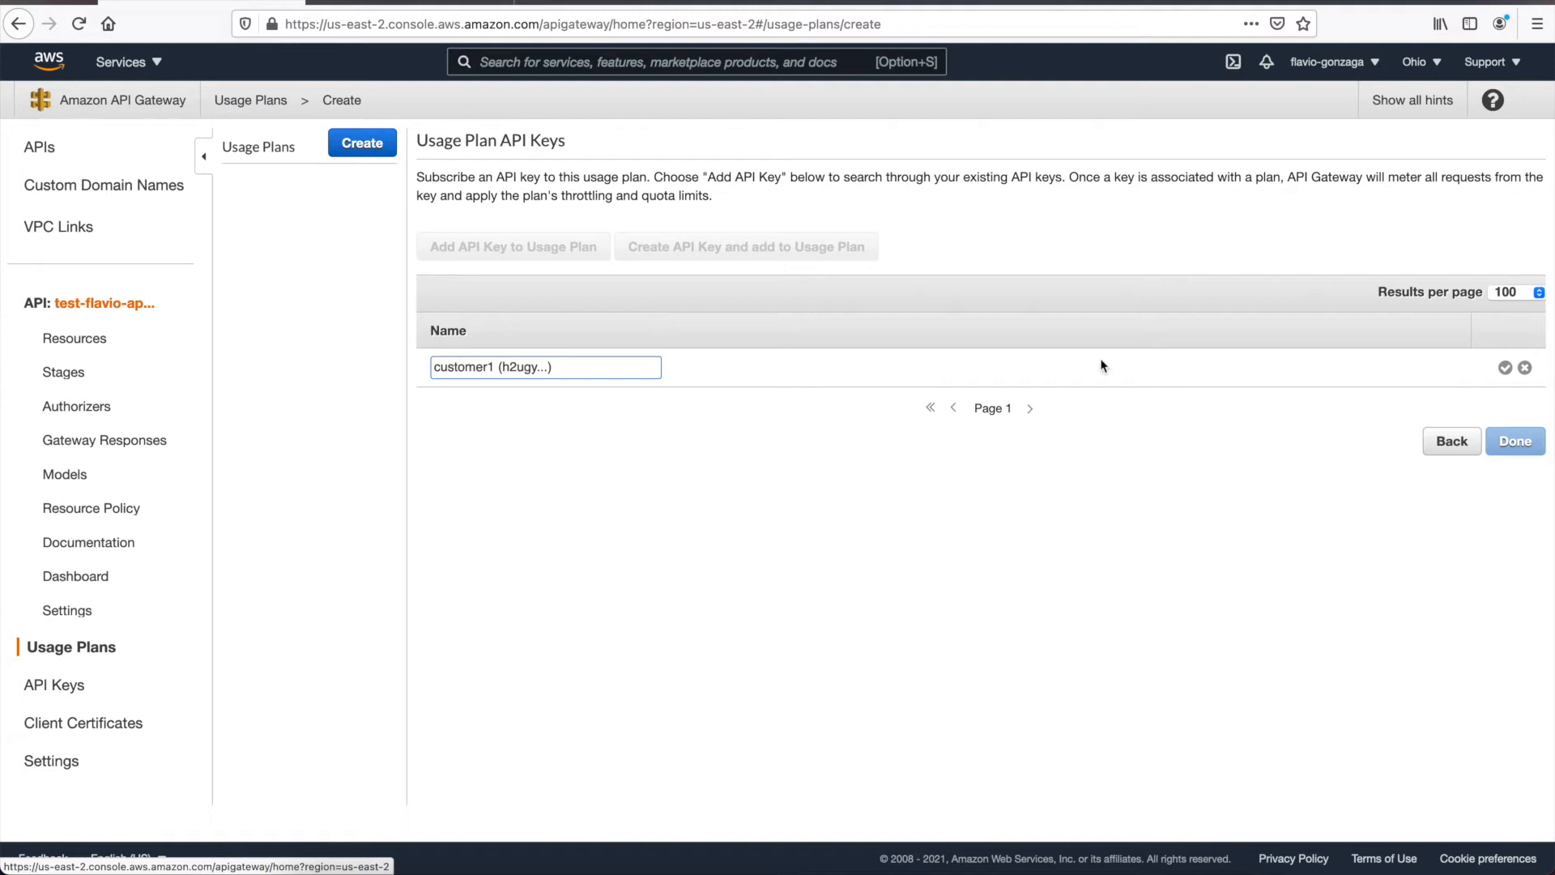
pyautogui.click(1506, 369)
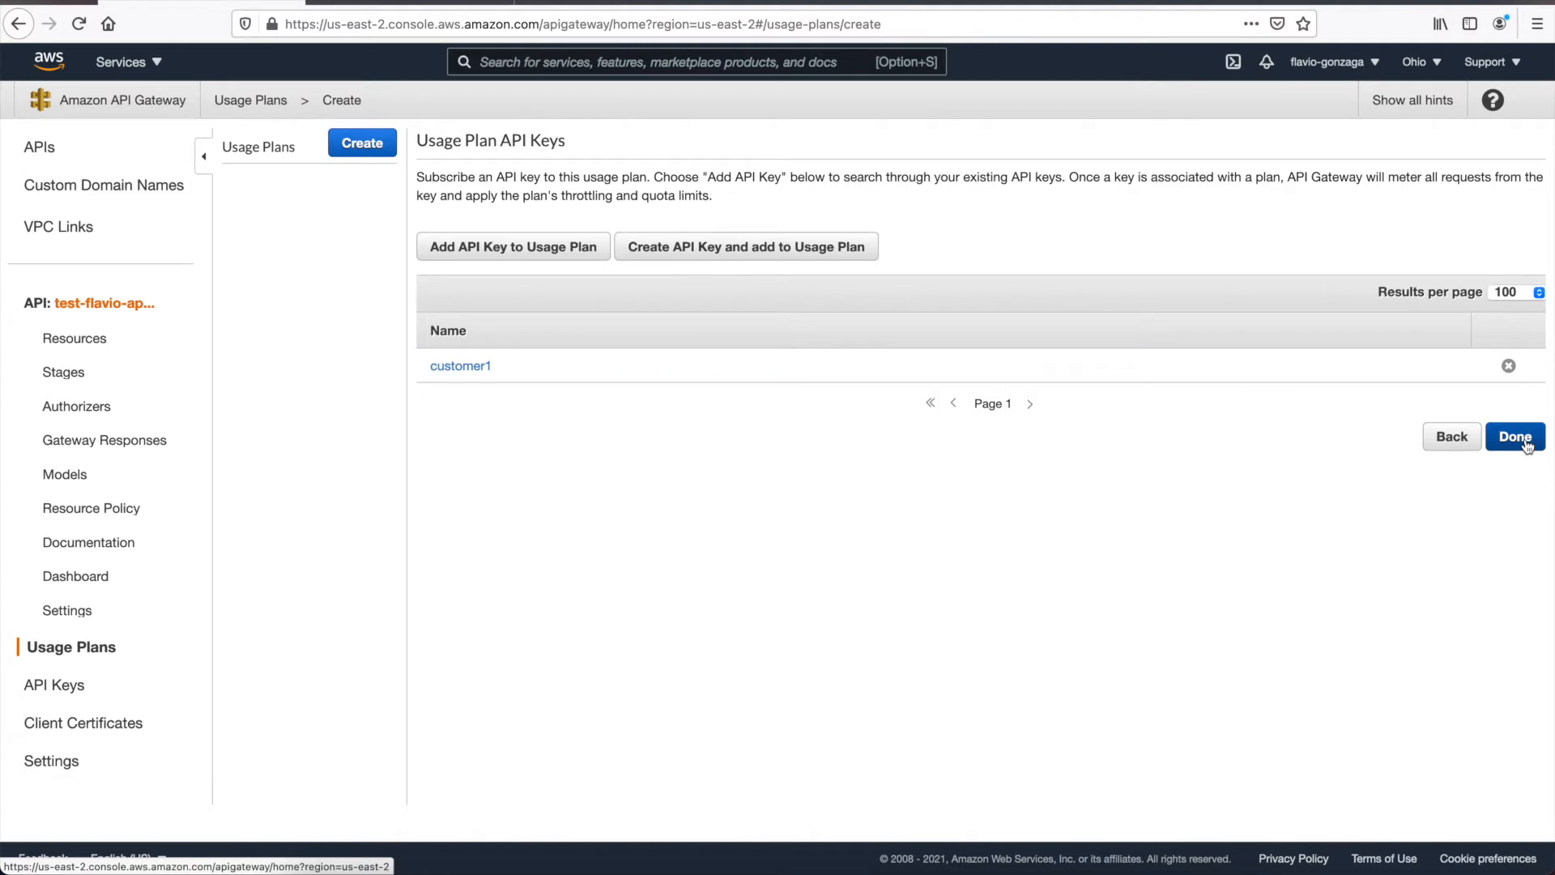
pyautogui.click(1527, 441)
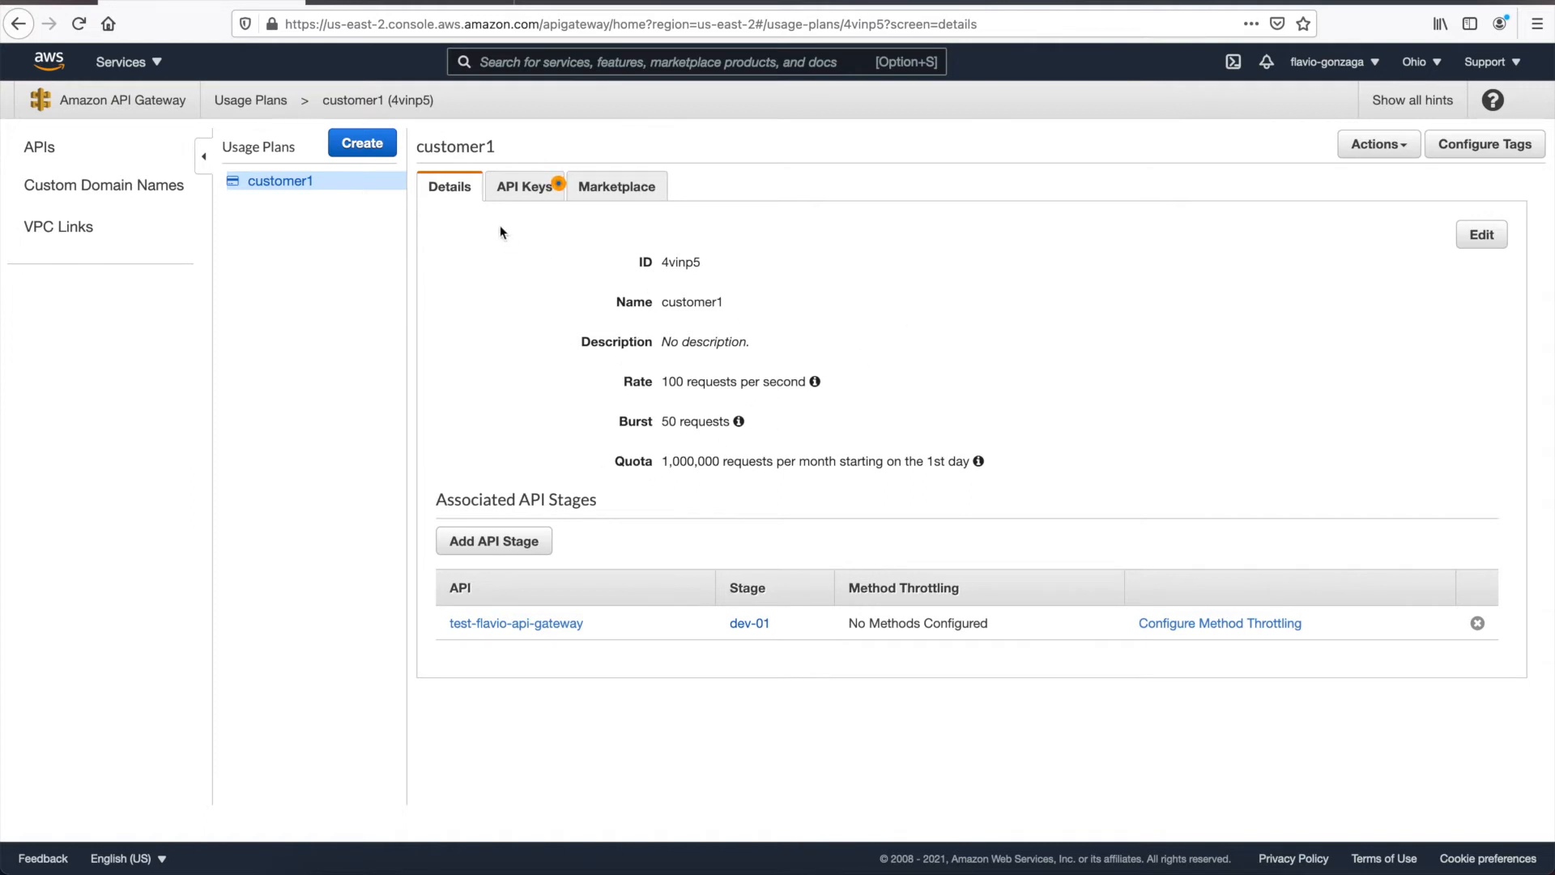
pyautogui.click(515, 191)
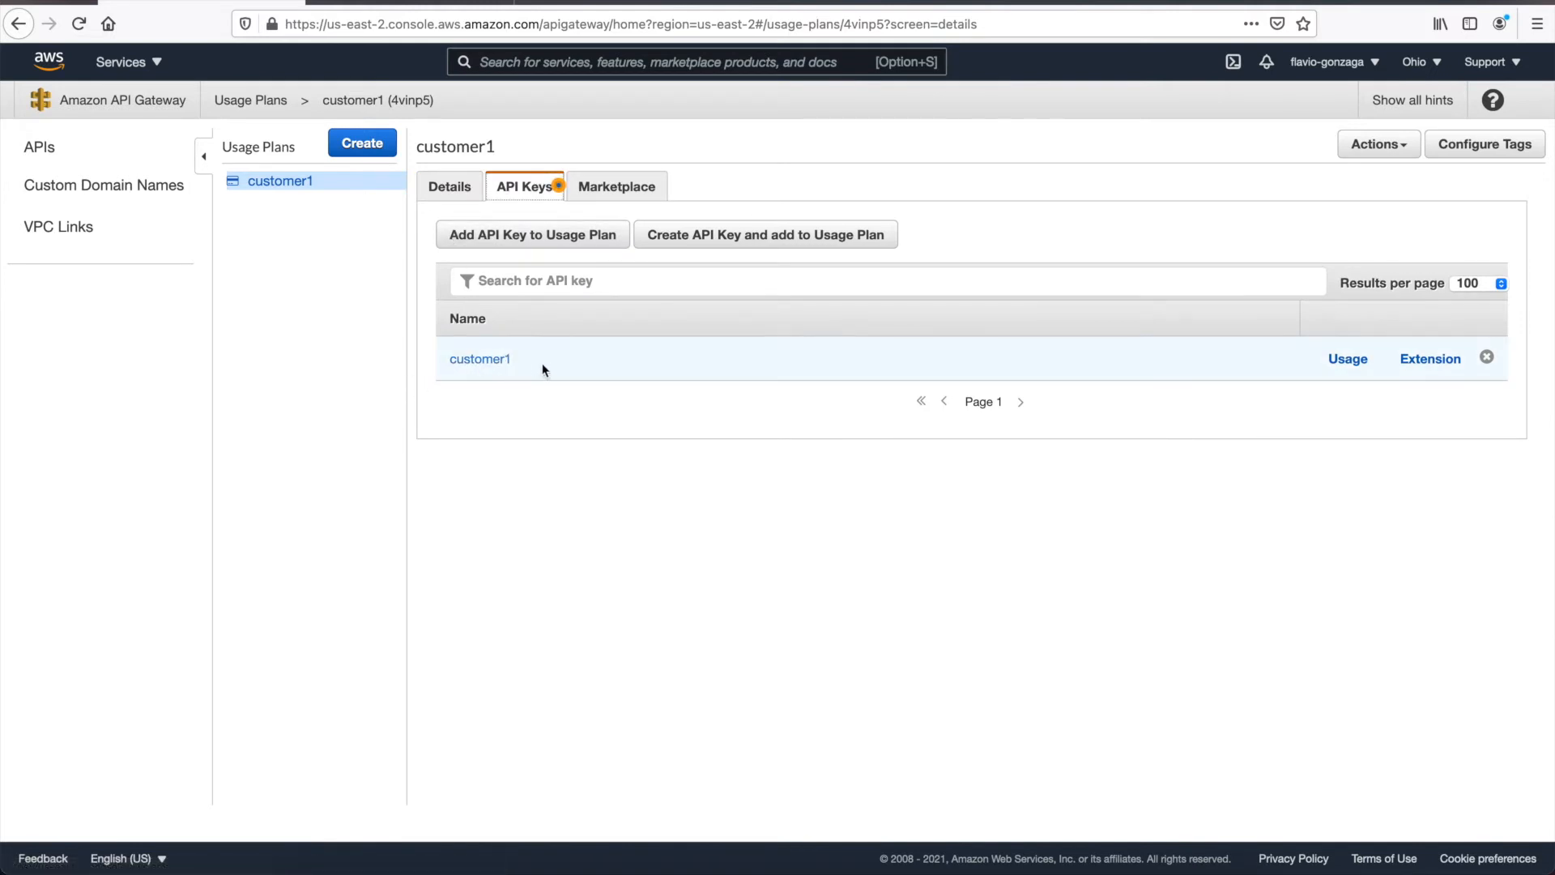
# - Open the customer1 API key from the usage plan, reveal its value and select it
pyautogui.click(483, 361)
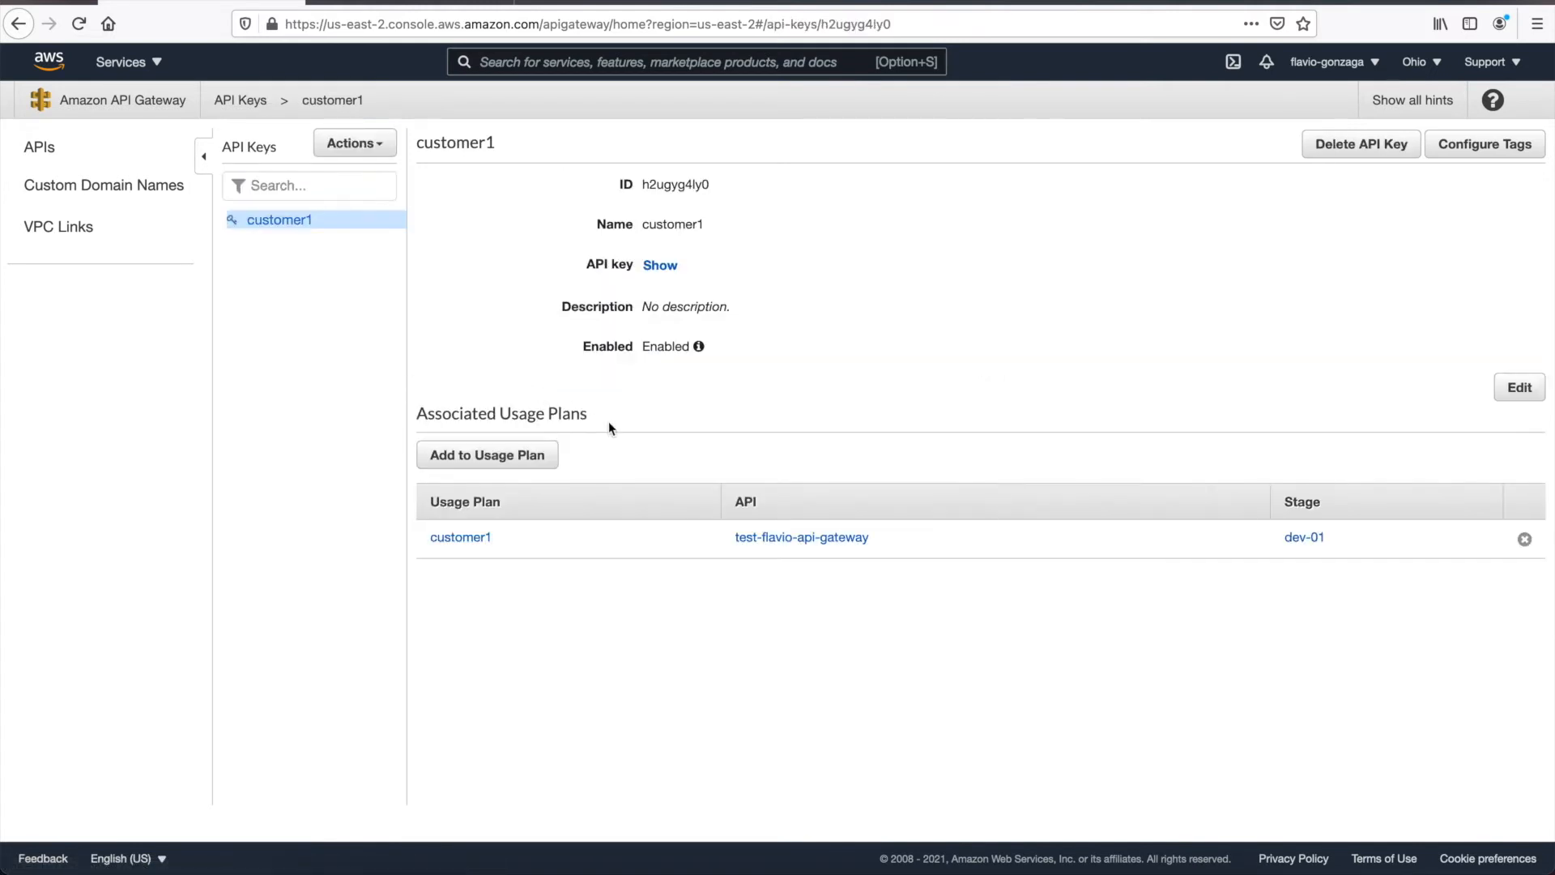
pyautogui.click(660, 268)
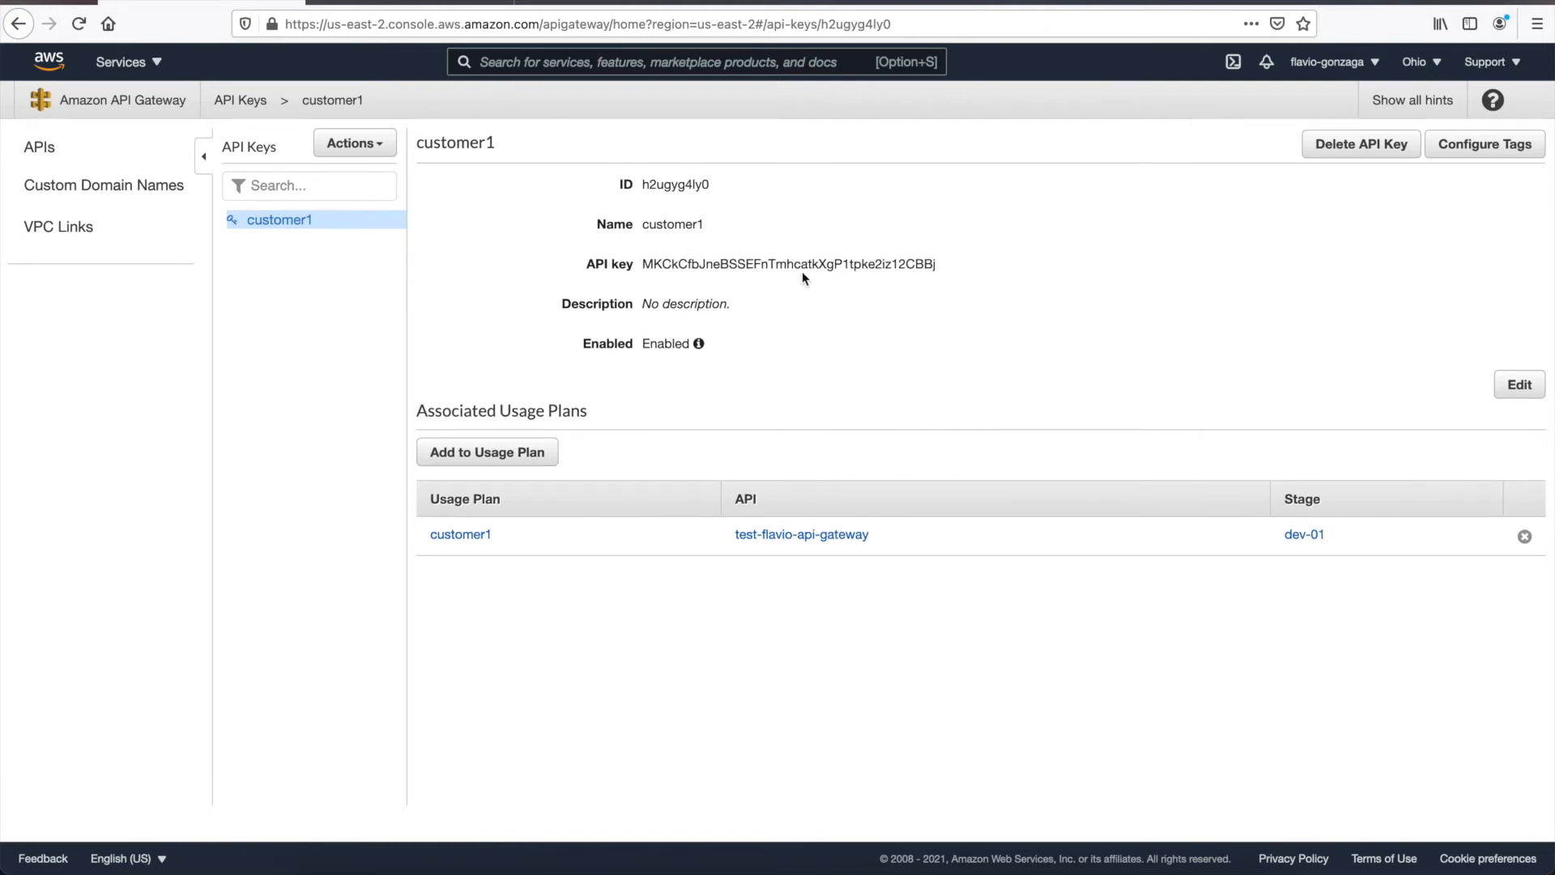
pyautogui.doubleClick(783, 263)
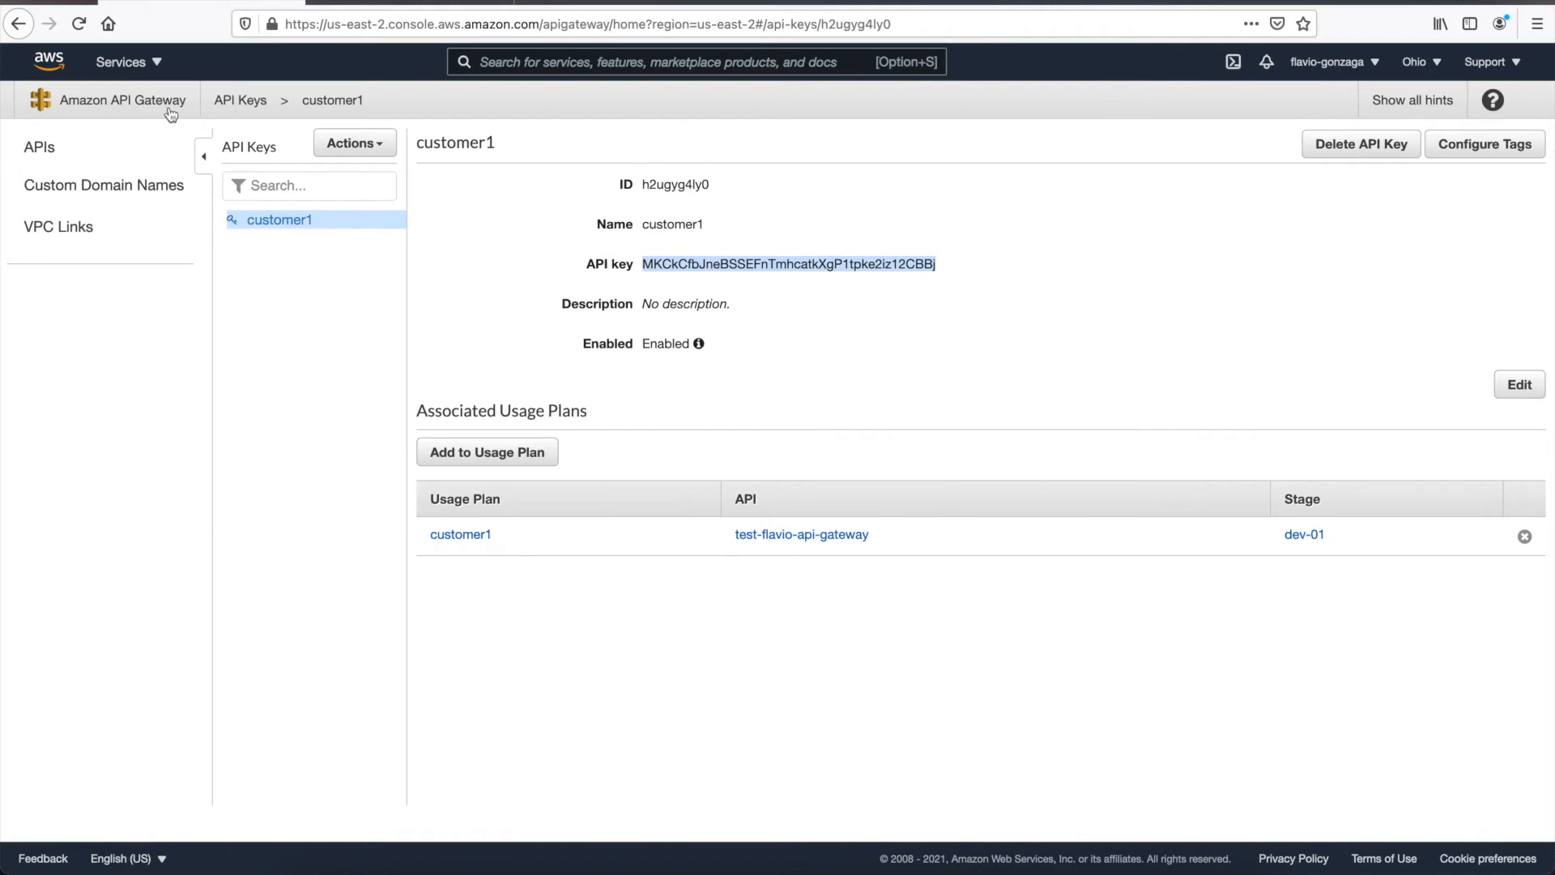
# - Reopen test-flavio-api-gateway and set API Key Required to true in the method request of the /person POST method
pyautogui.click(41, 149)
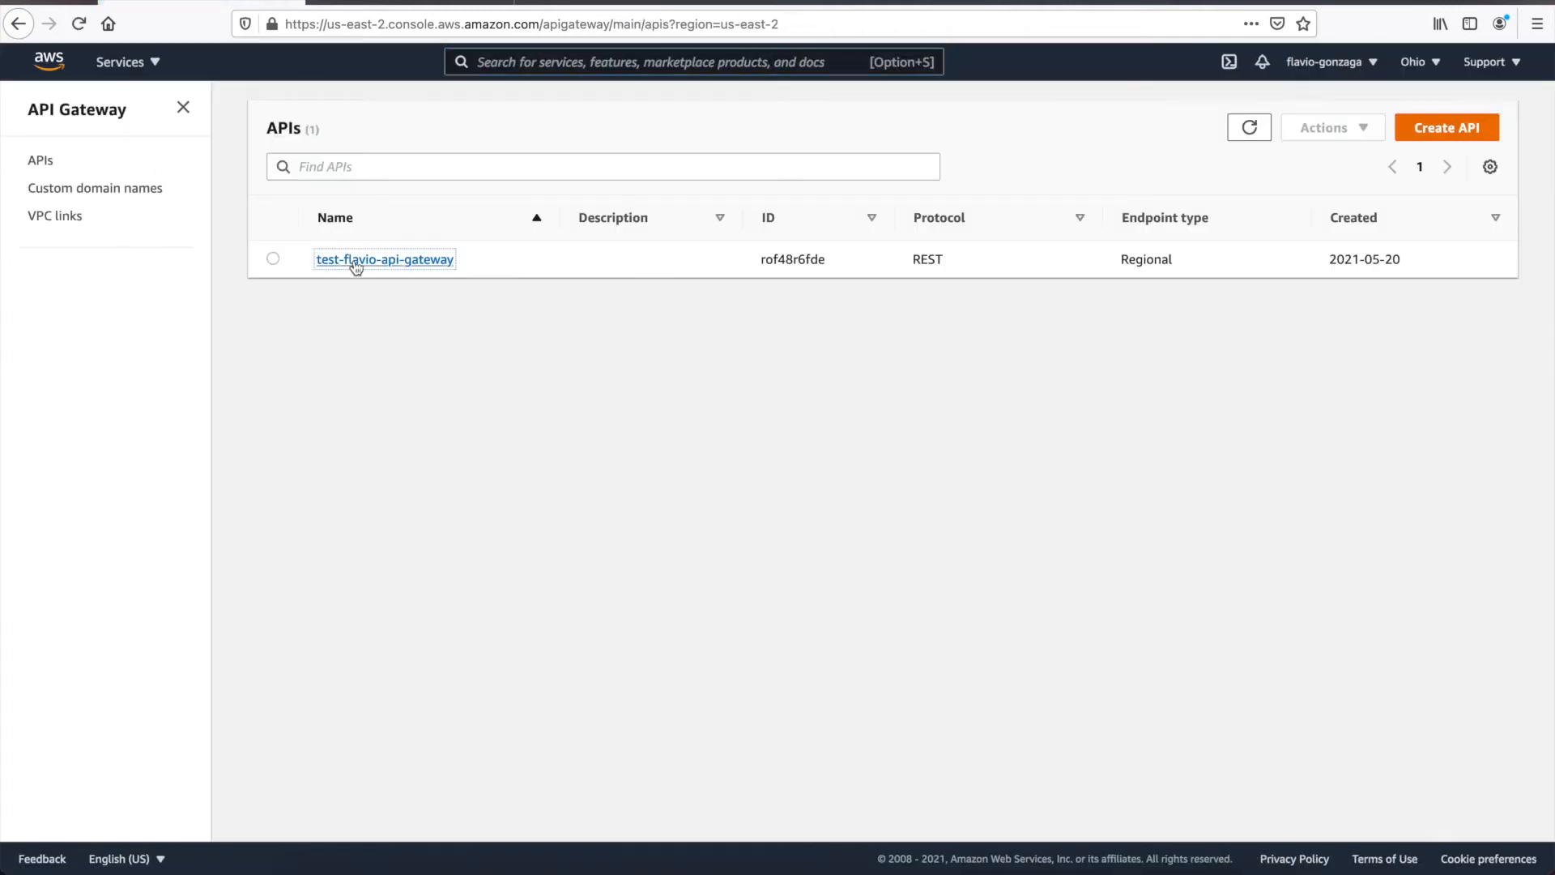
pyautogui.click(354, 260)
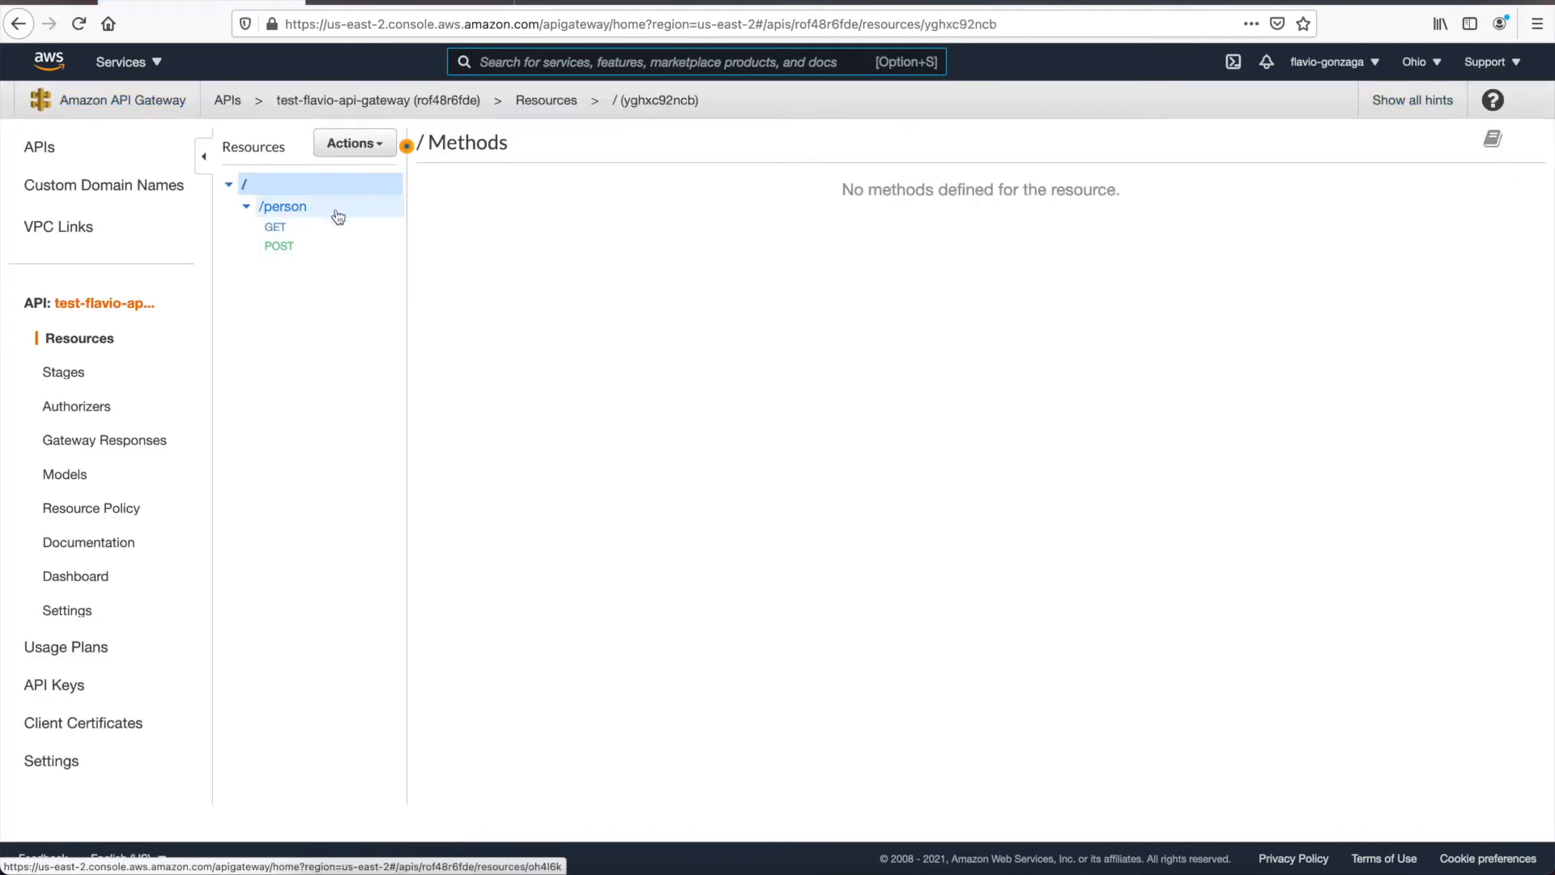
pyautogui.click(276, 228)
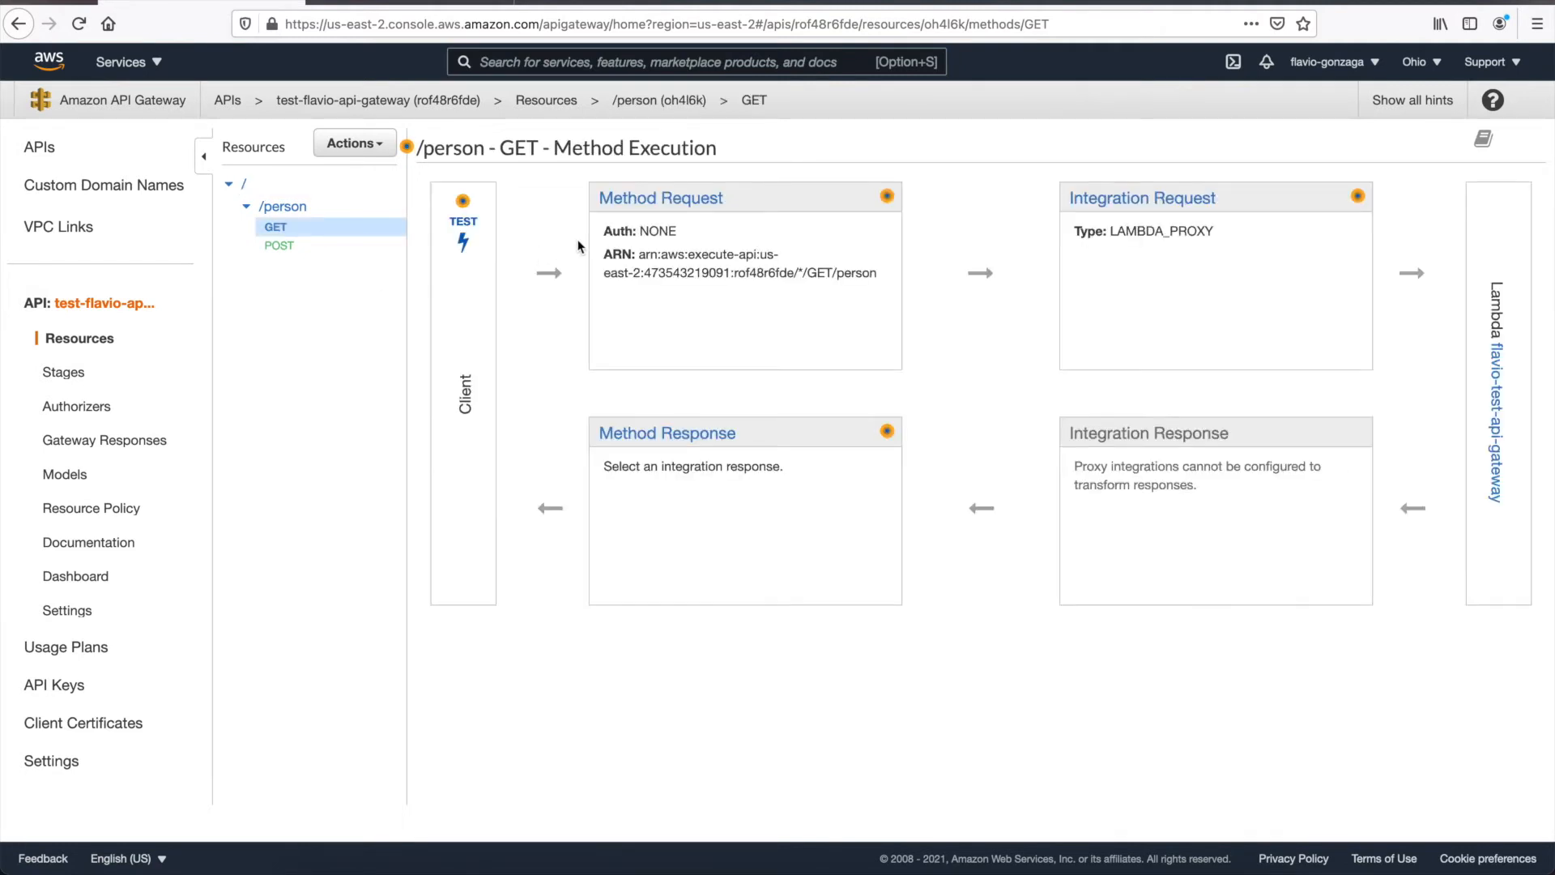
pyautogui.click(285, 251)
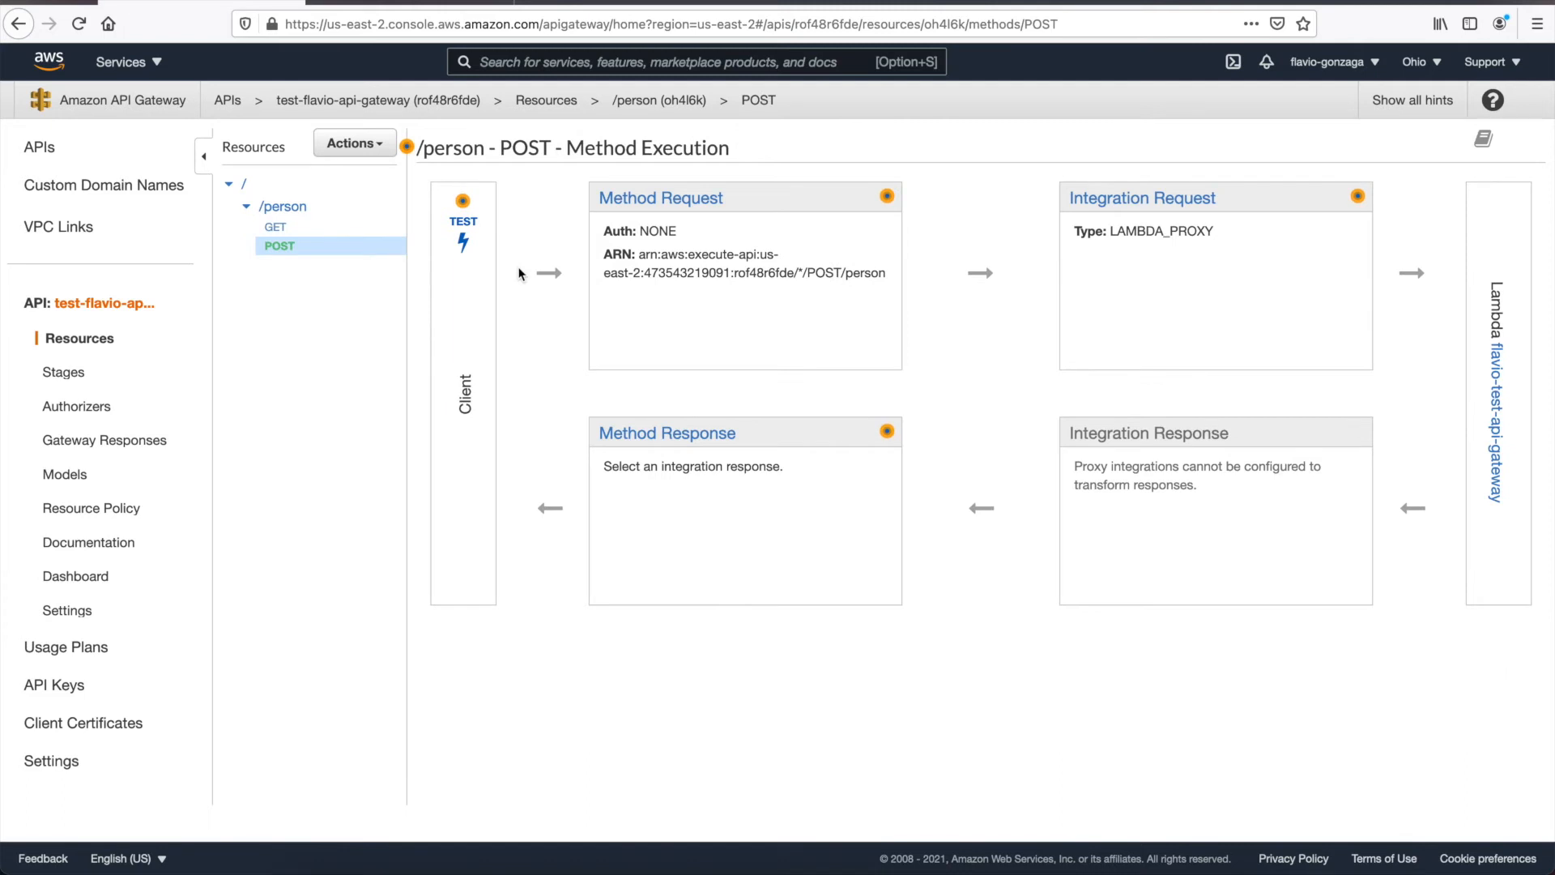
pyautogui.click(680, 206)
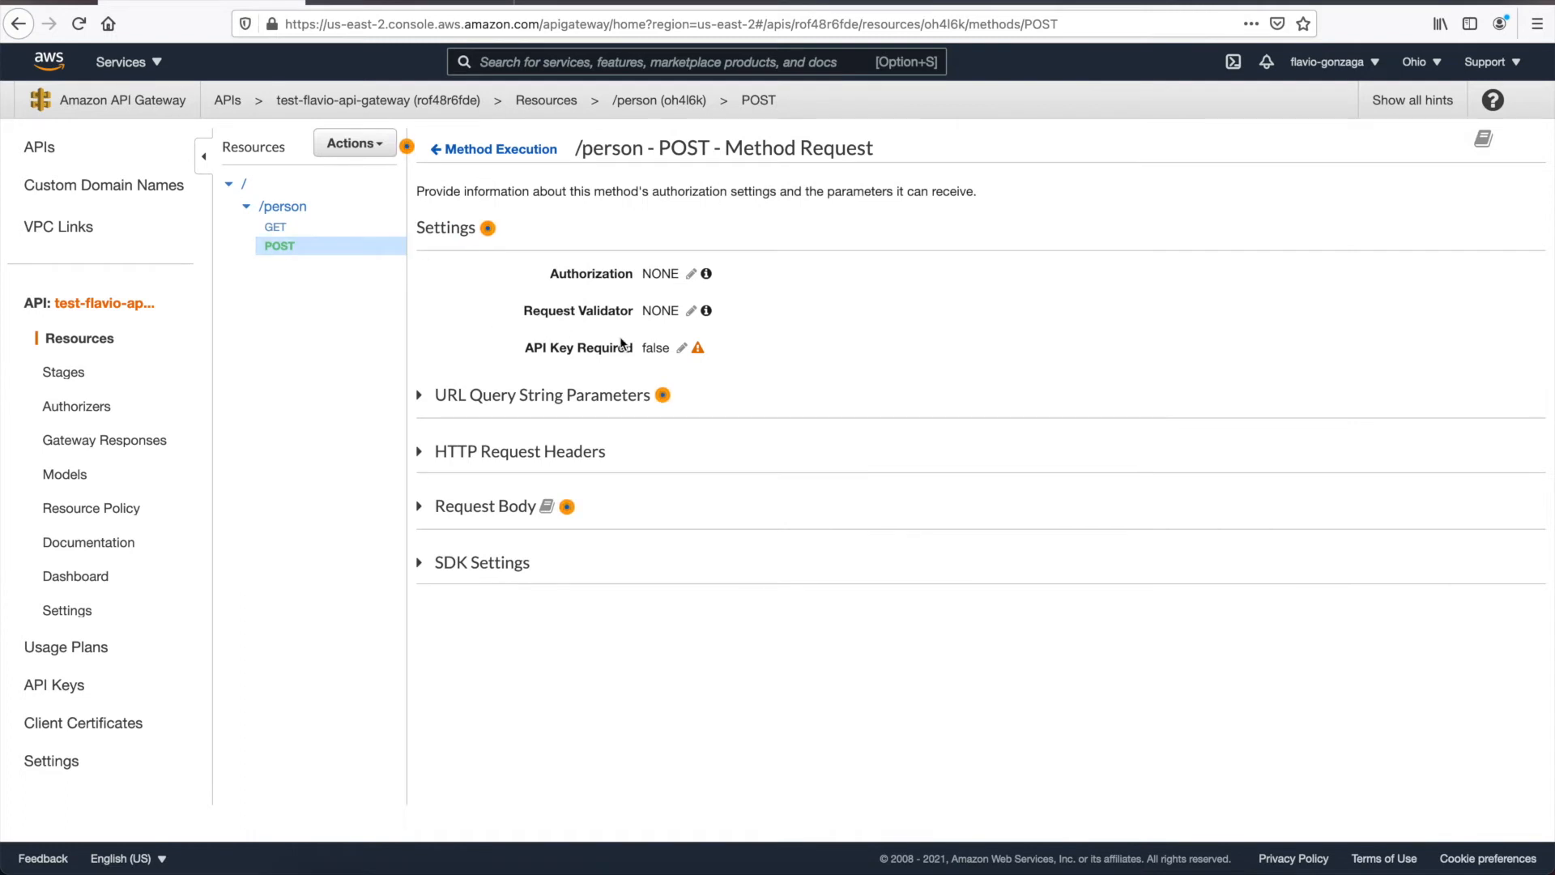
pyautogui.click(683, 349)
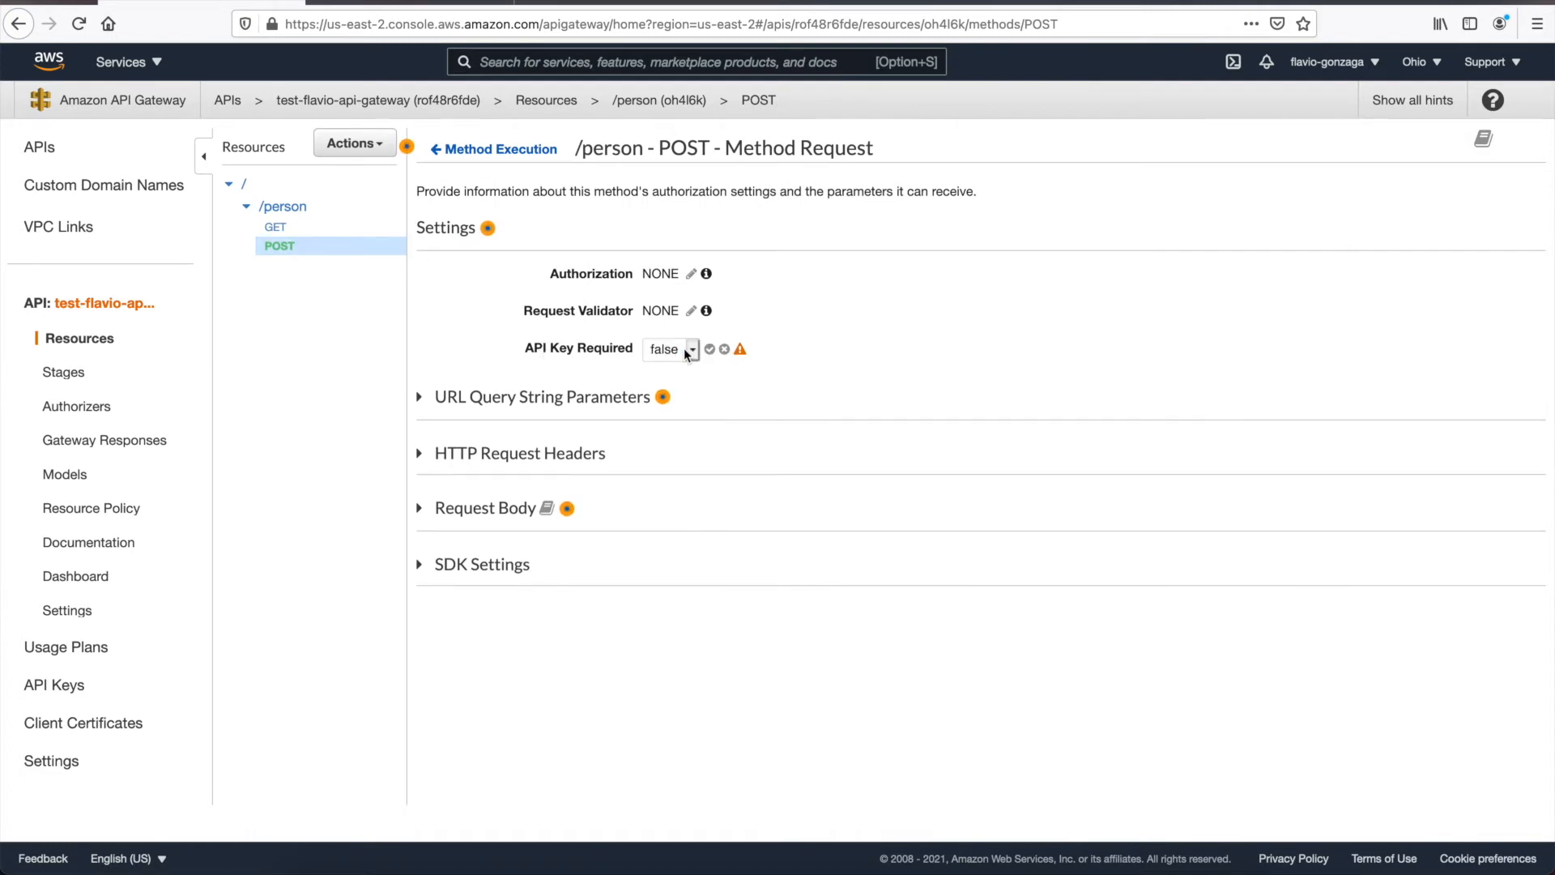
pyautogui.click(685, 353)
pyautogui.click(685, 336)
pyautogui.click(710, 349)
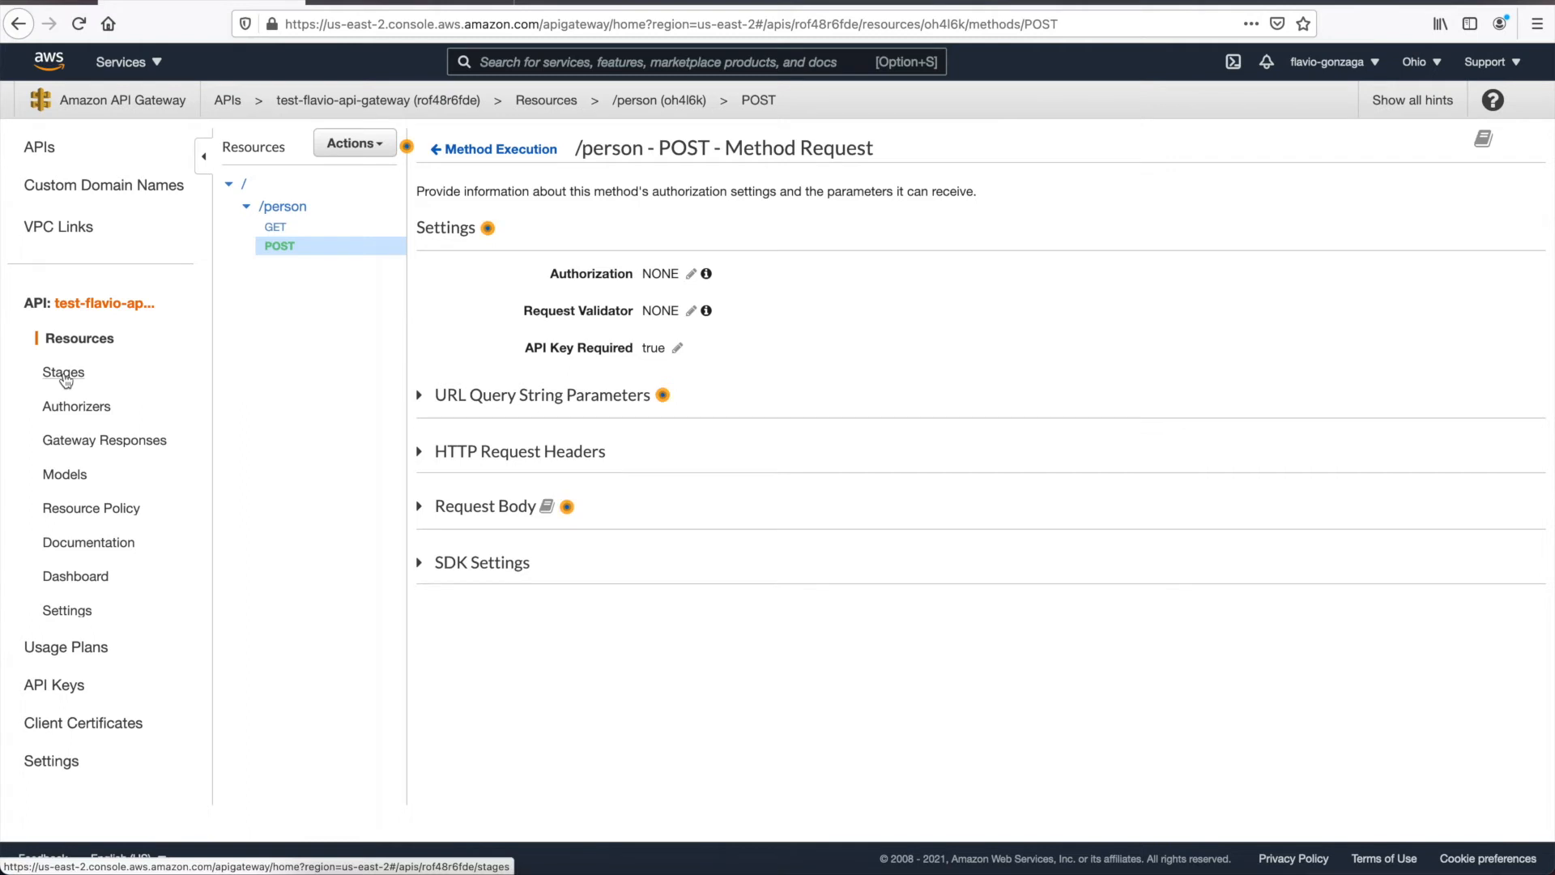
# - Deploy the API from the /person resource to the dev-01 stage
pyautogui.click(292, 212)
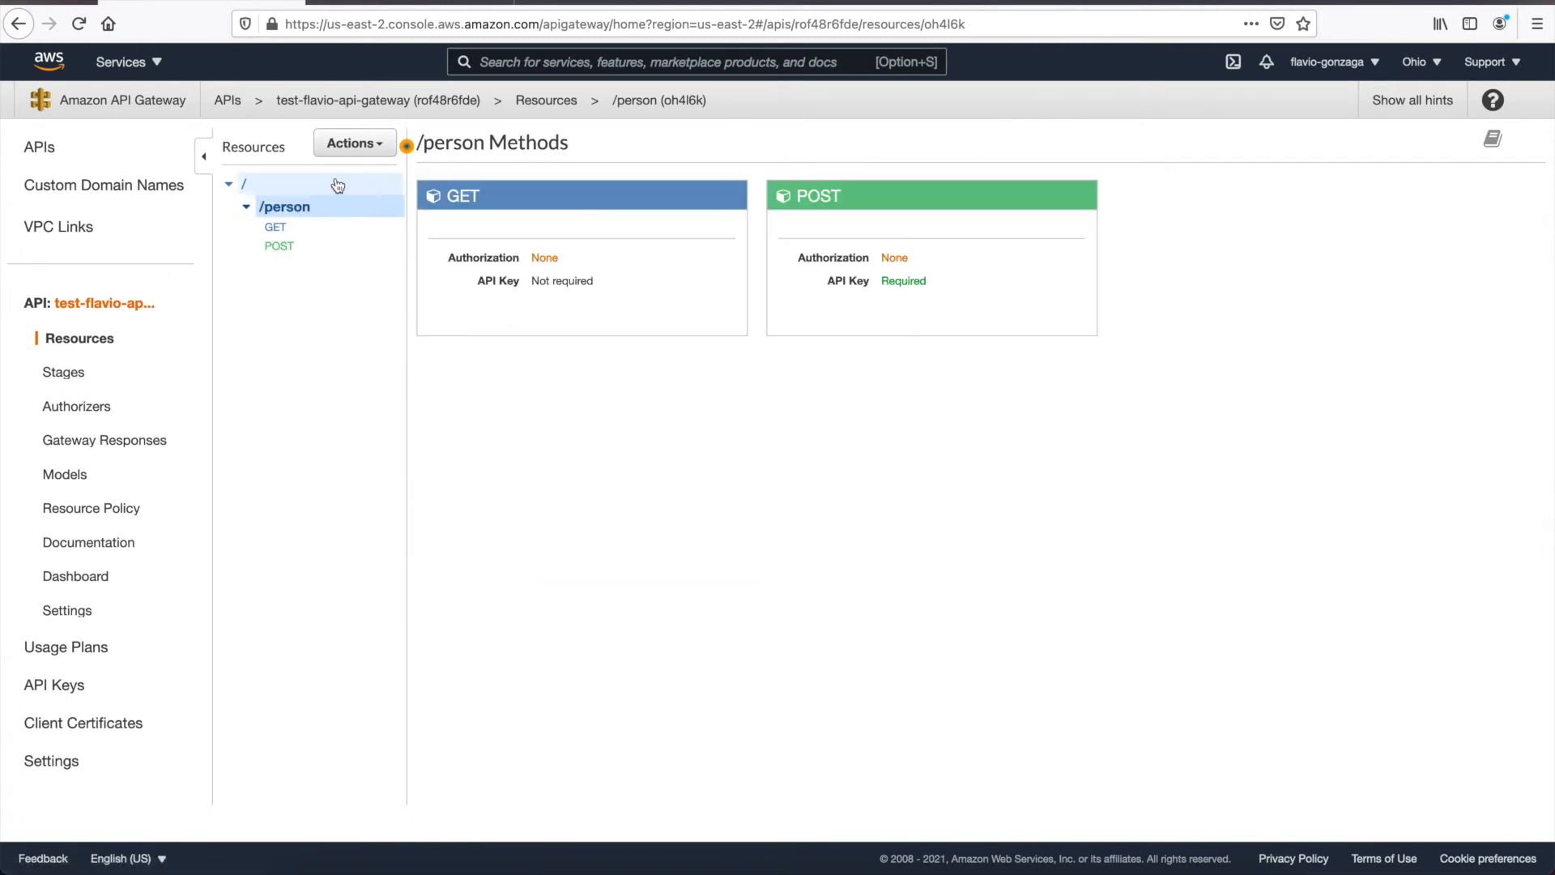
pyautogui.click(354, 143)
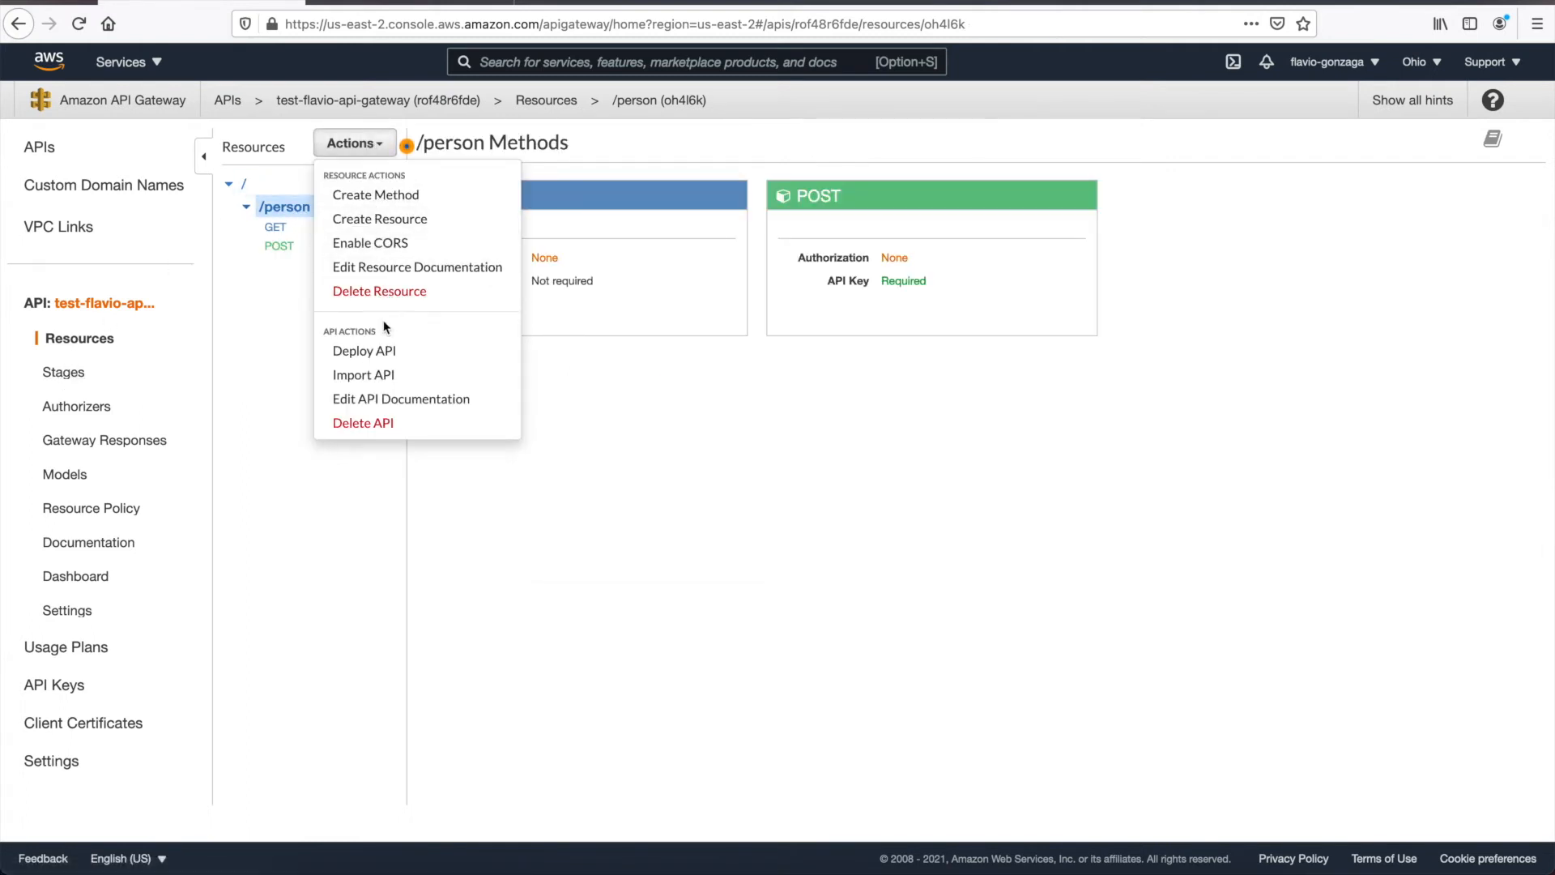
pyautogui.click(392, 354)
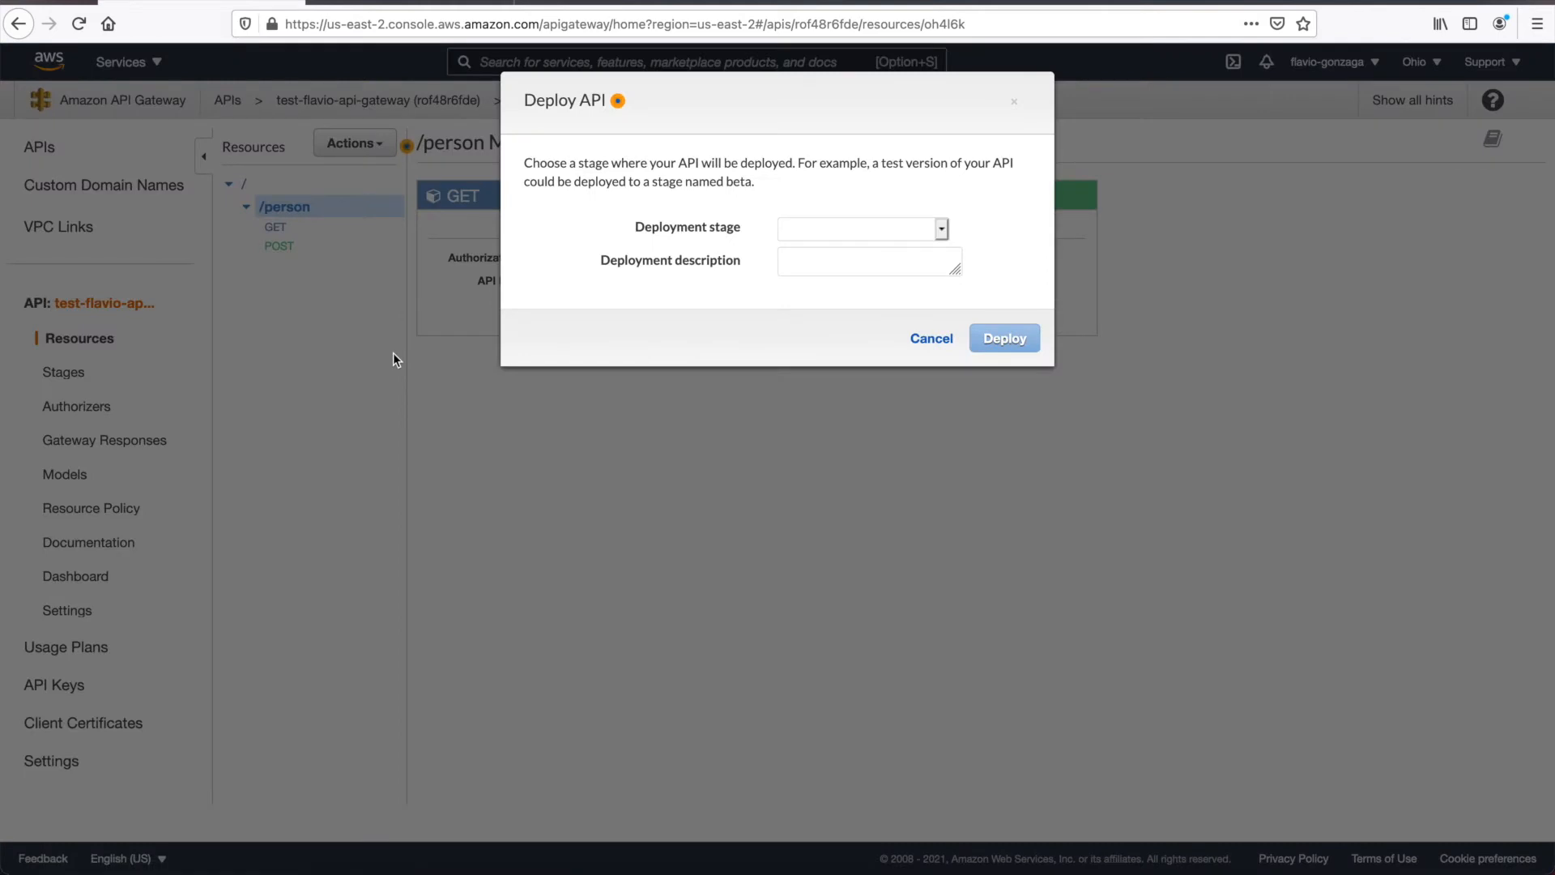
pyautogui.click(839, 232)
pyautogui.click(839, 246)
pyautogui.click(993, 341)
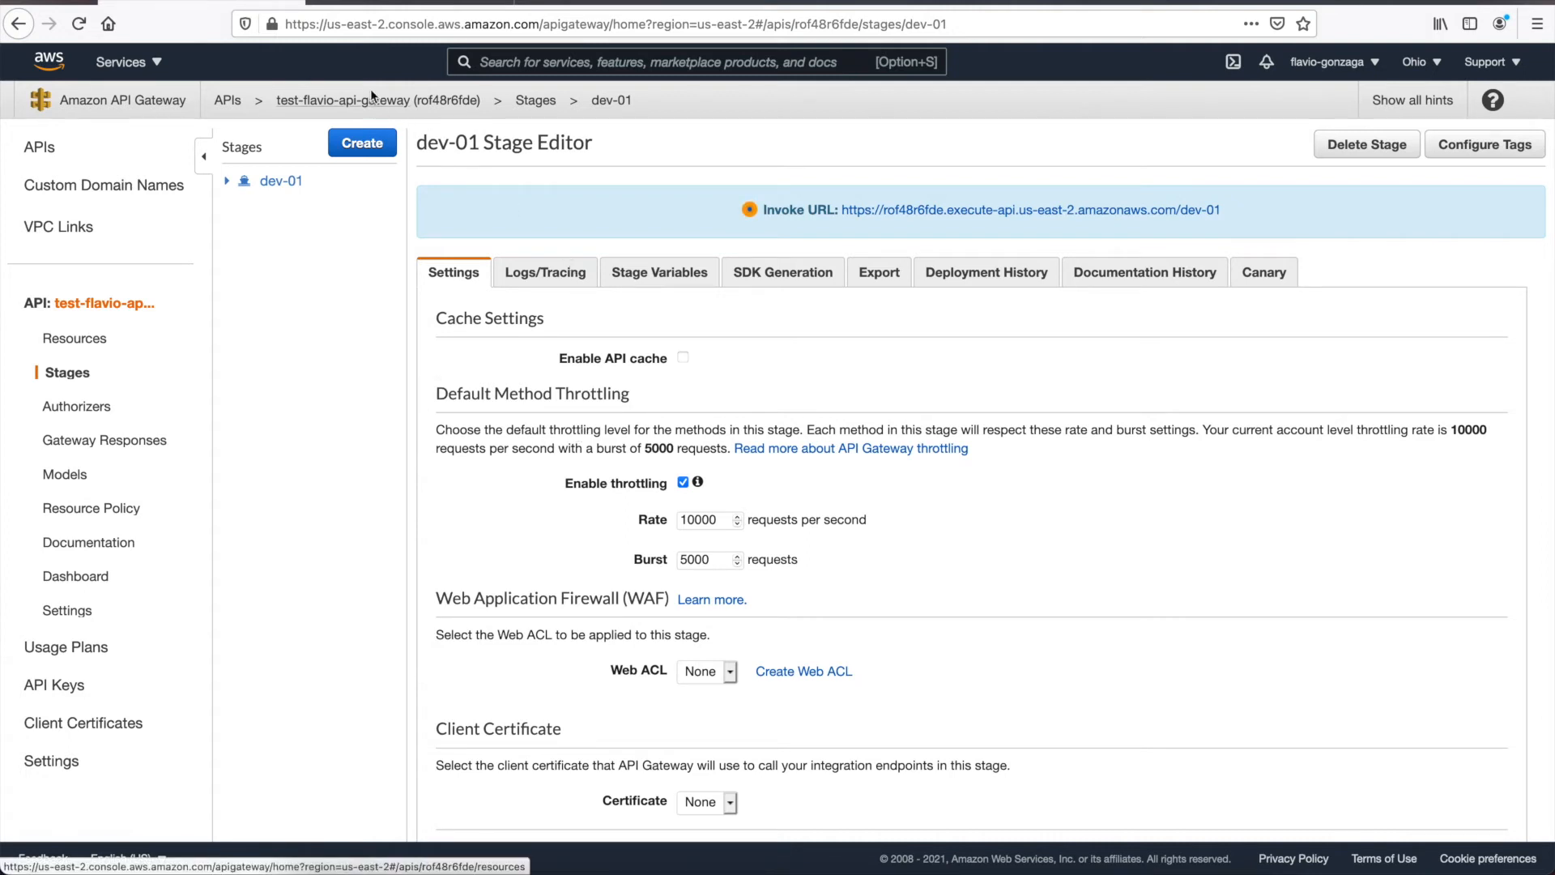
# - Send a GET request from the index.html test page, check the response, and clear both the console and the response box
pyautogui.click(374, 1)
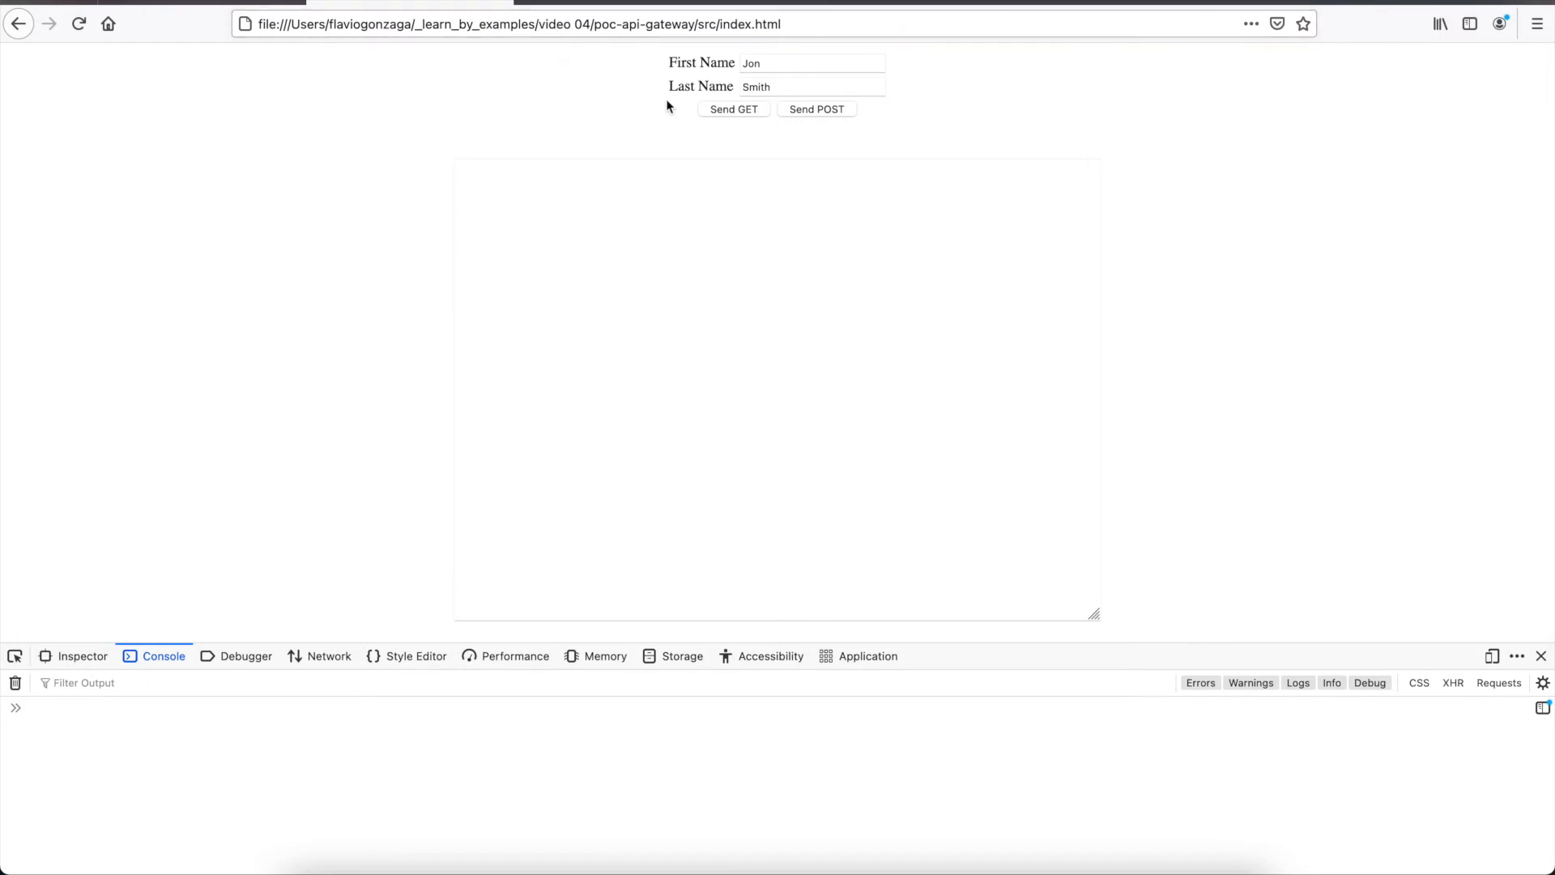
pyautogui.click(736, 110)
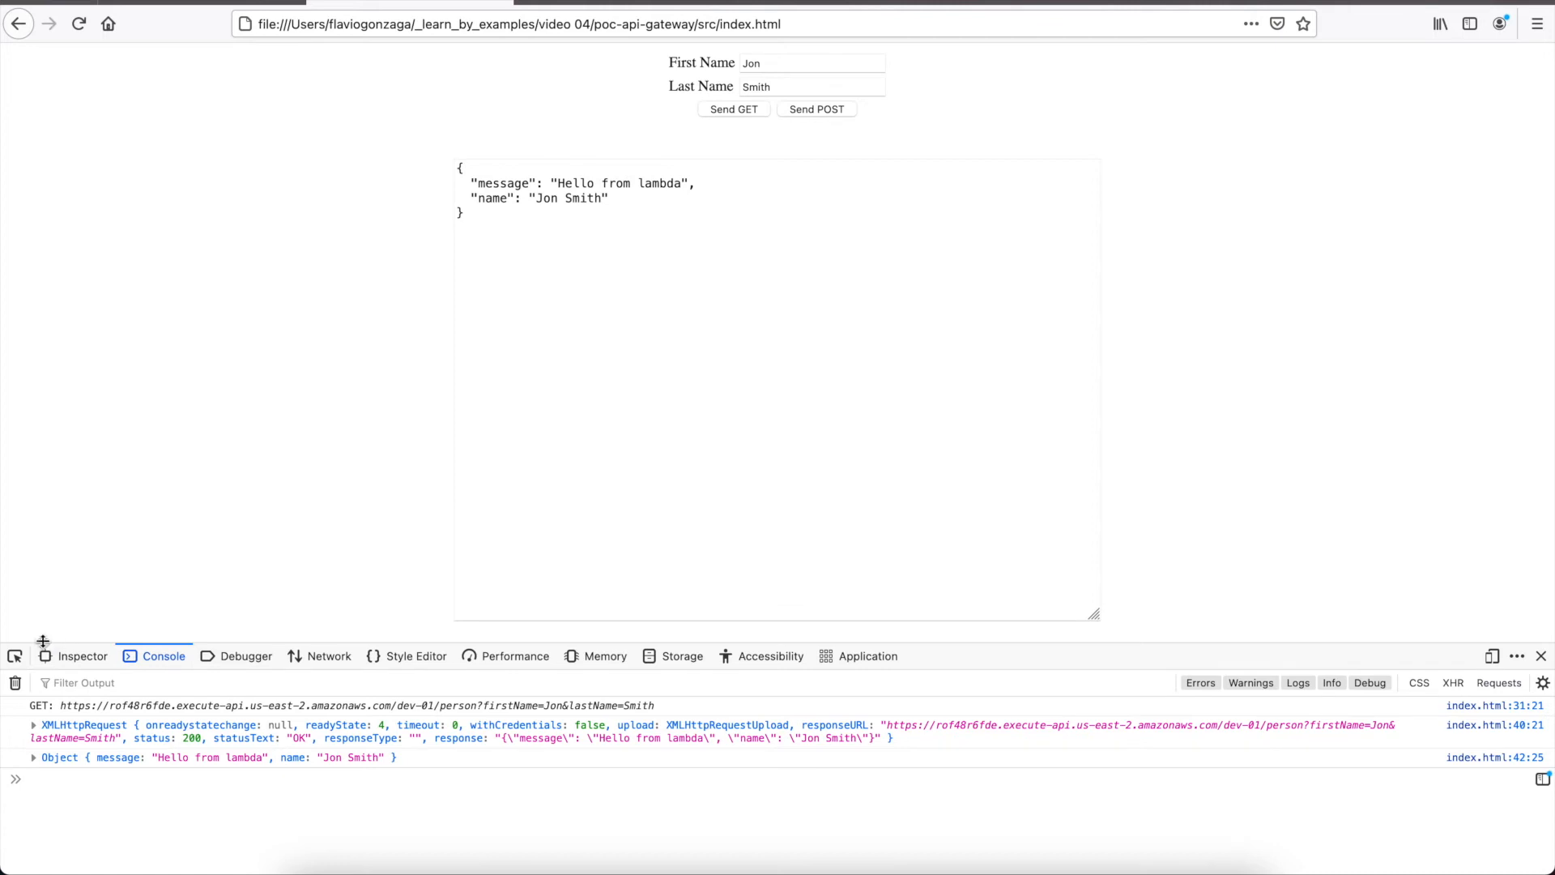
pyautogui.click(15, 683)
pyautogui.click(655, 188)
pyautogui.tripleClick(651, 195)
pyautogui.press('super+a')
pyautogui.press('BackSpace')
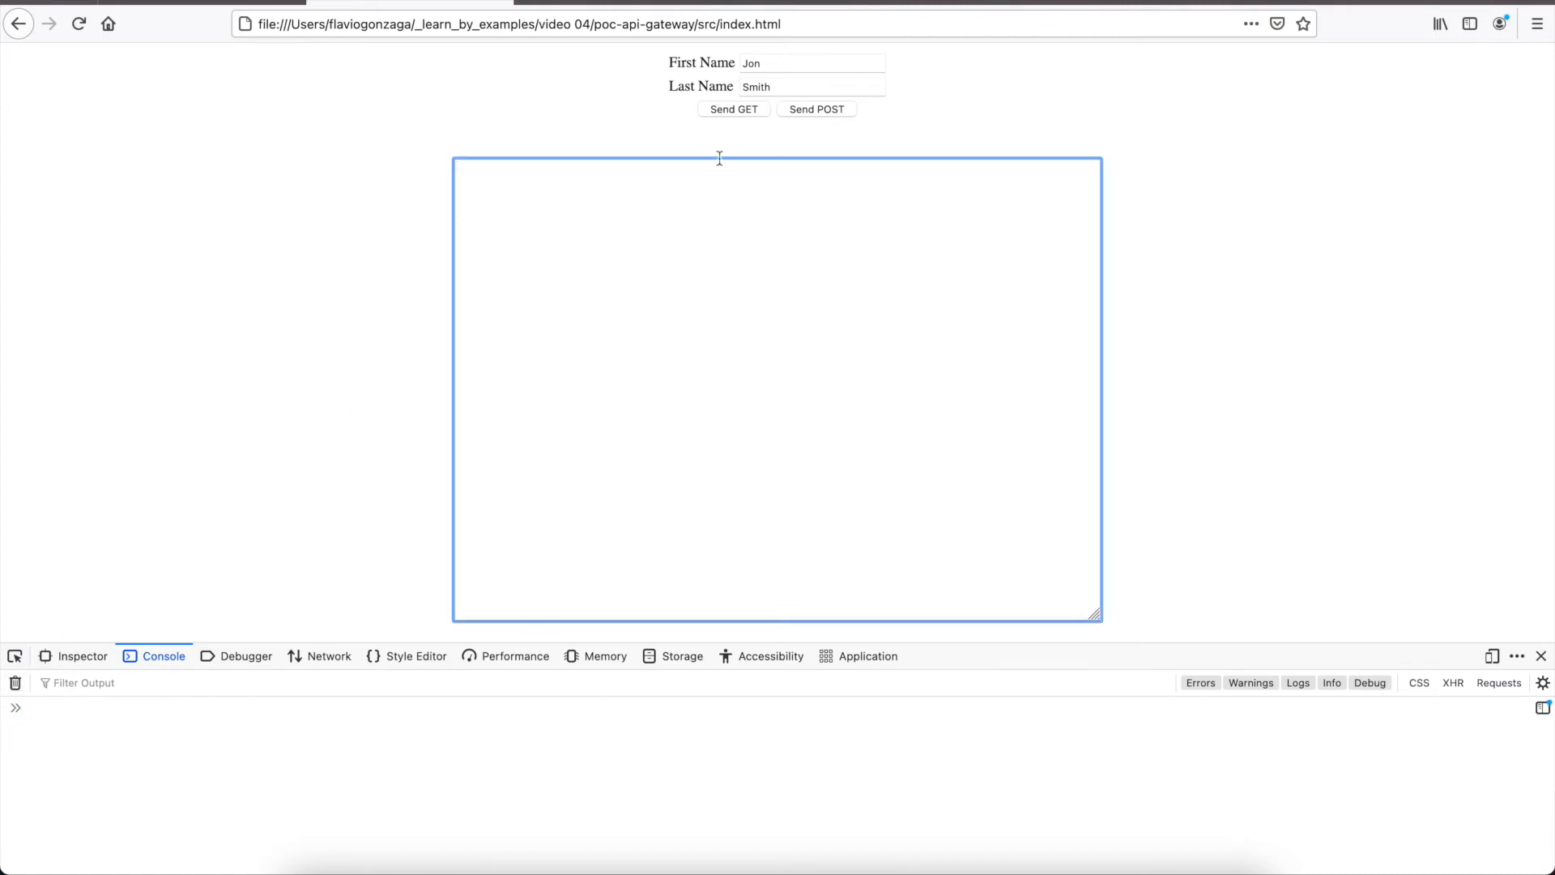
# - Send a POST request from the test page without a key and review the API's resource methods in API Gateway
pyautogui.click(814, 111)
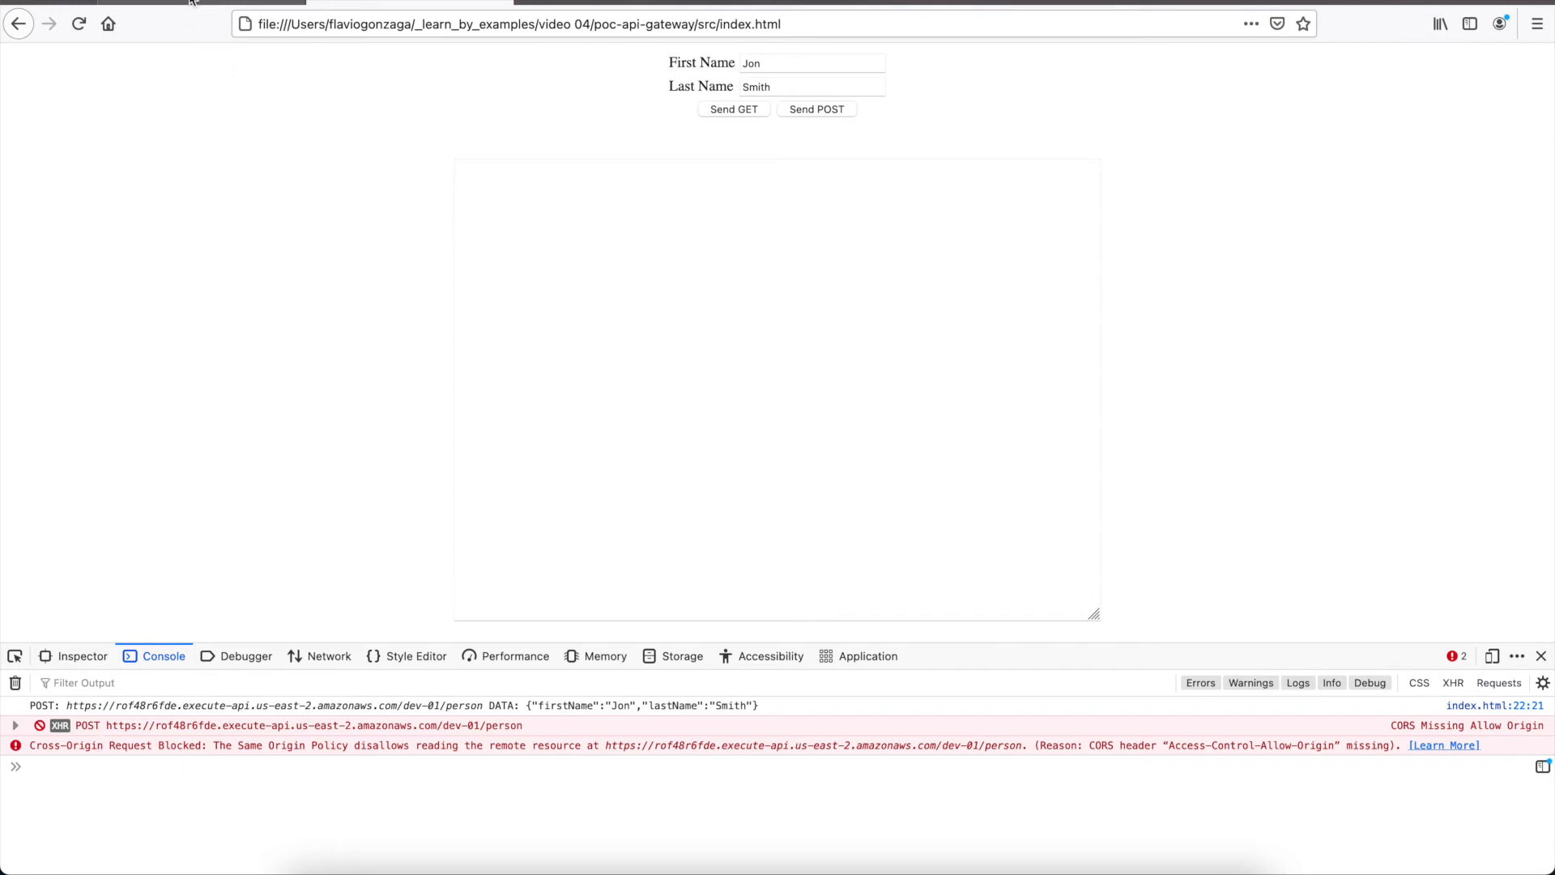
pyautogui.click(246, 2)
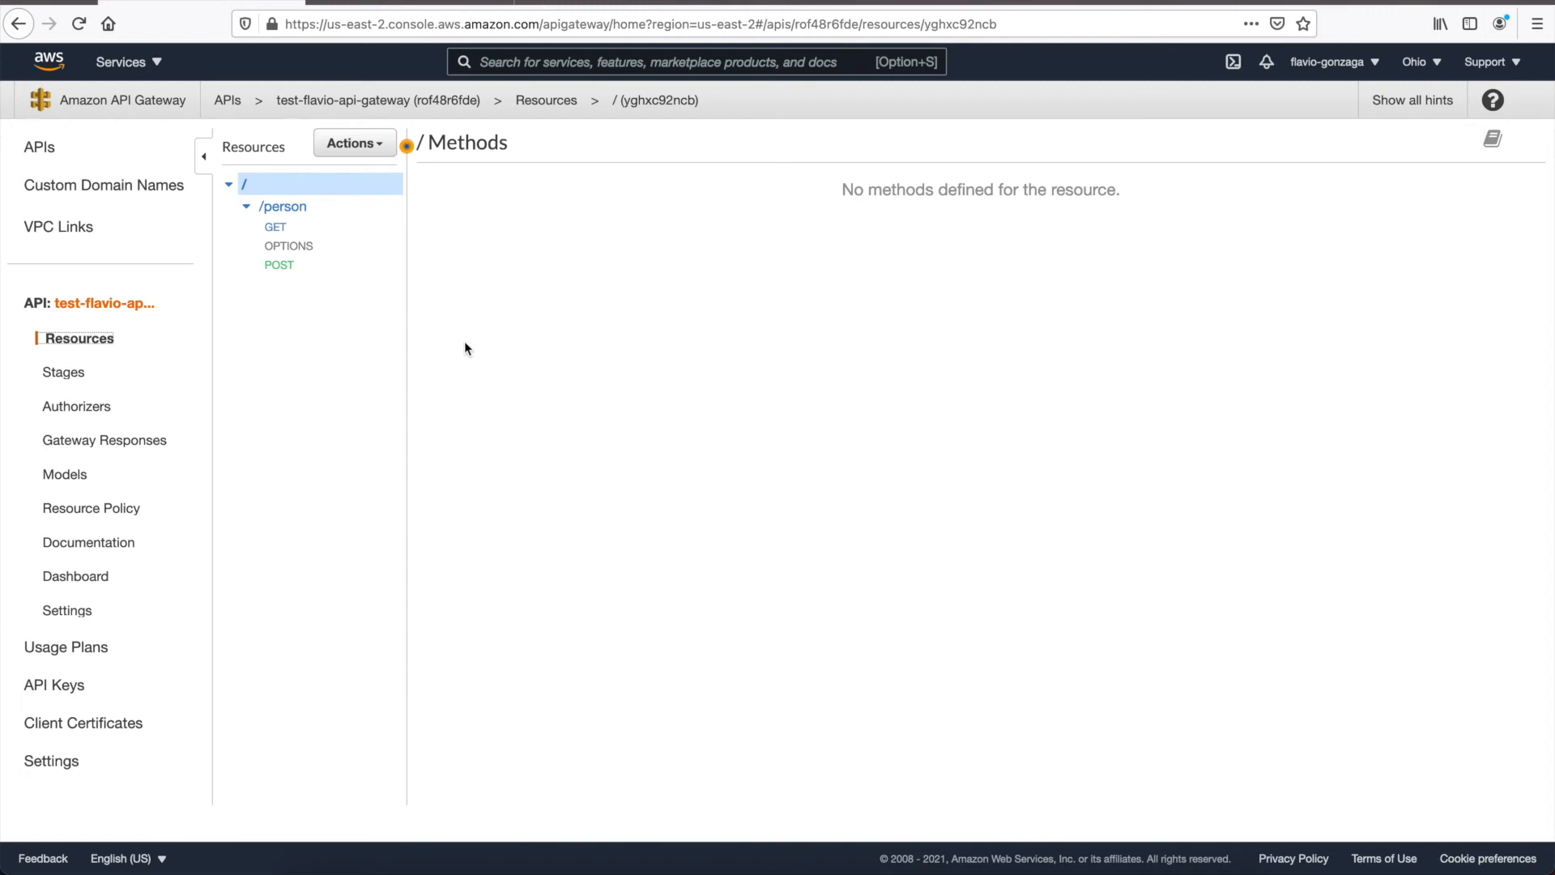
pyautogui.click(411, 2)
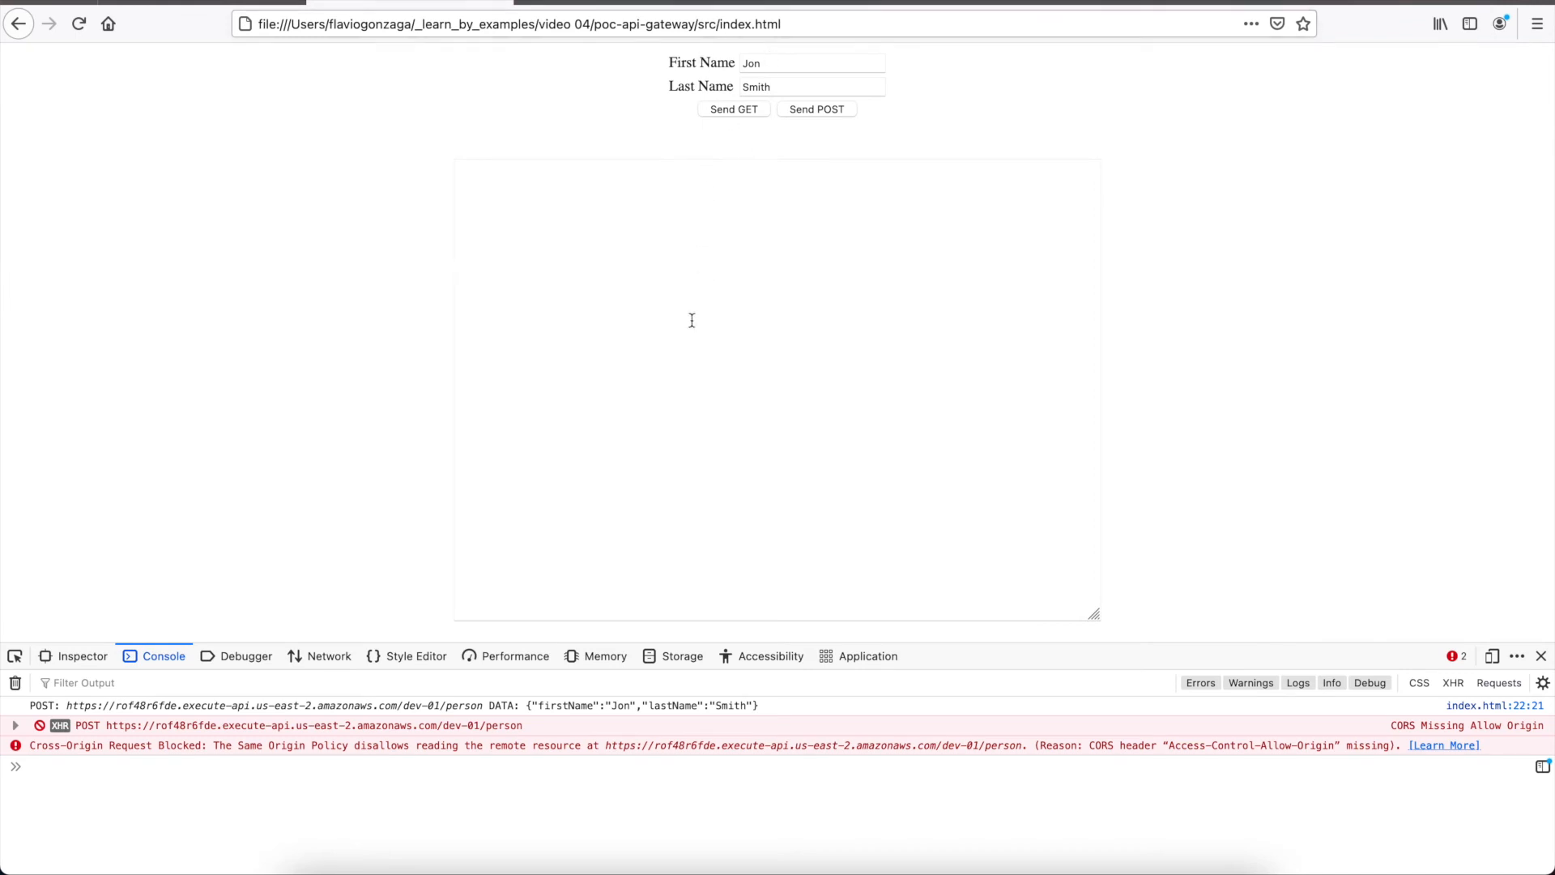
# - Switch to IntelliJ IDEA and add an indented request.setRequestHeader("x-api-key", ""); line after the XMLHttpRequest creation in sendPostRequest of index.html
pyautogui.press('super+Tab')
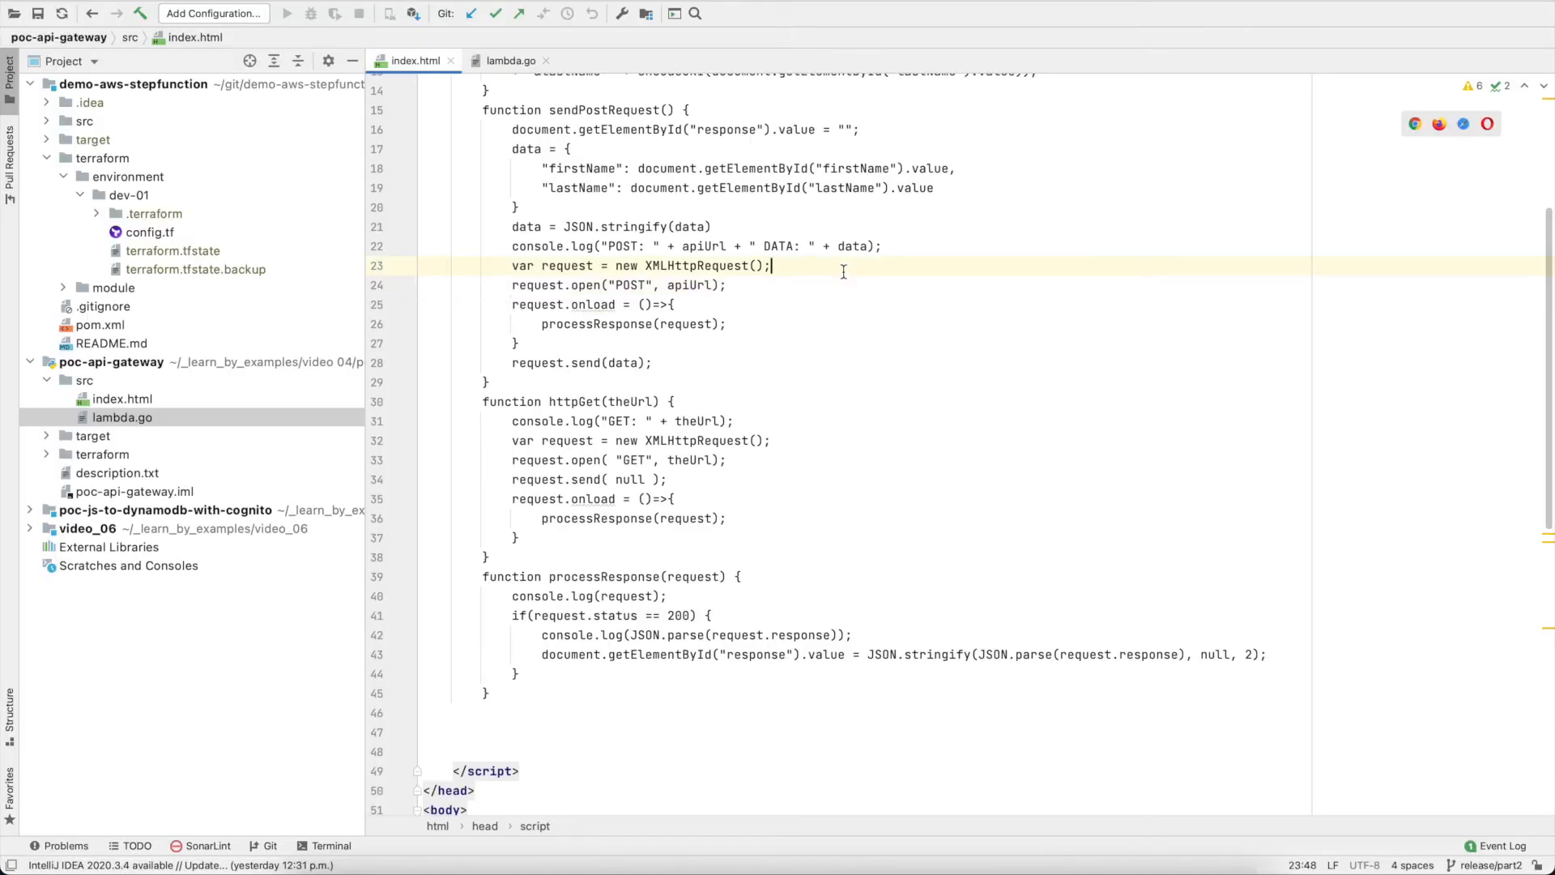
pyautogui.scroll(5, 844, 271)
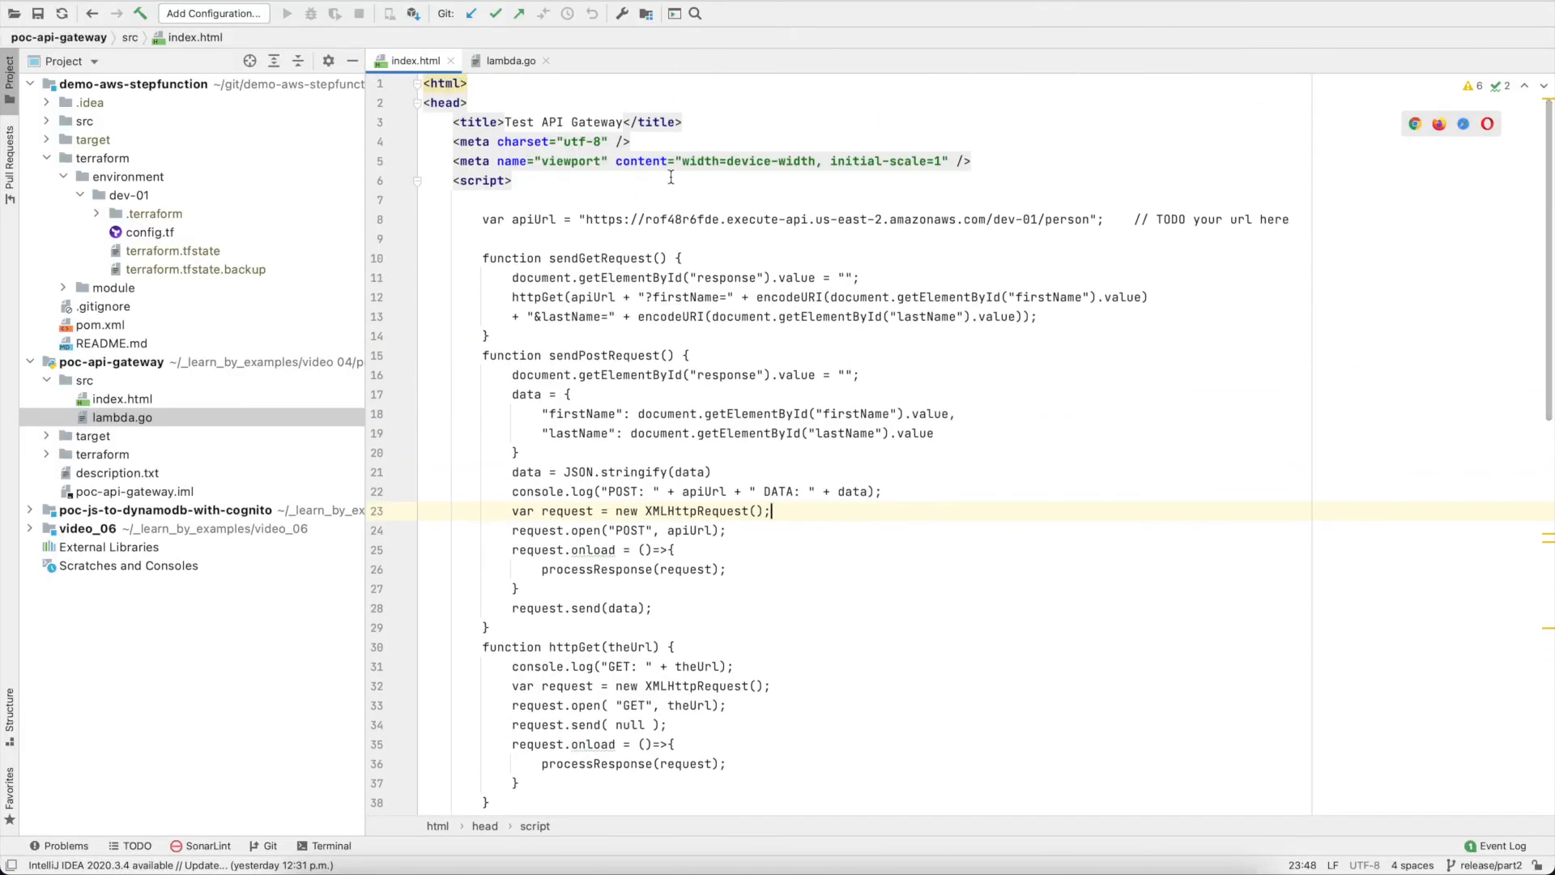
pyautogui.scroll(-3, 643, 319)
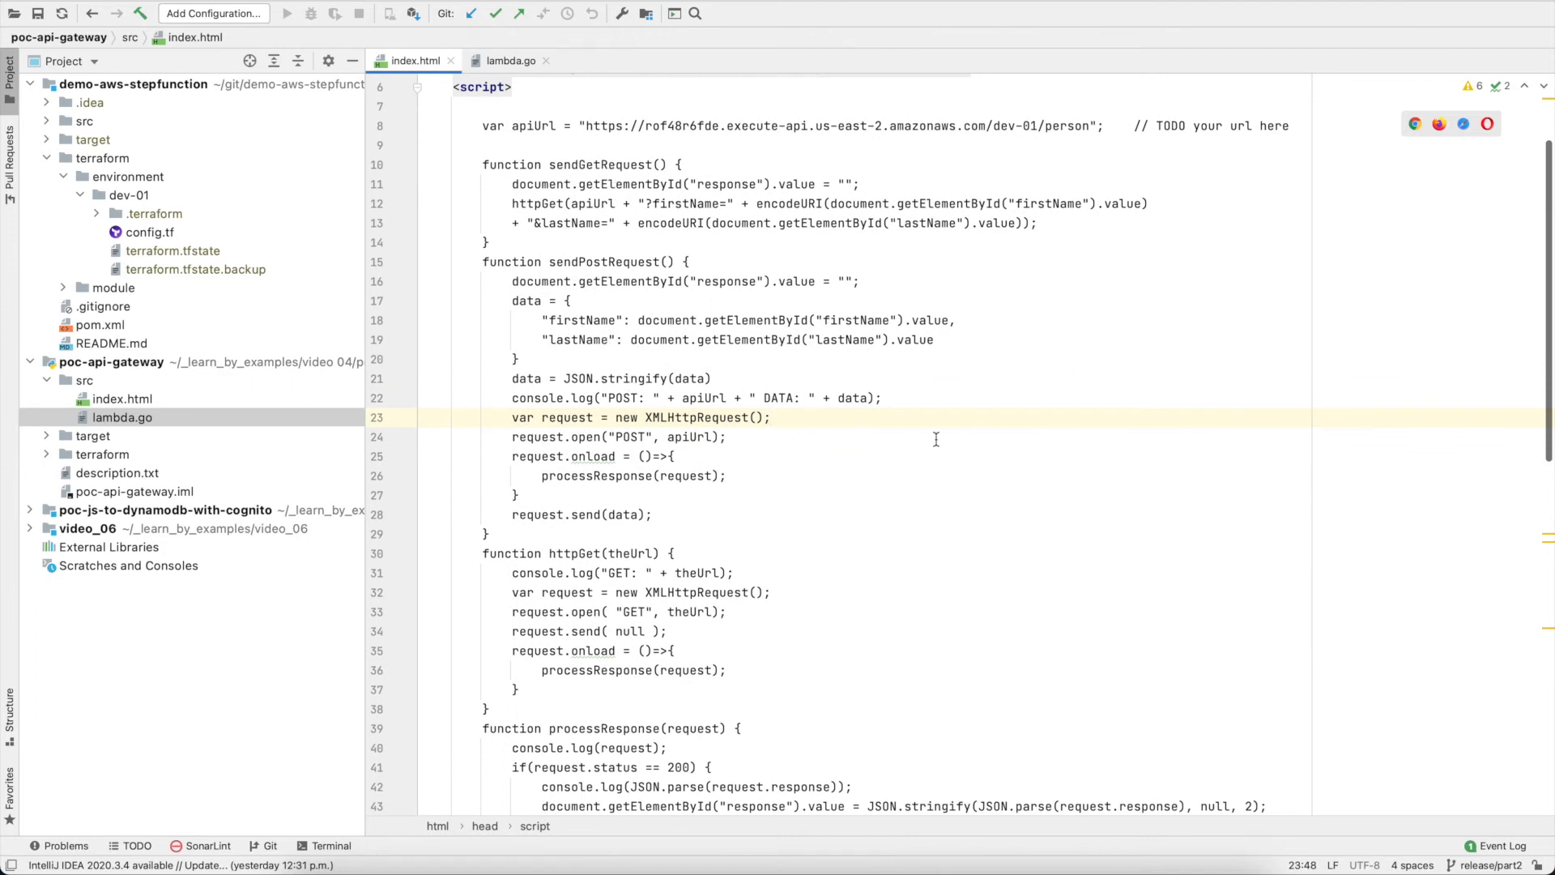
pyautogui.press('Right')
pyautogui.write('request.setRequestHeader("x-api-key", "");')
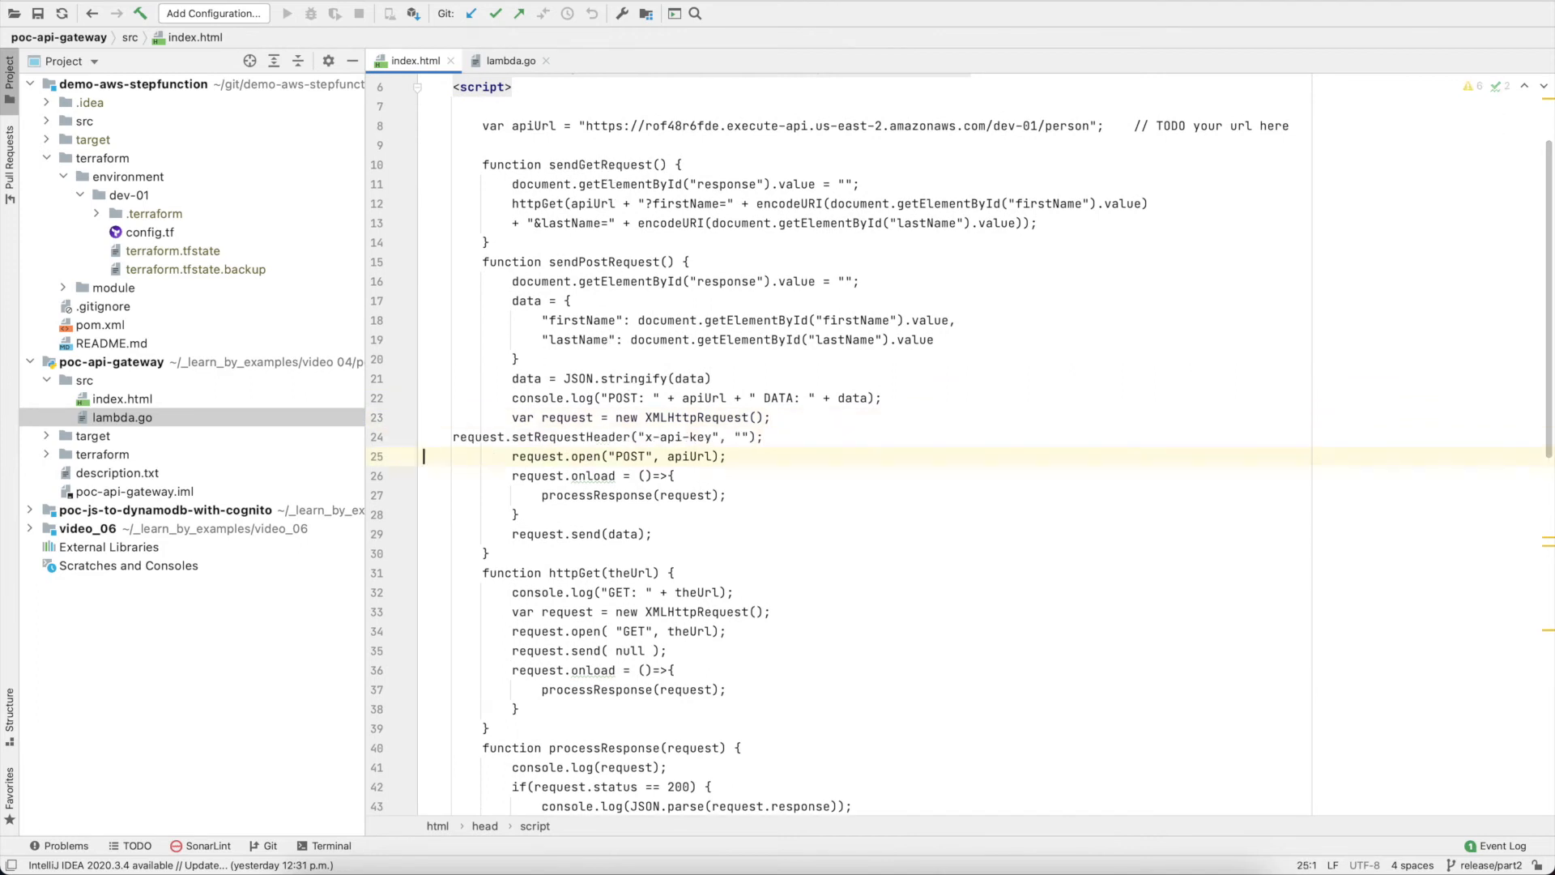
pyautogui.hotkey('shift', 'Up')
pyautogui.press('Tab')
pyautogui.press('Tab')
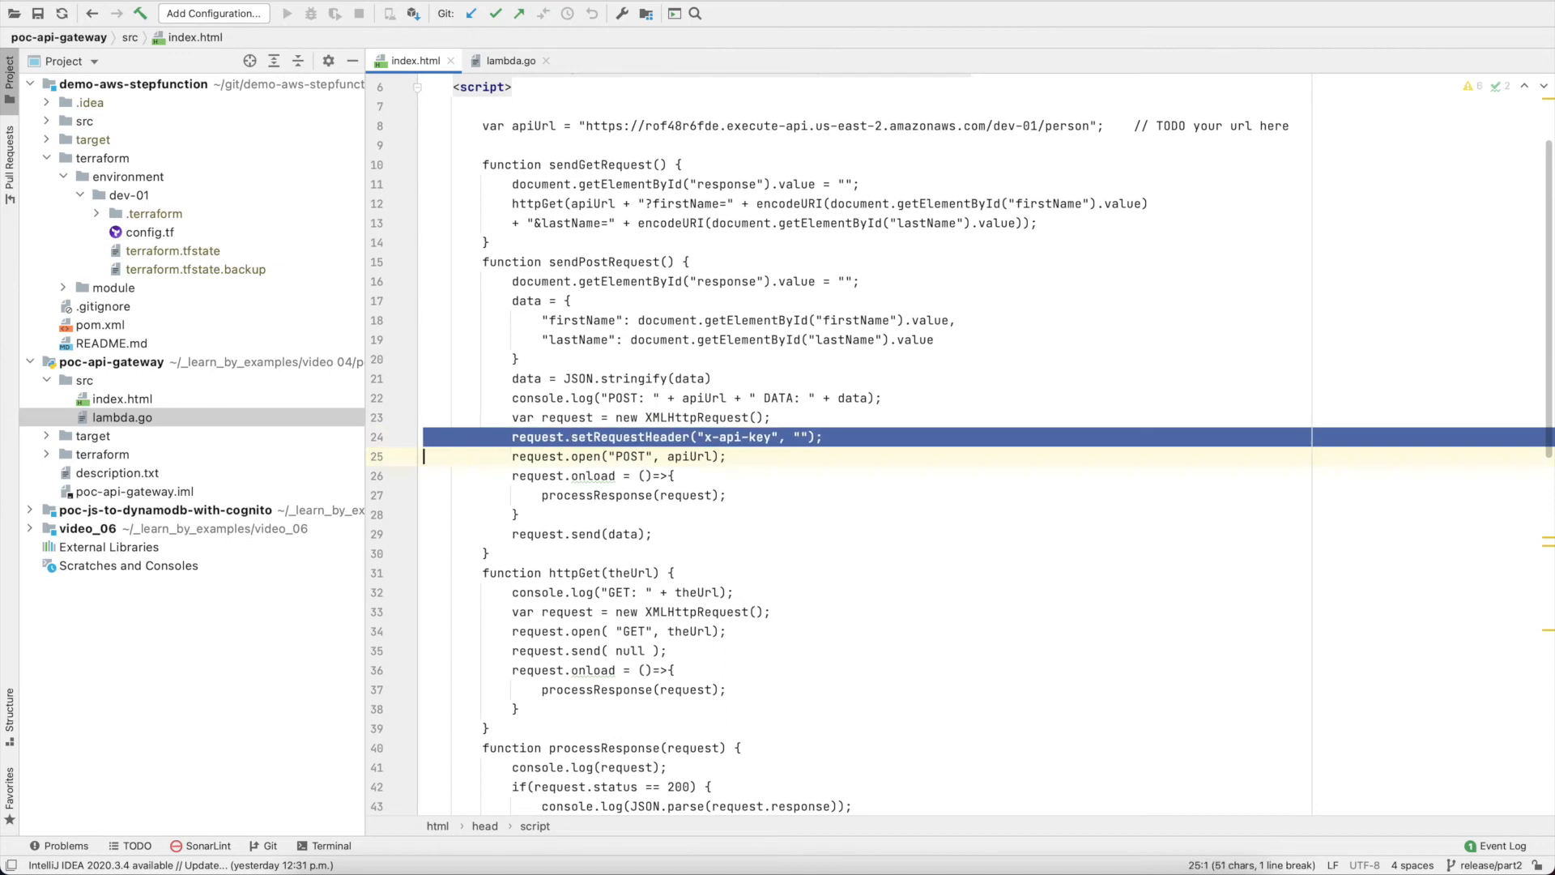
pyautogui.click(963, 476)
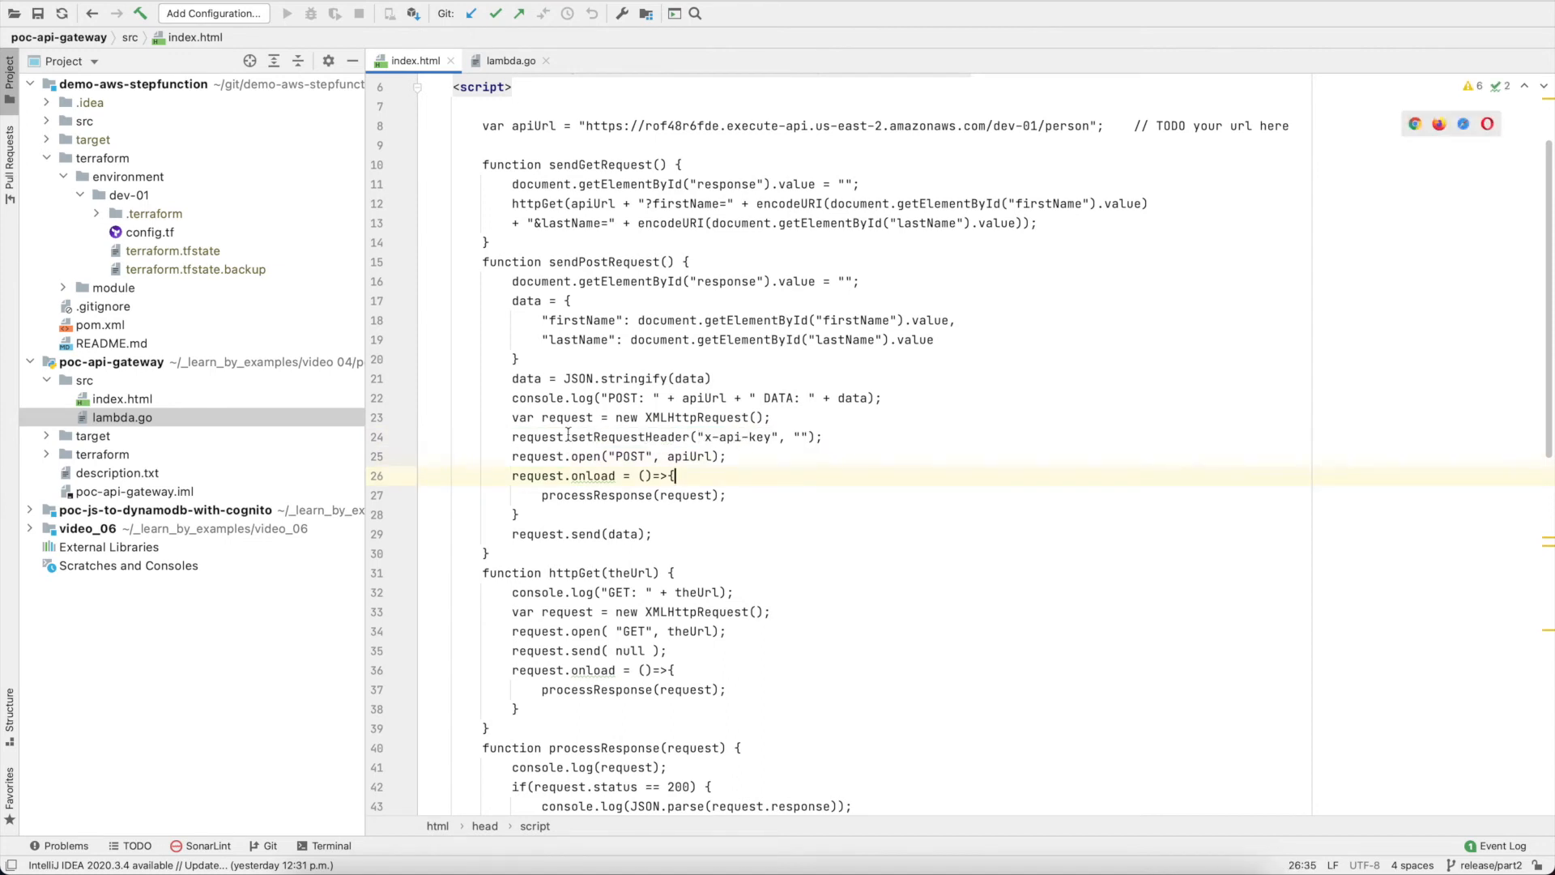
pyautogui.doubleClick(532, 434)
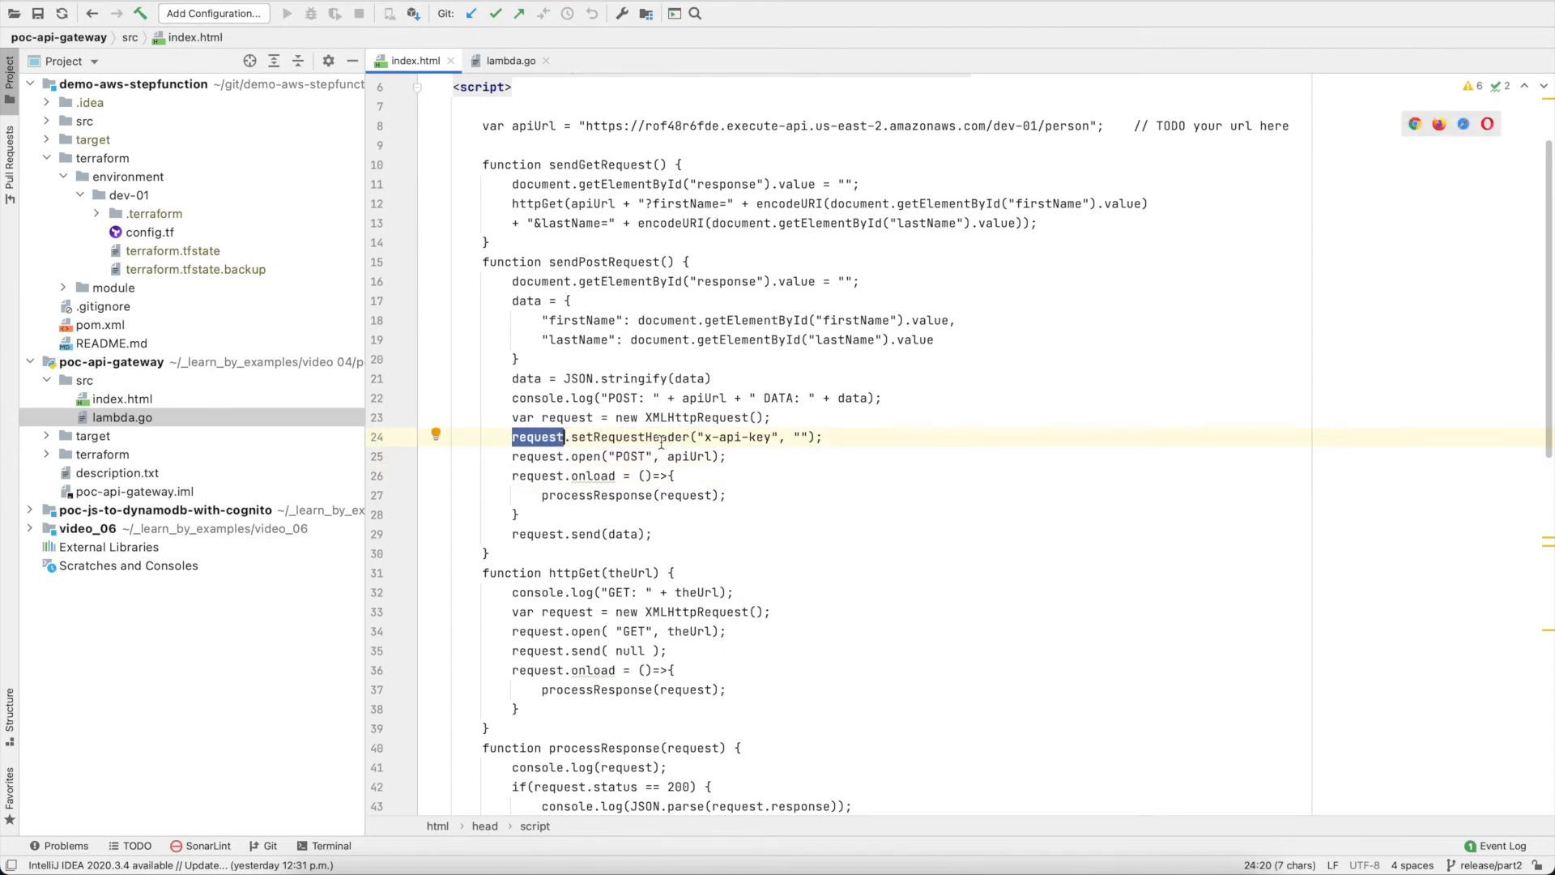
pyautogui.doubleClick(660, 437)
pyautogui.moveTo(703, 437); pyautogui.dragTo(772, 442)
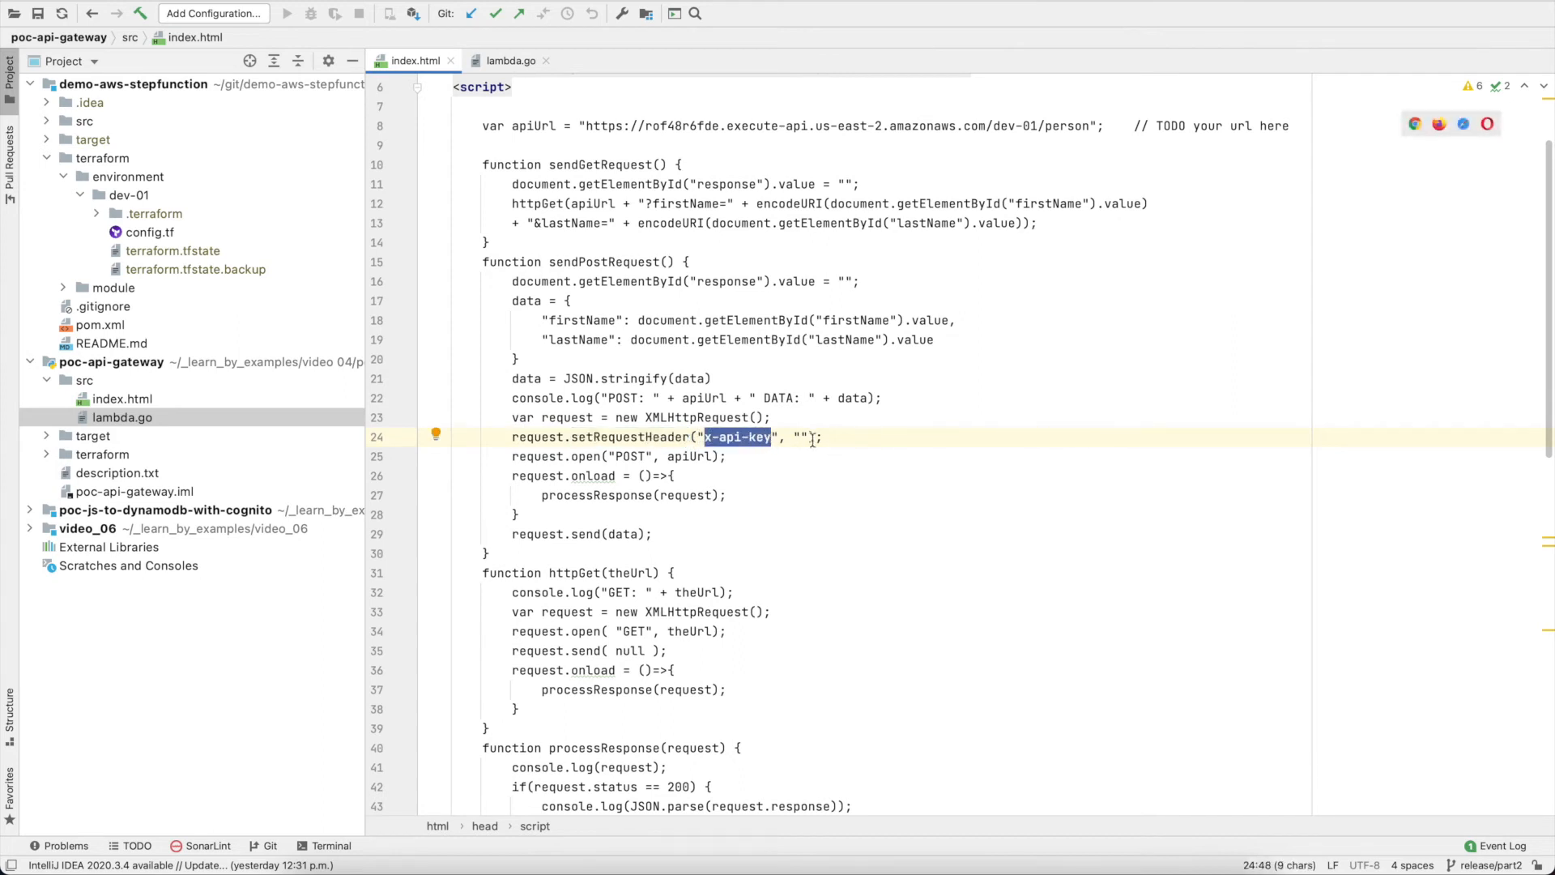
# - Copy the customer1 API key from the API Gateway console and paste it as the empty x-api-key header value in index.html
pyautogui.click(801, 437)
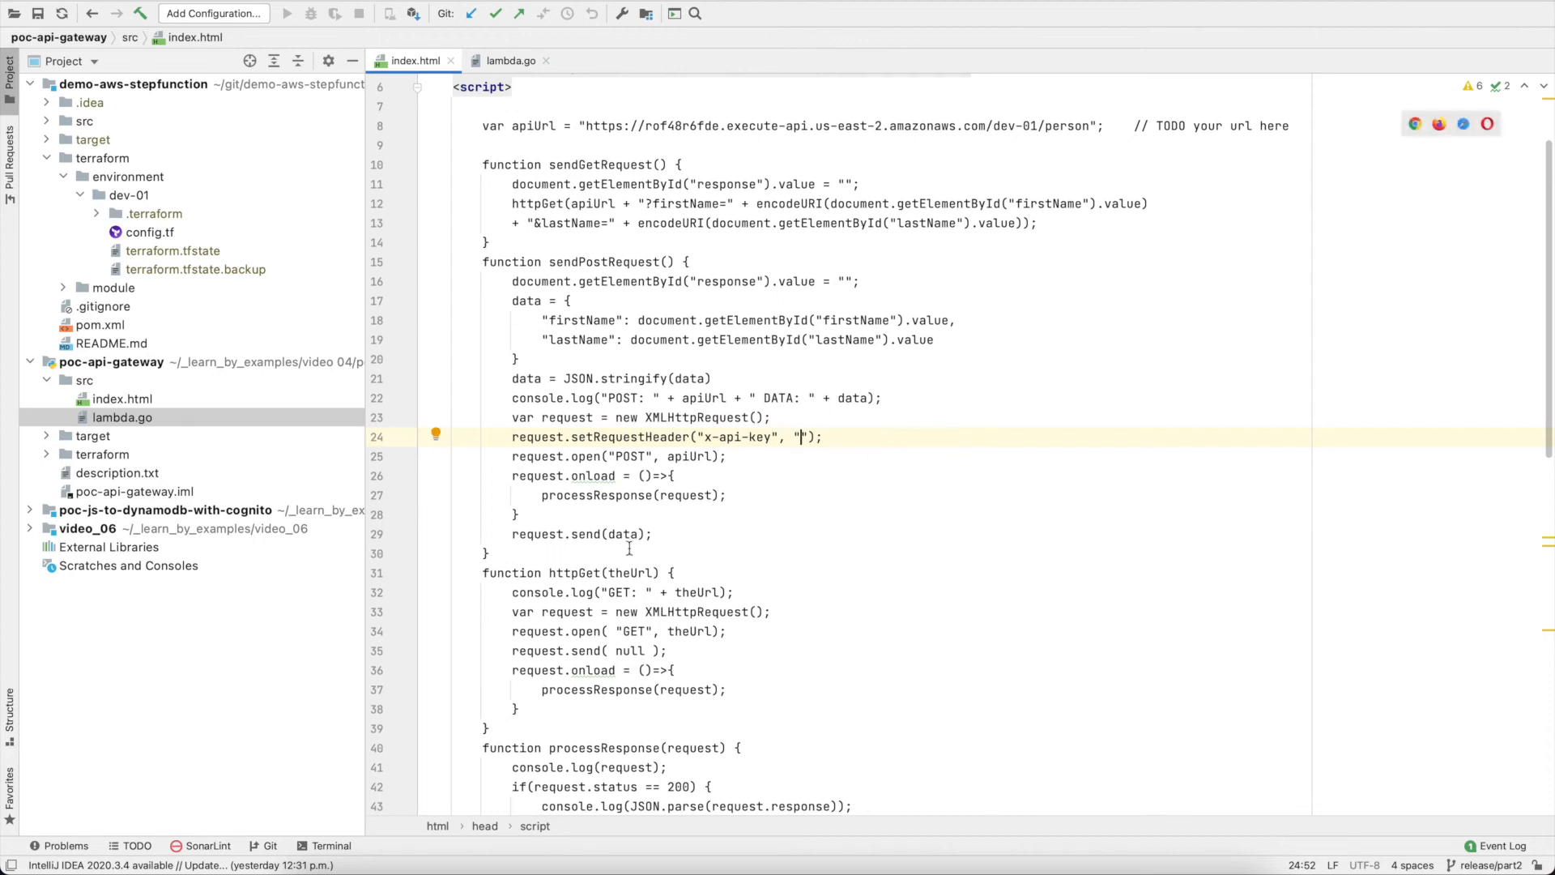
pyautogui.press('super+Tab')
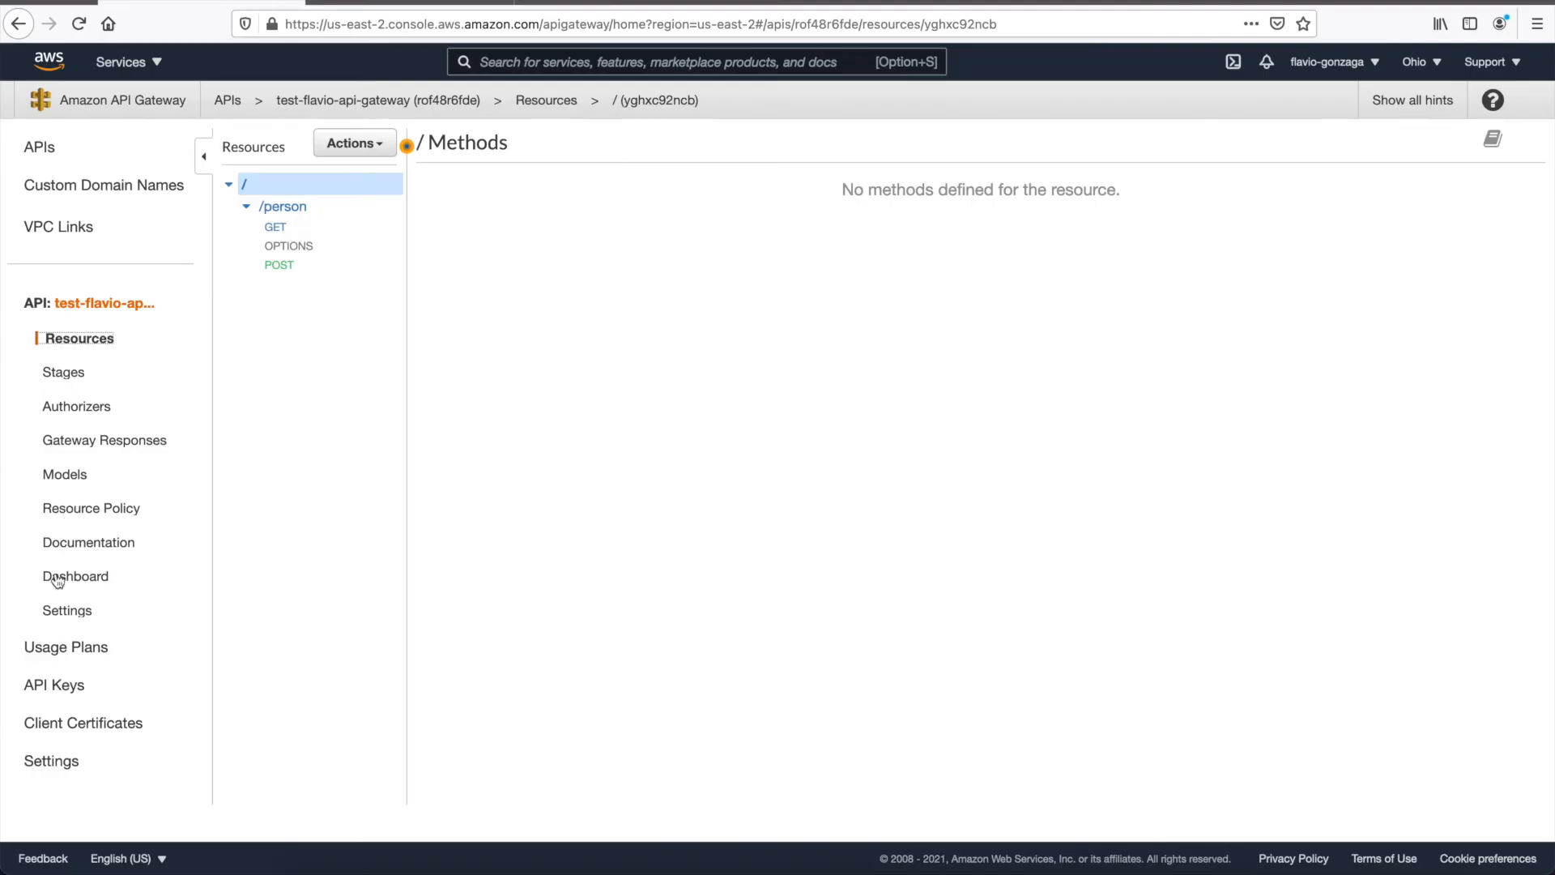
pyautogui.click(72, 685)
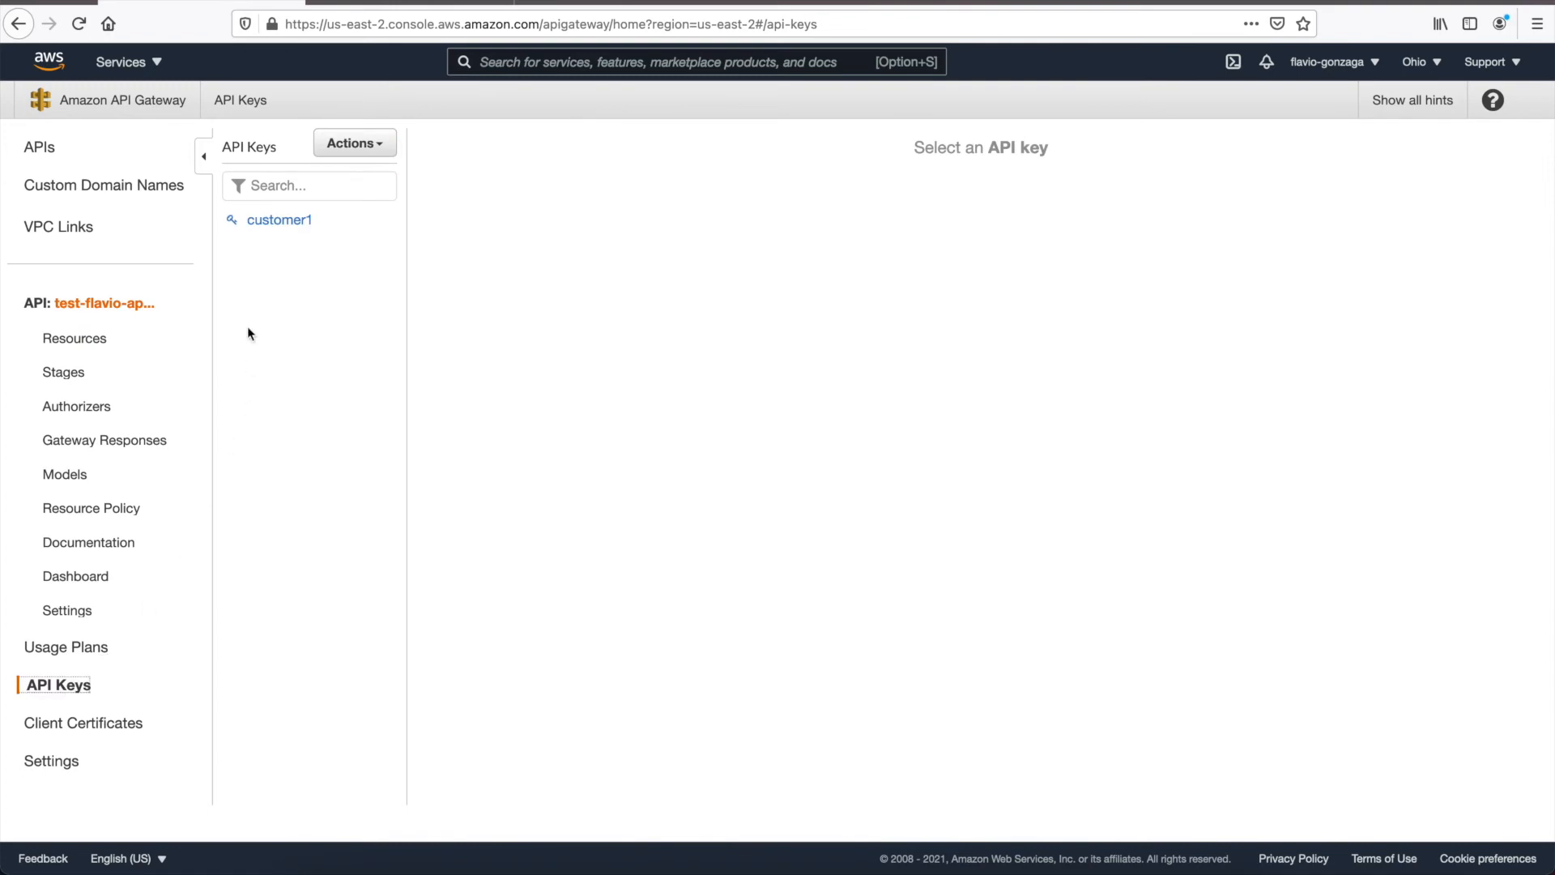
pyautogui.click(280, 221)
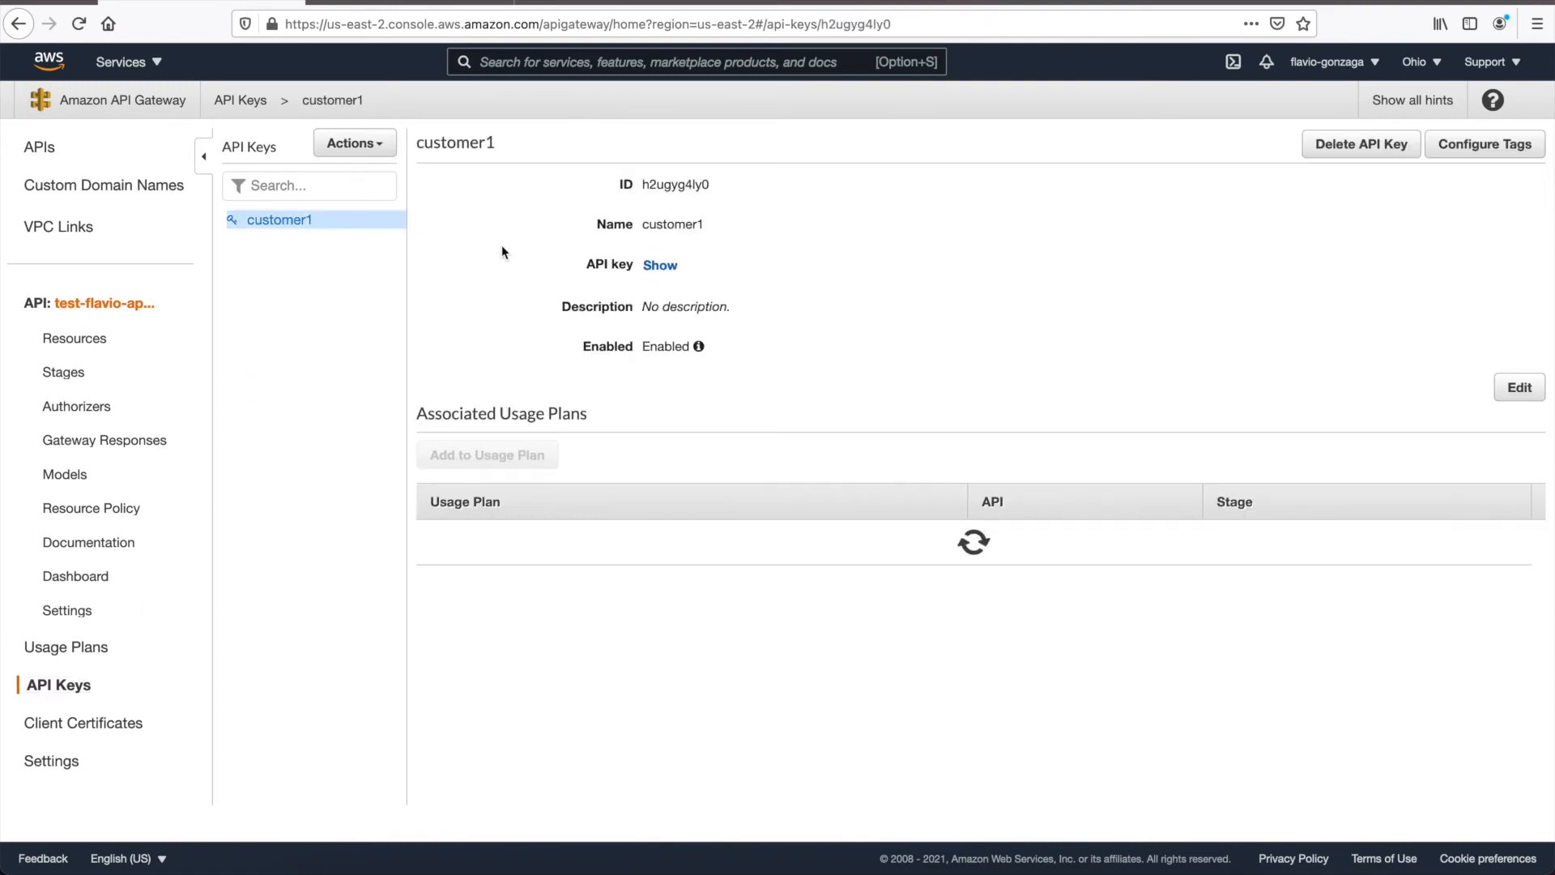
pyautogui.click(660, 266)
pyautogui.doubleClick(743, 261)
pyautogui.press('super+c')
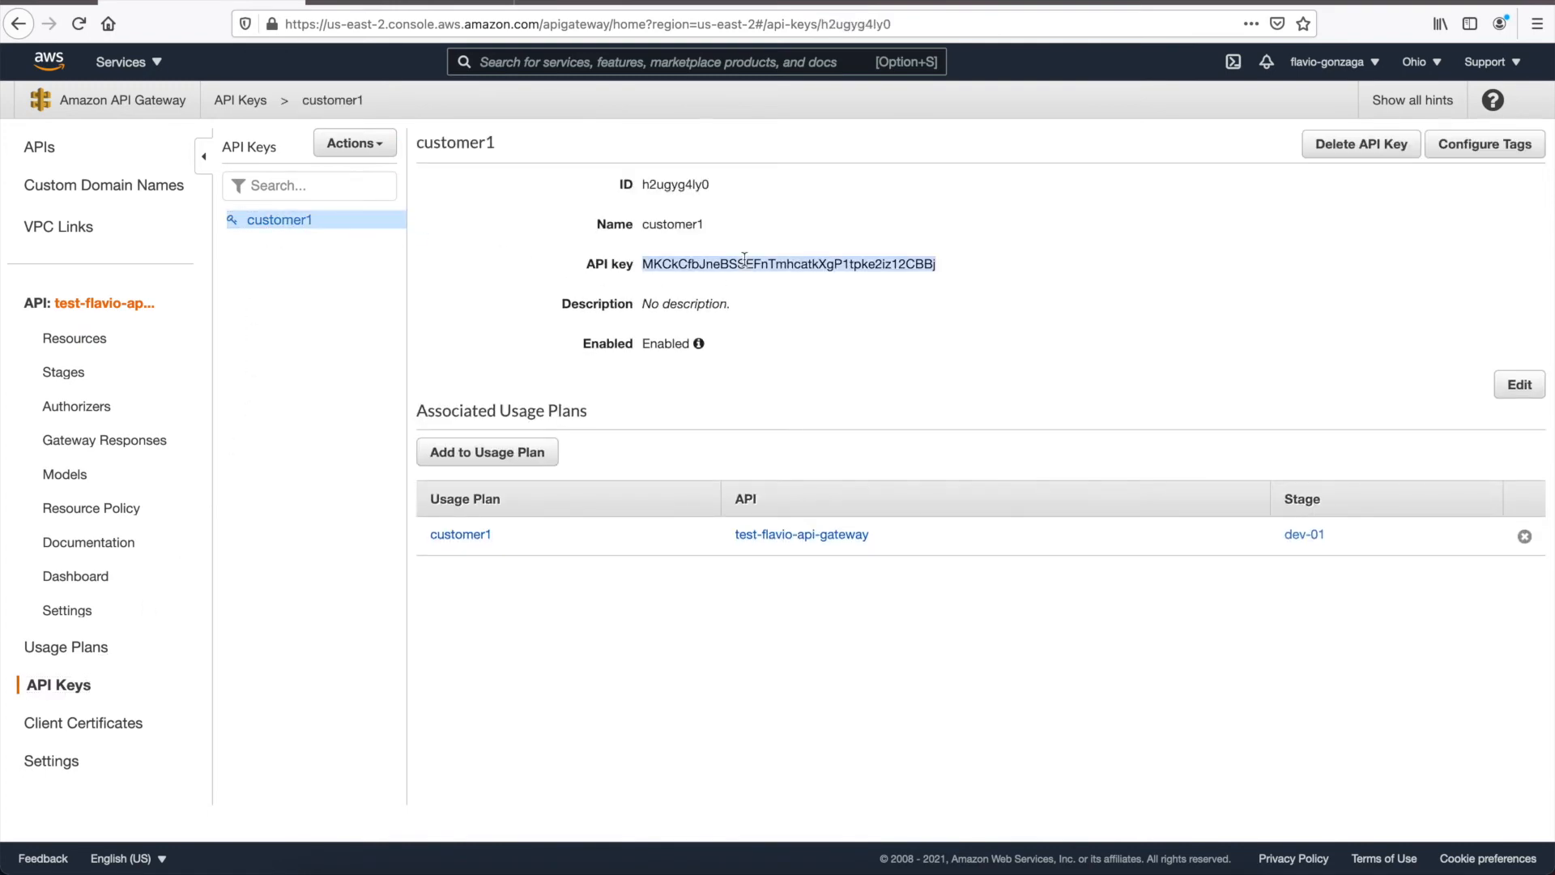
pyautogui.press('super+Tab')
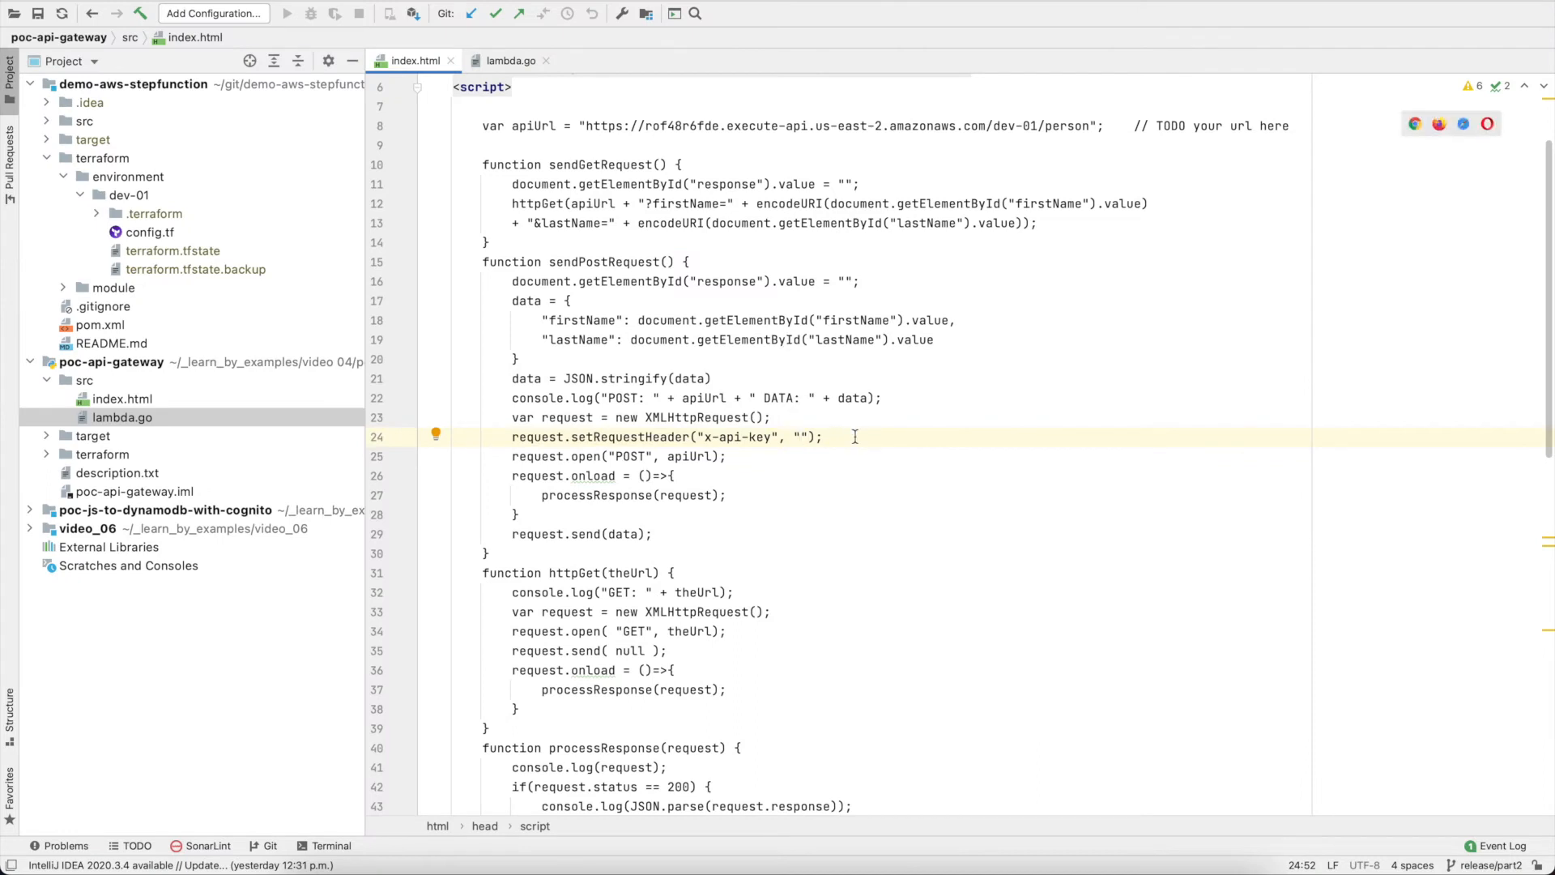
pyautogui.press('super+v')
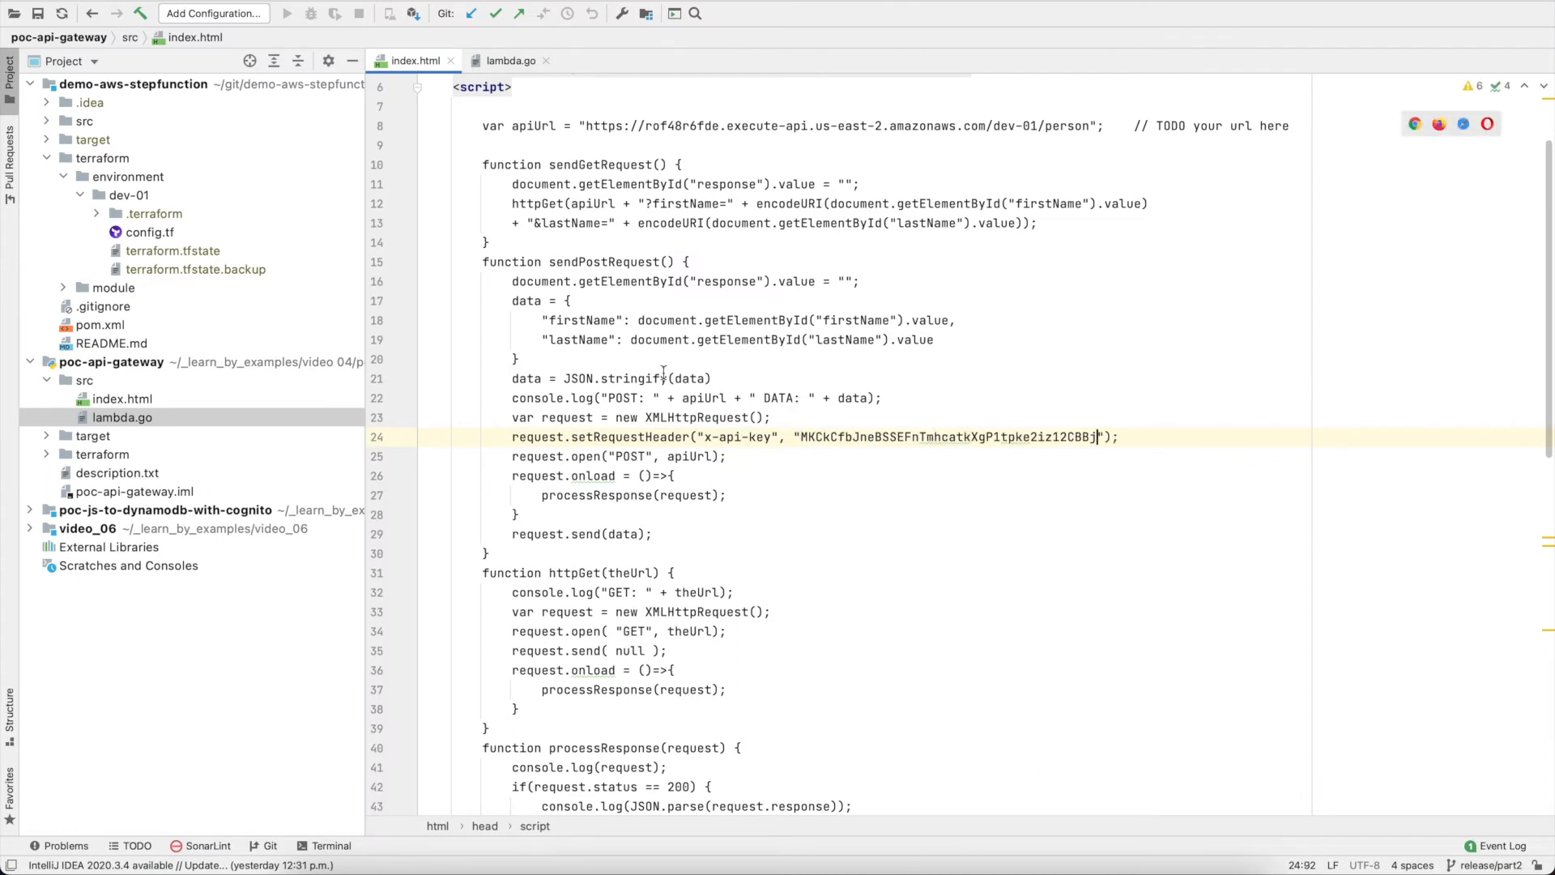
# - Switch to the browser, reload the index.html test page, and try to send a POST request for Jon Smith with the API key header
pyautogui.doubleClick(599, 263)
pyautogui.doubleClick(600, 164)
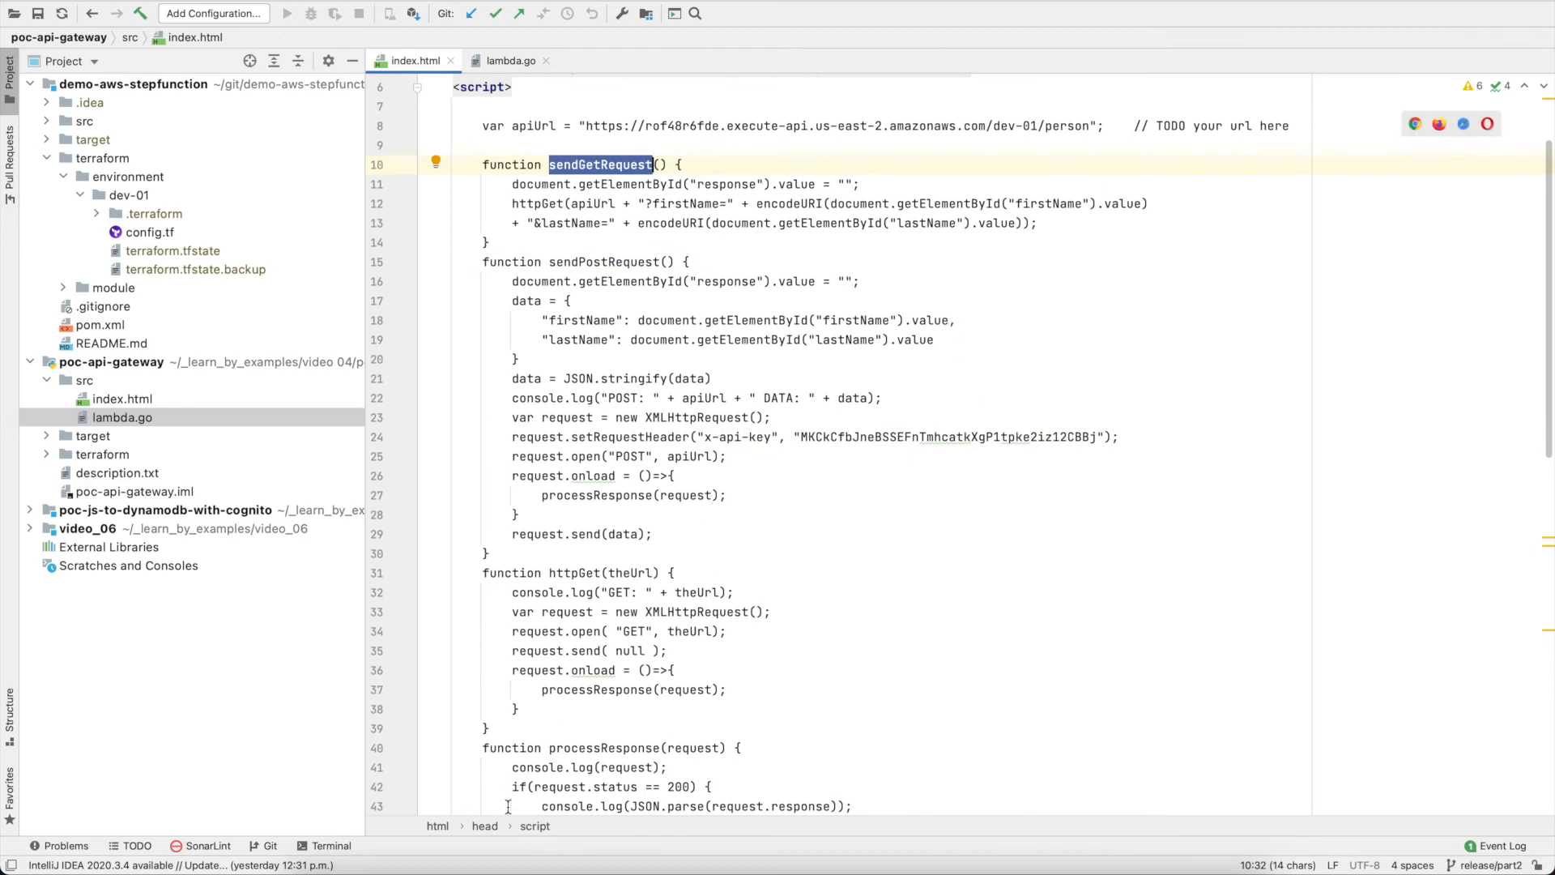
pyautogui.press('super+Tab')
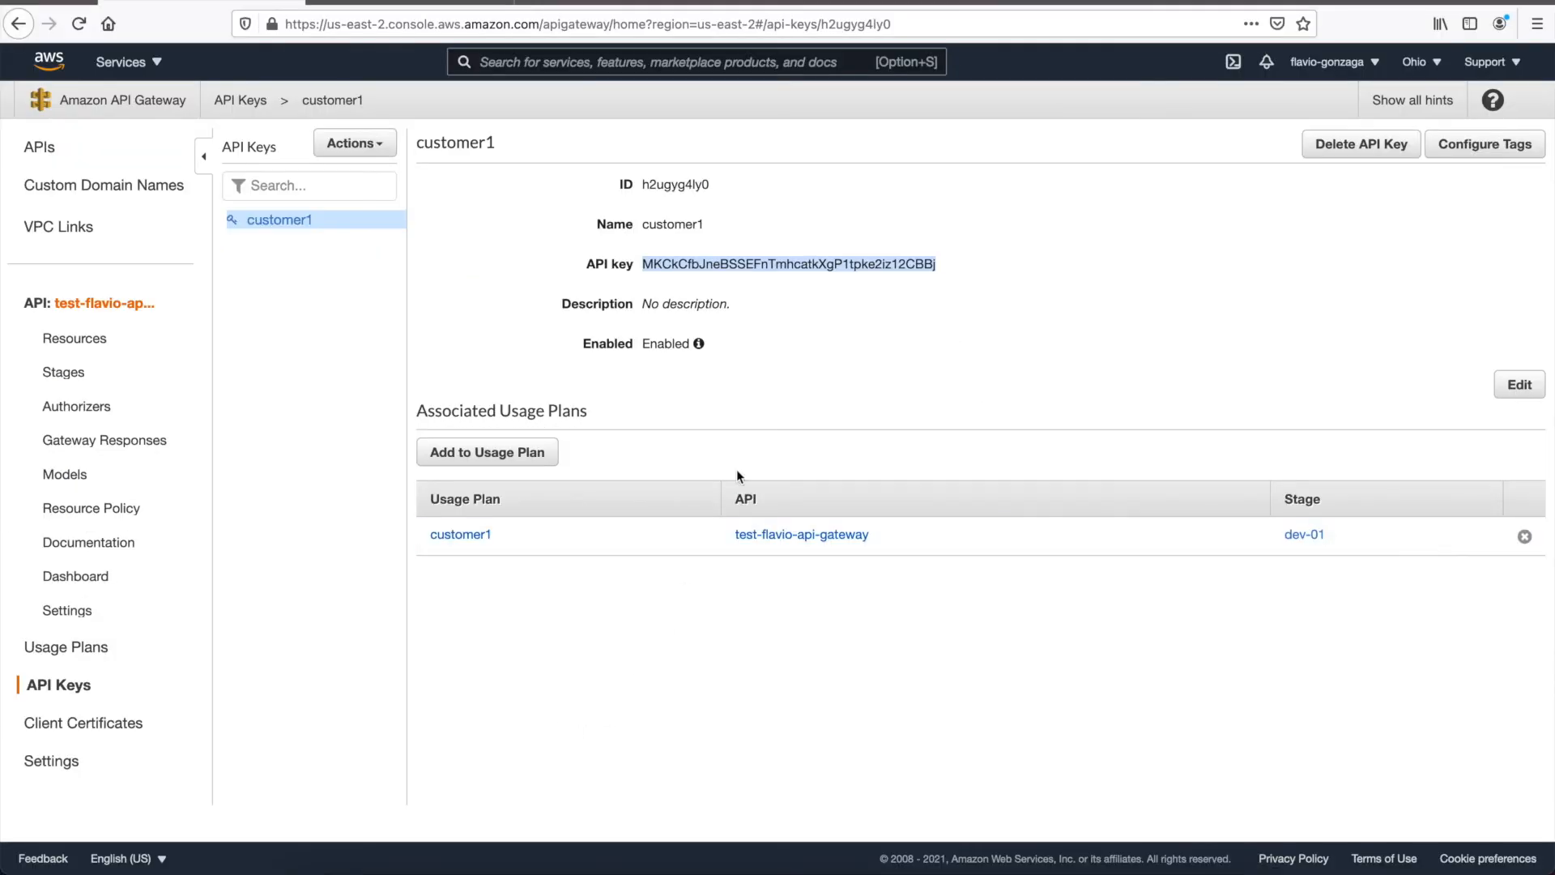
pyautogui.click(394, 5)
pyautogui.press('super+r')
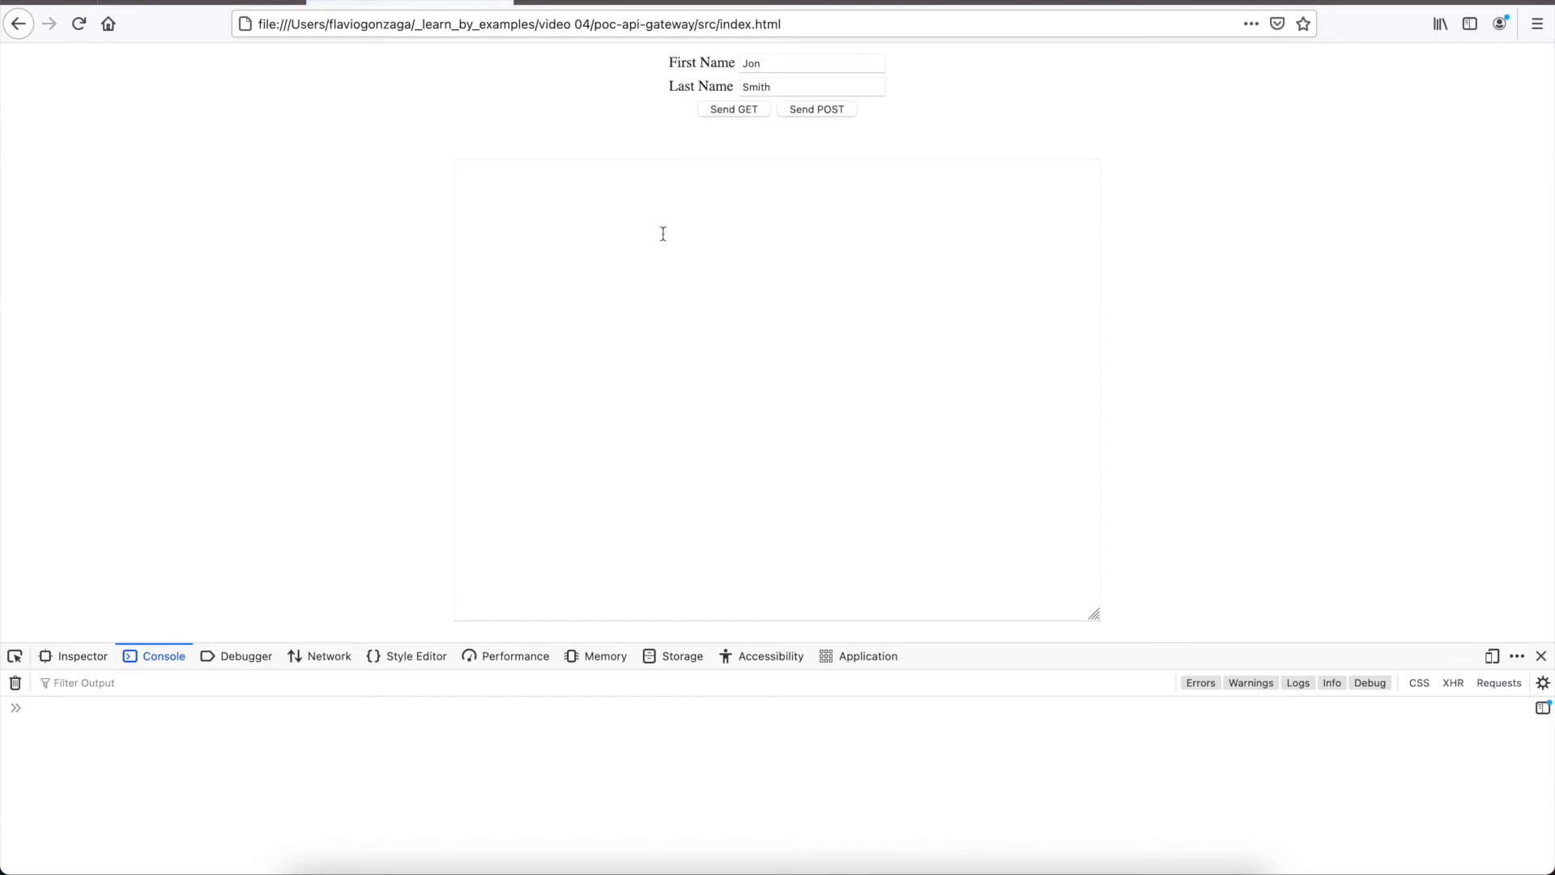
pyautogui.click(825, 111)
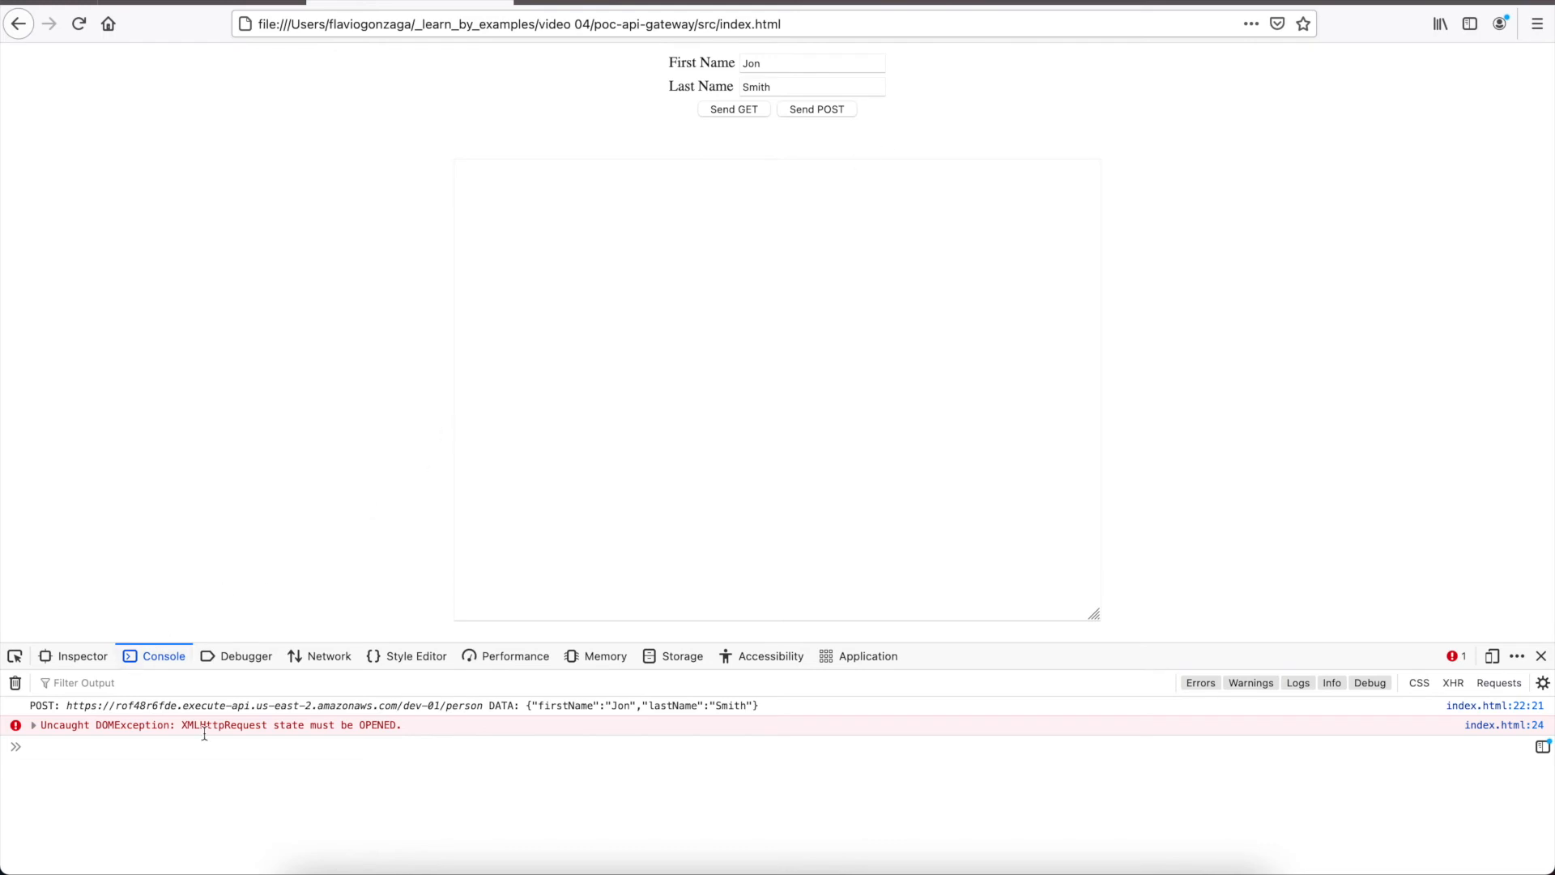
# - Switch to IntelliJ IDEA and move the request.setRequestHeader line containing the x-api-key API key directly below request.open("POST", apiUrl) in sendPostRequest
pyautogui.press('super+Tab')
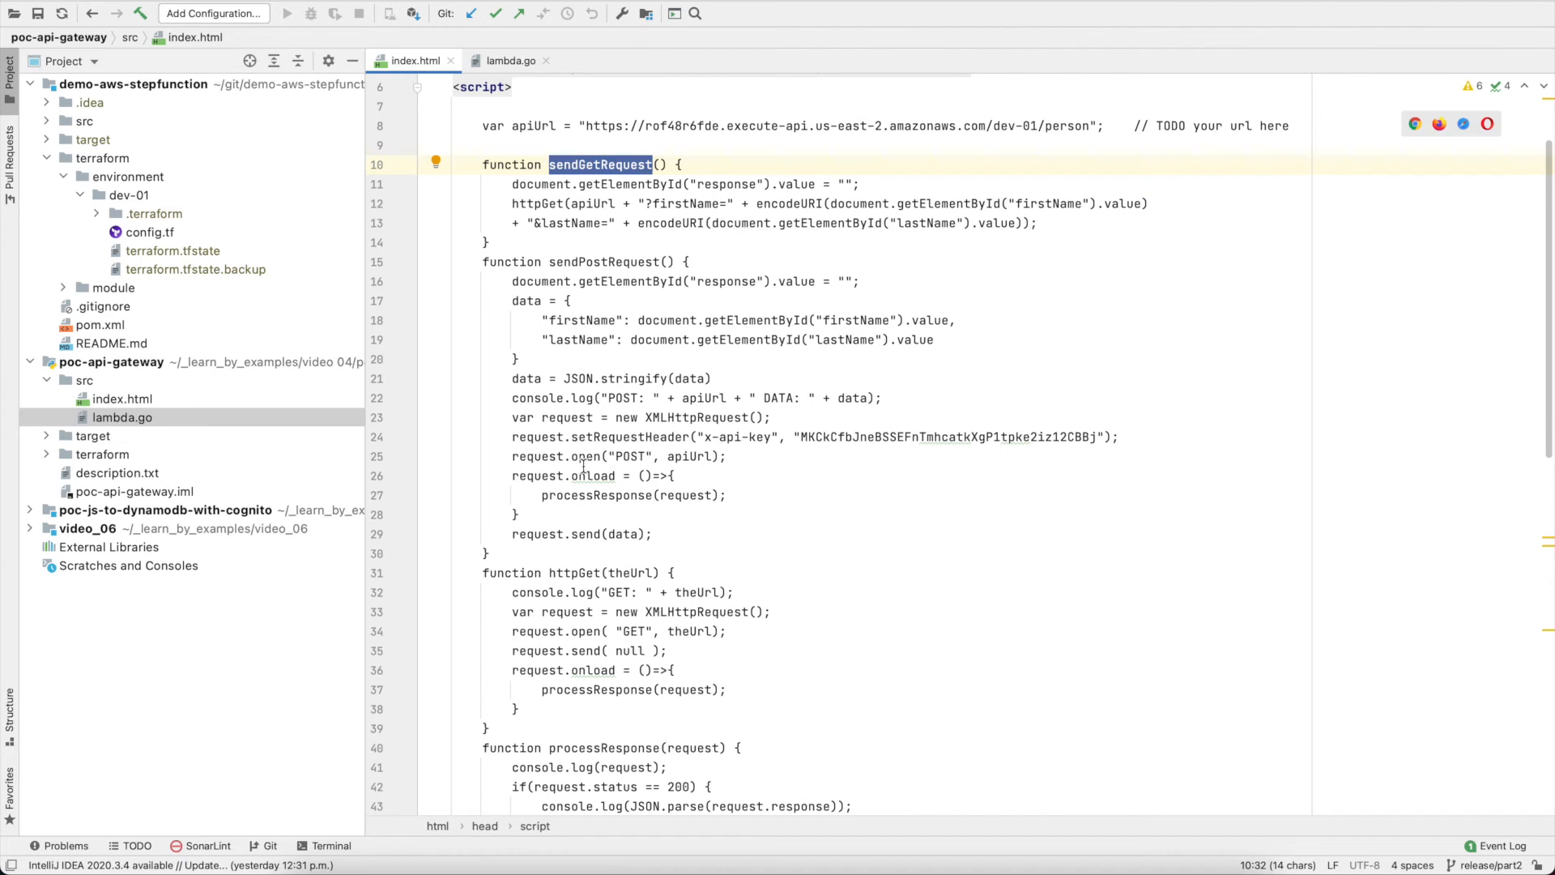
pyautogui.click(782, 420)
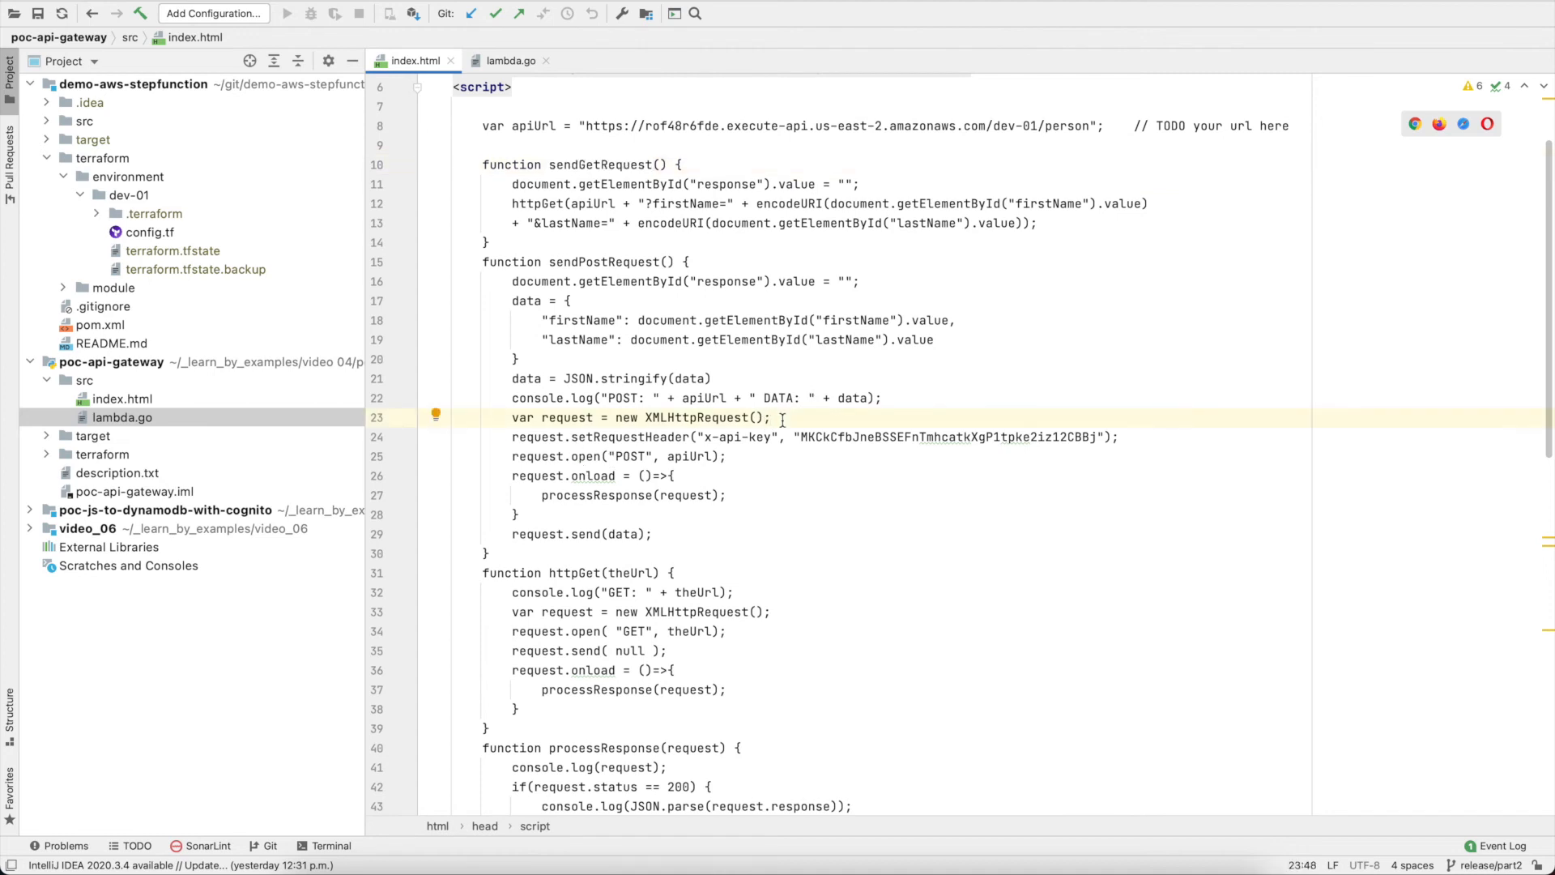
pyautogui.press('Right')
pyautogui.hotkey('shift', 'Down')
pyautogui.hotkey('ctrl', 'c')
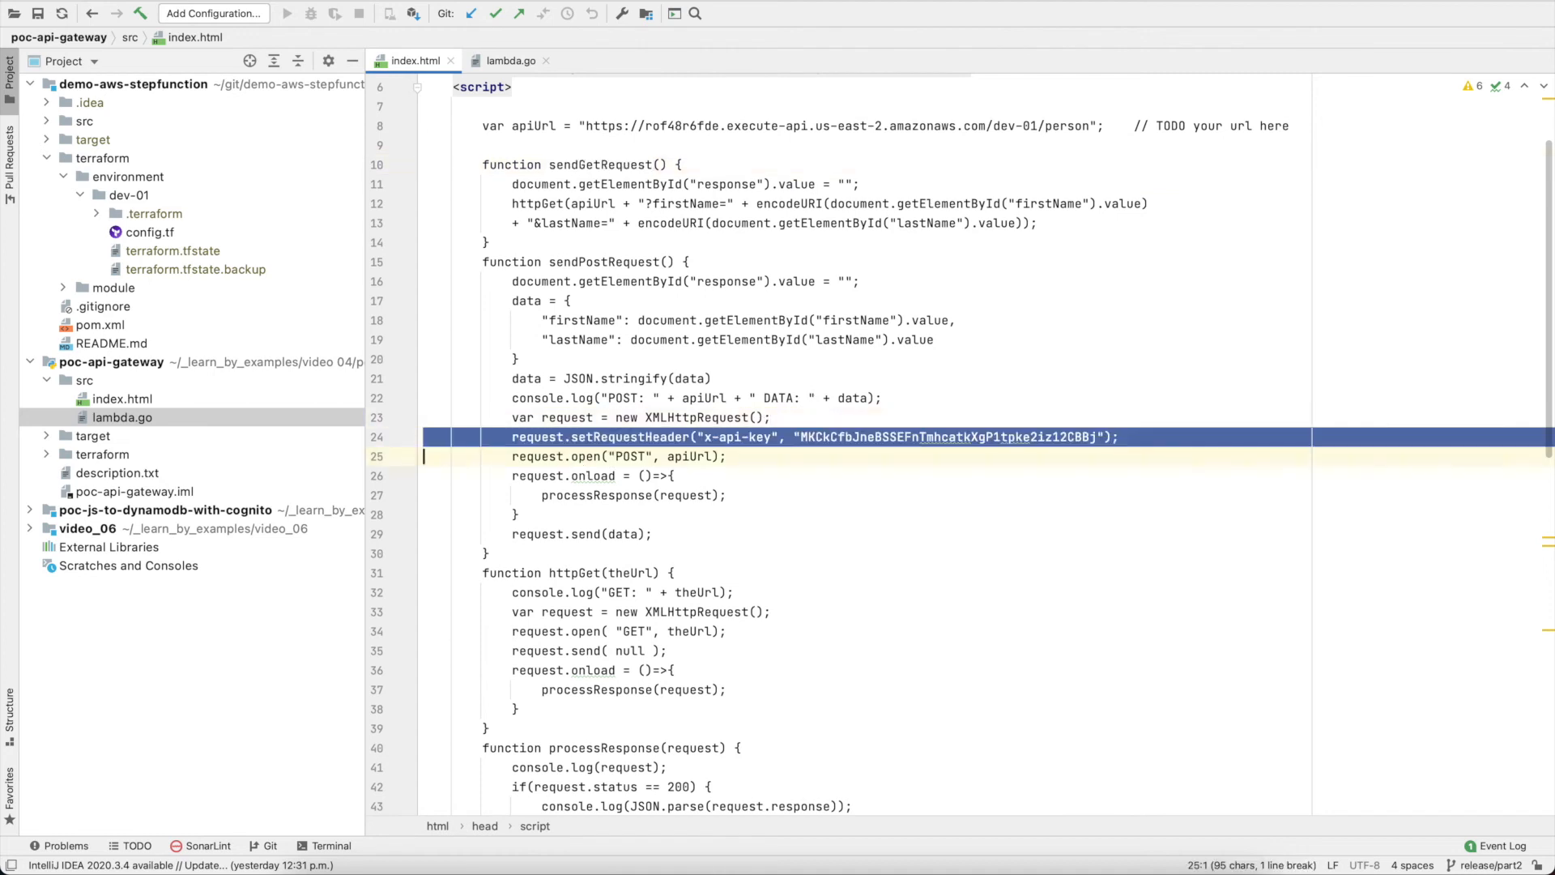
pyautogui.press('BackSpace')
pyautogui.press('Down')
pyautogui.hotkey('ctrl', 'v')
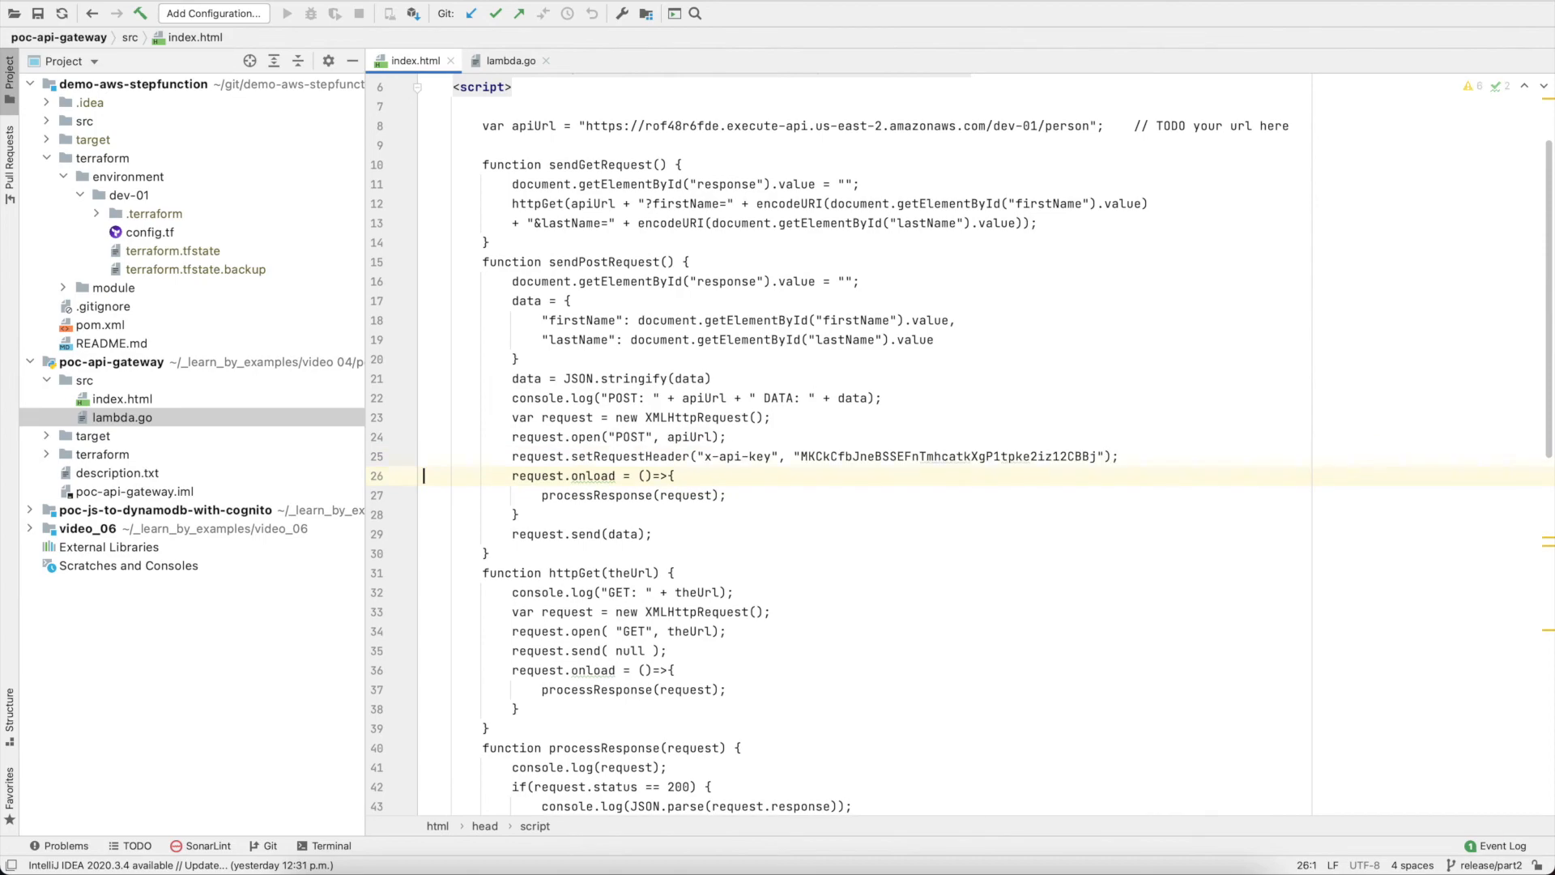
# - Switch back to the browser, reload the test page, and send the POST request for Jon Smith again
pyautogui.press('super+Tab')
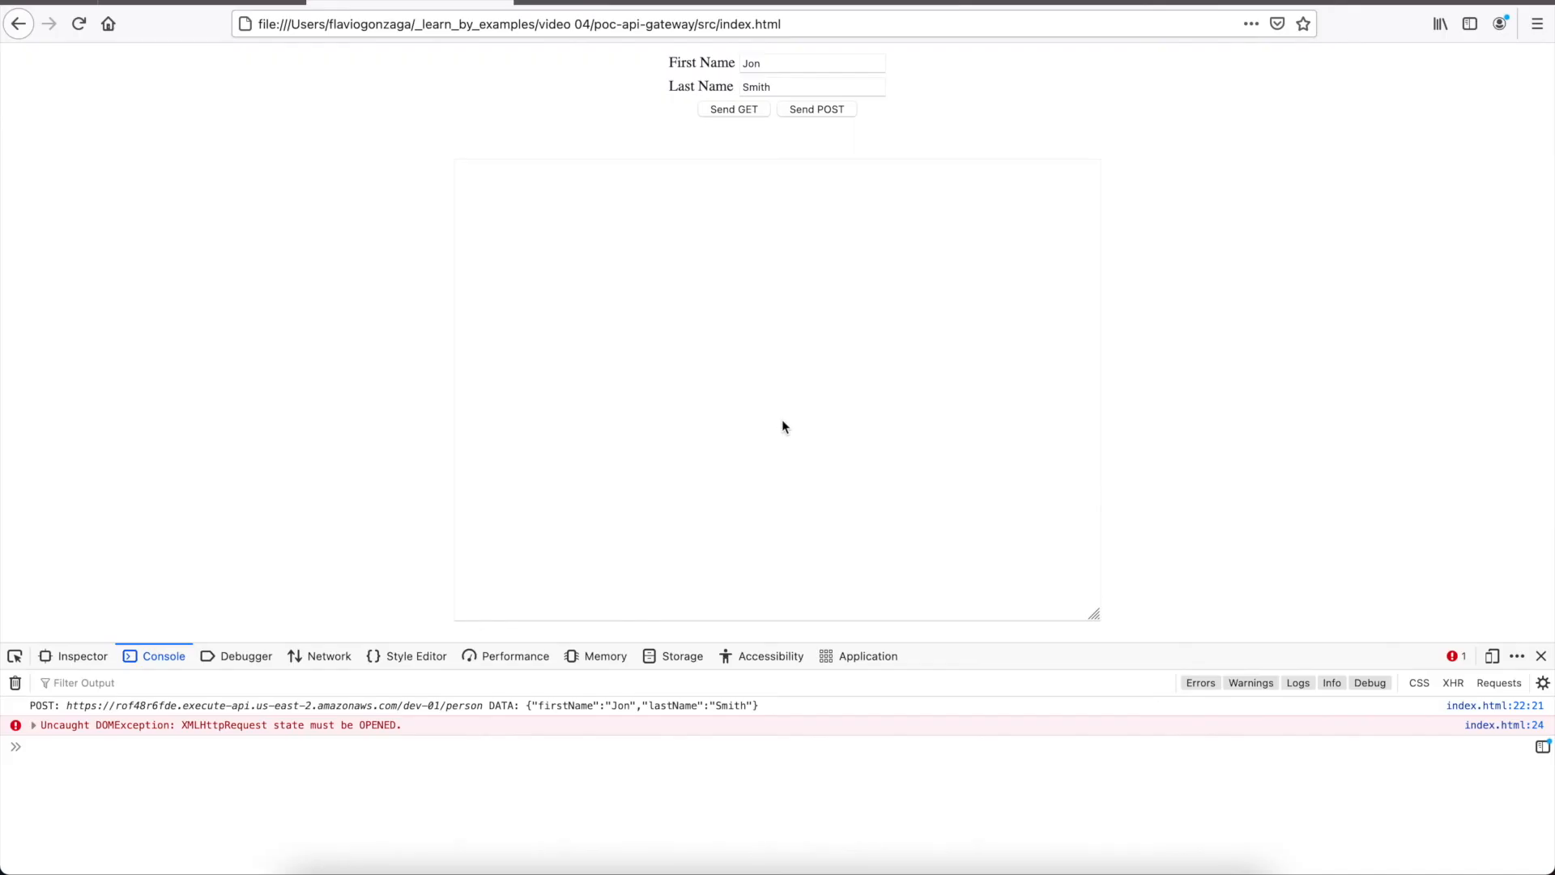
pyautogui.press('super+r')
pyautogui.click(823, 110)
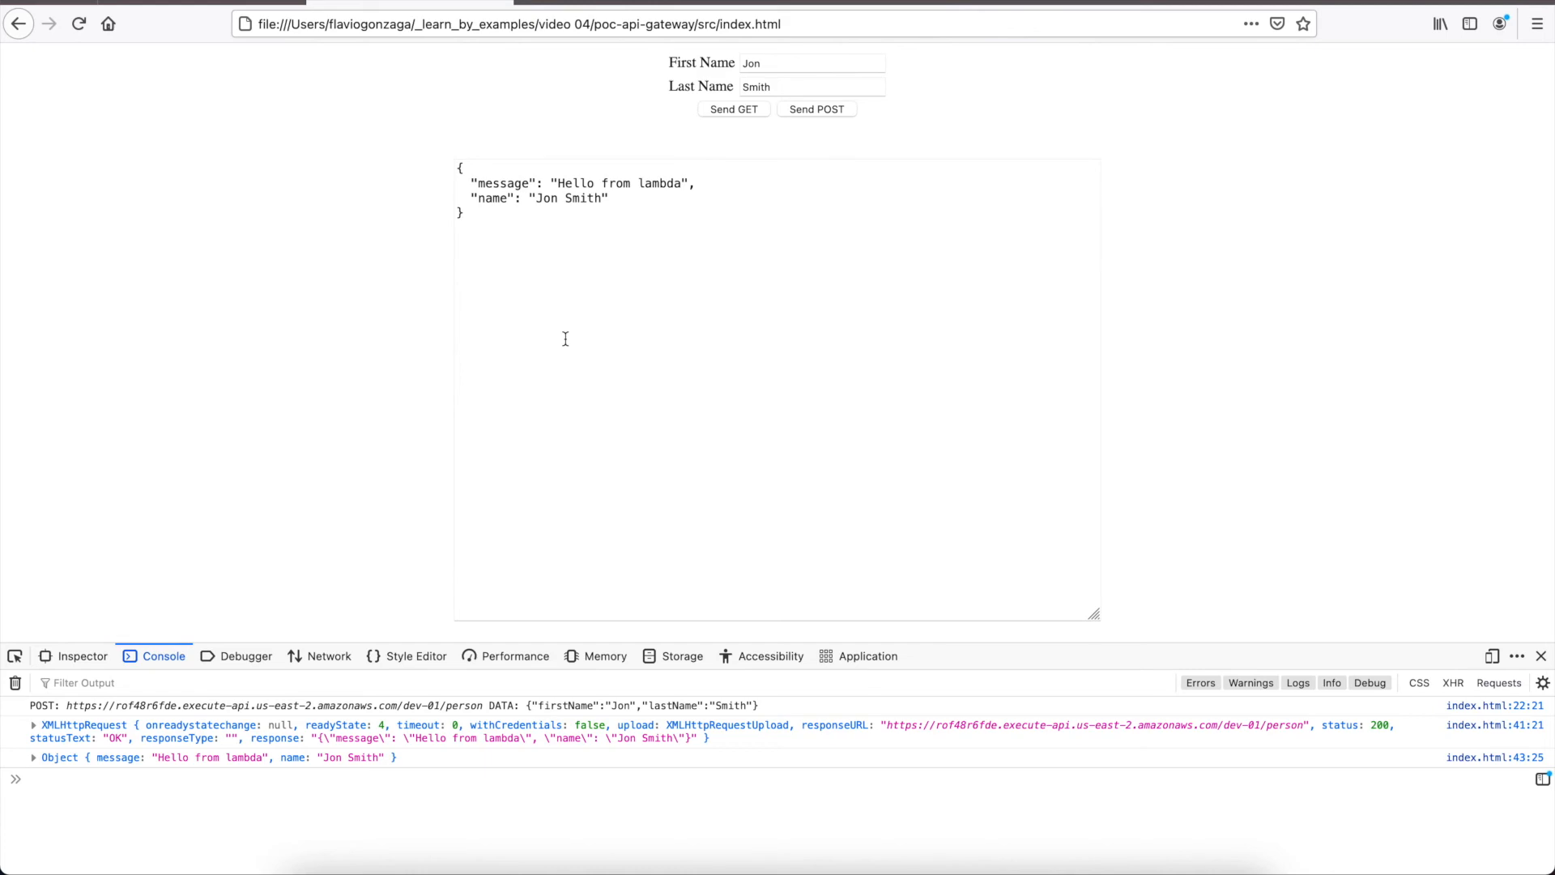
# - Review the x-api-key header name and its value in sendPostRequest in IntelliJ IDEA, and return to the browser's test page
pyautogui.press('super+Tab')
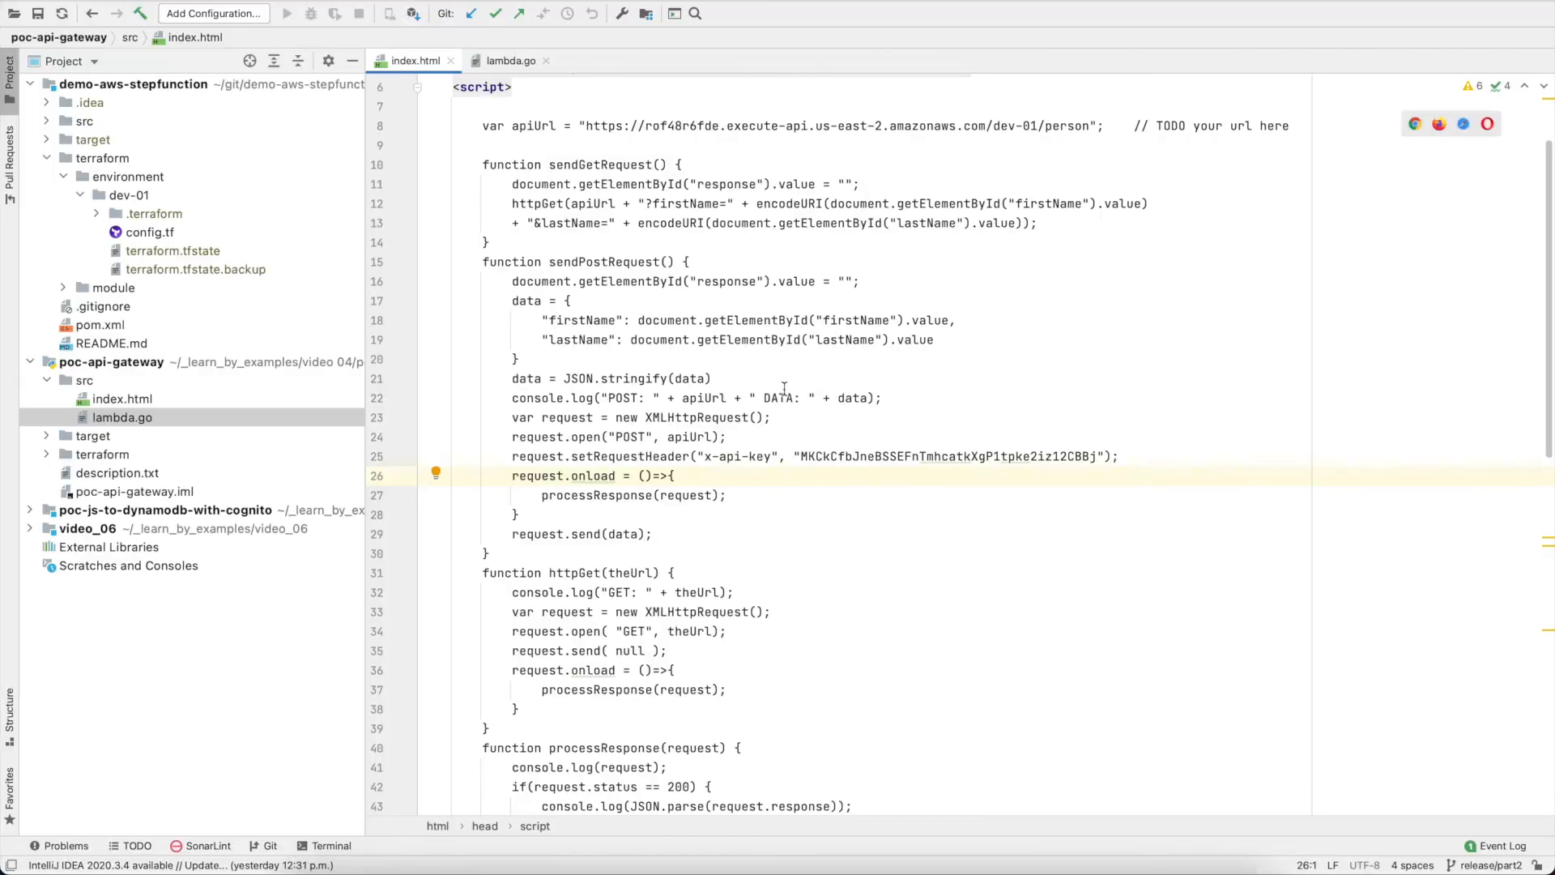
pyautogui.click(728, 456)
pyautogui.doubleClick(728, 456)
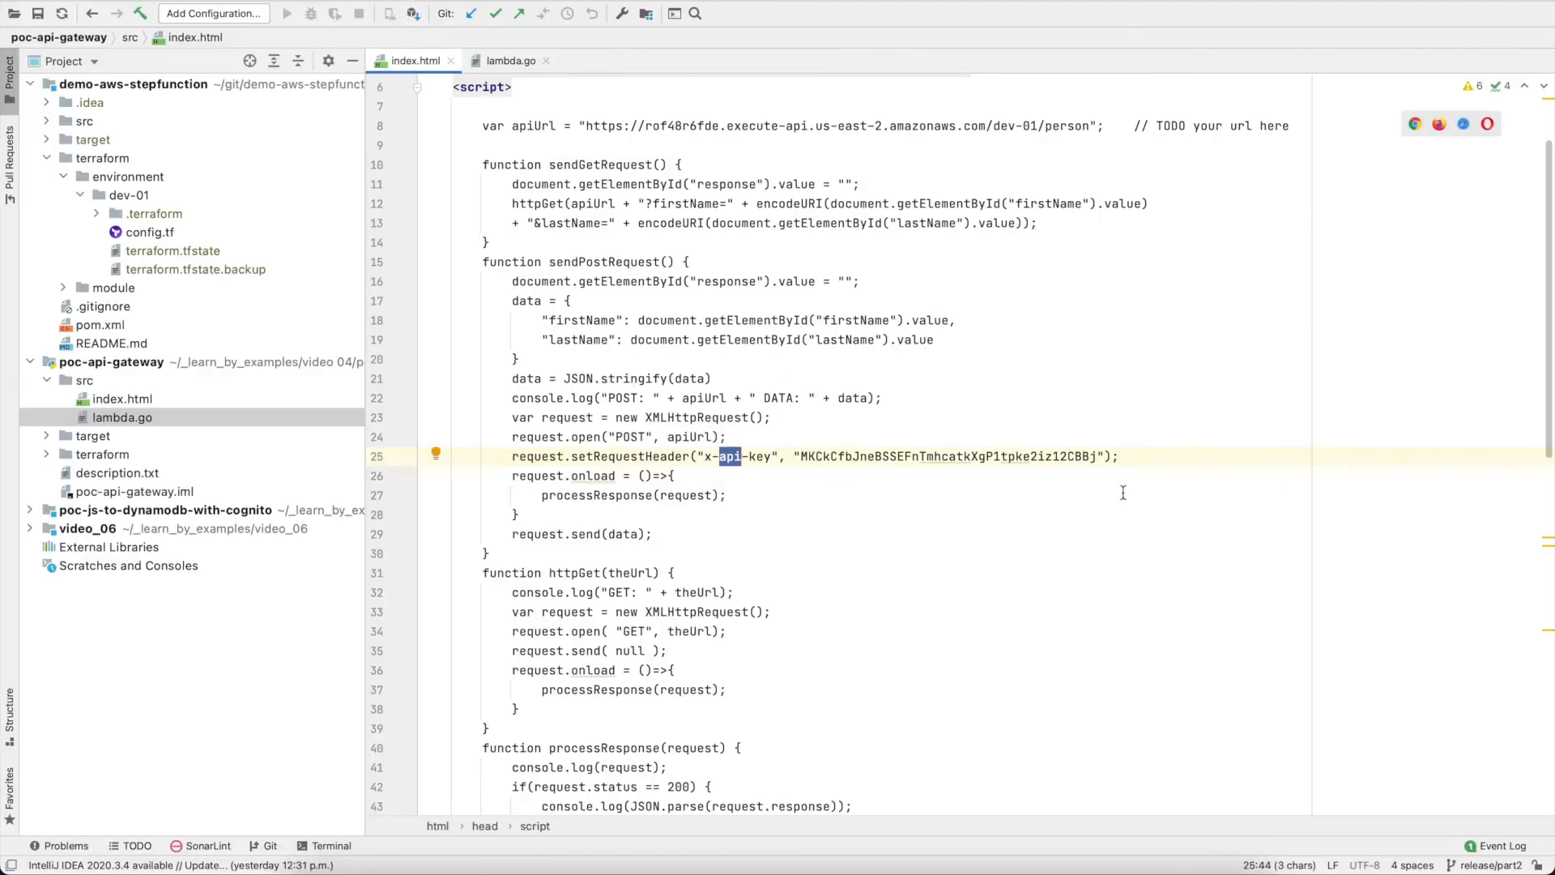
pyautogui.click(1138, 456)
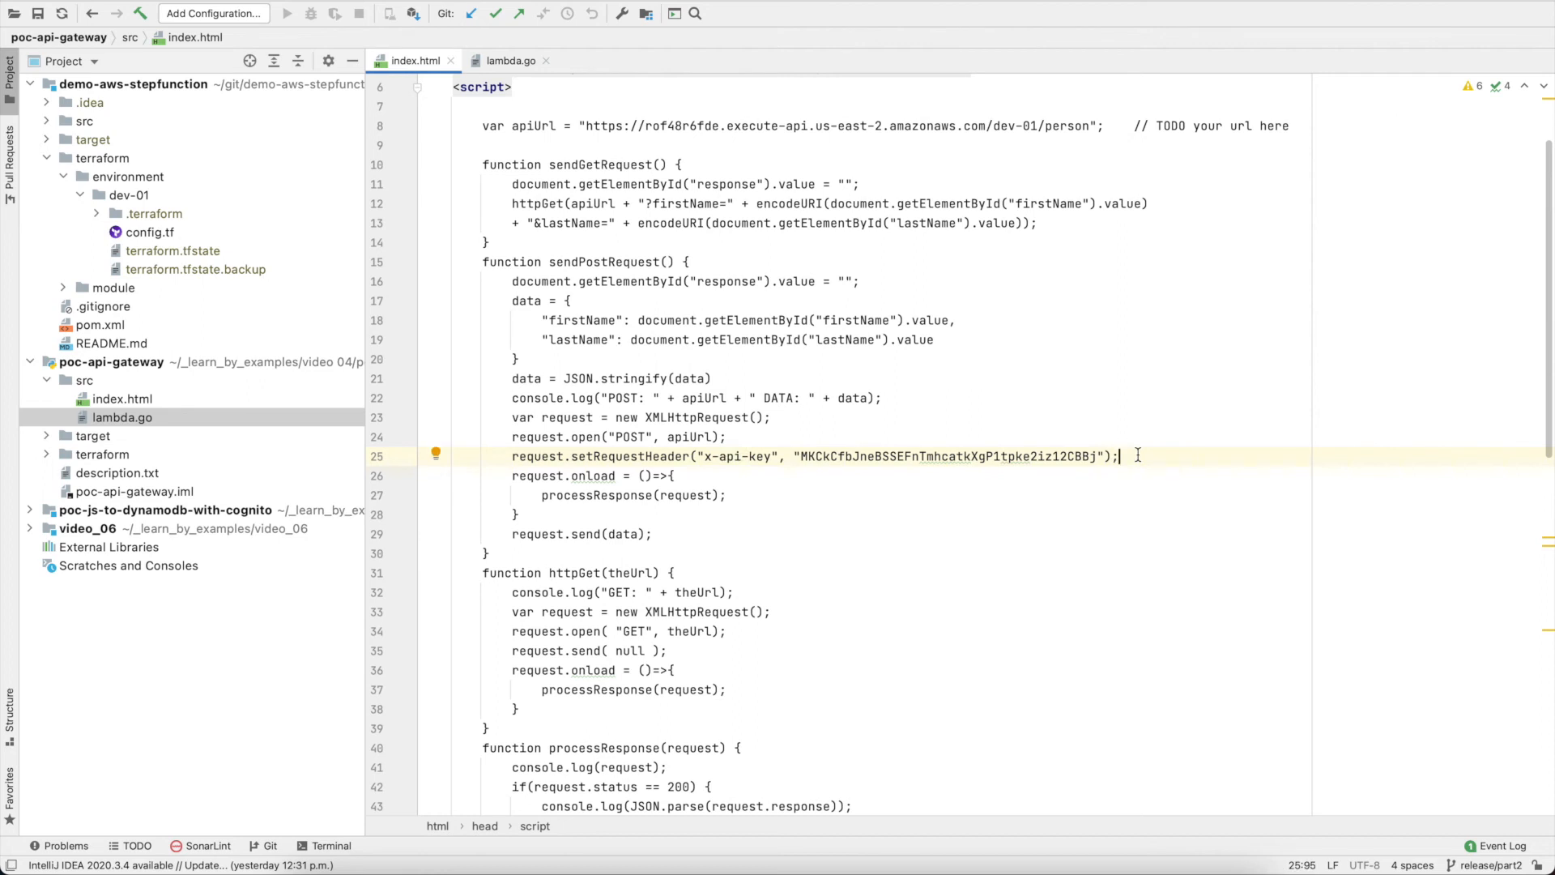
pyautogui.doubleClick(996, 456)
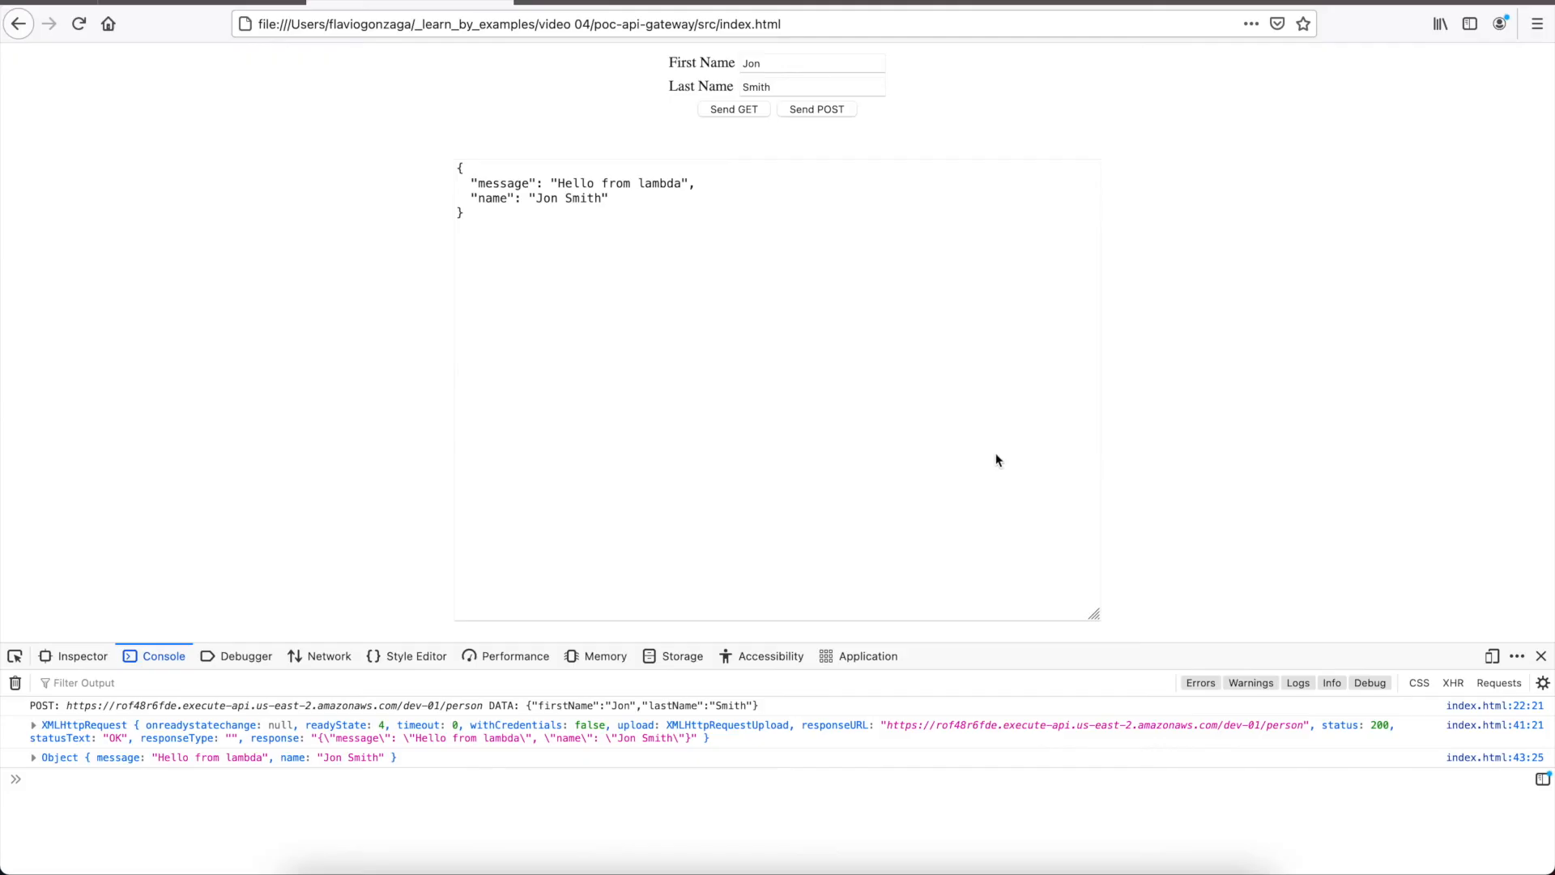
# - Review the customer1 usage plan's details in the API Gateway console, and open the resources of test-flavio-api-gateway
pyautogui.click(193, 3)
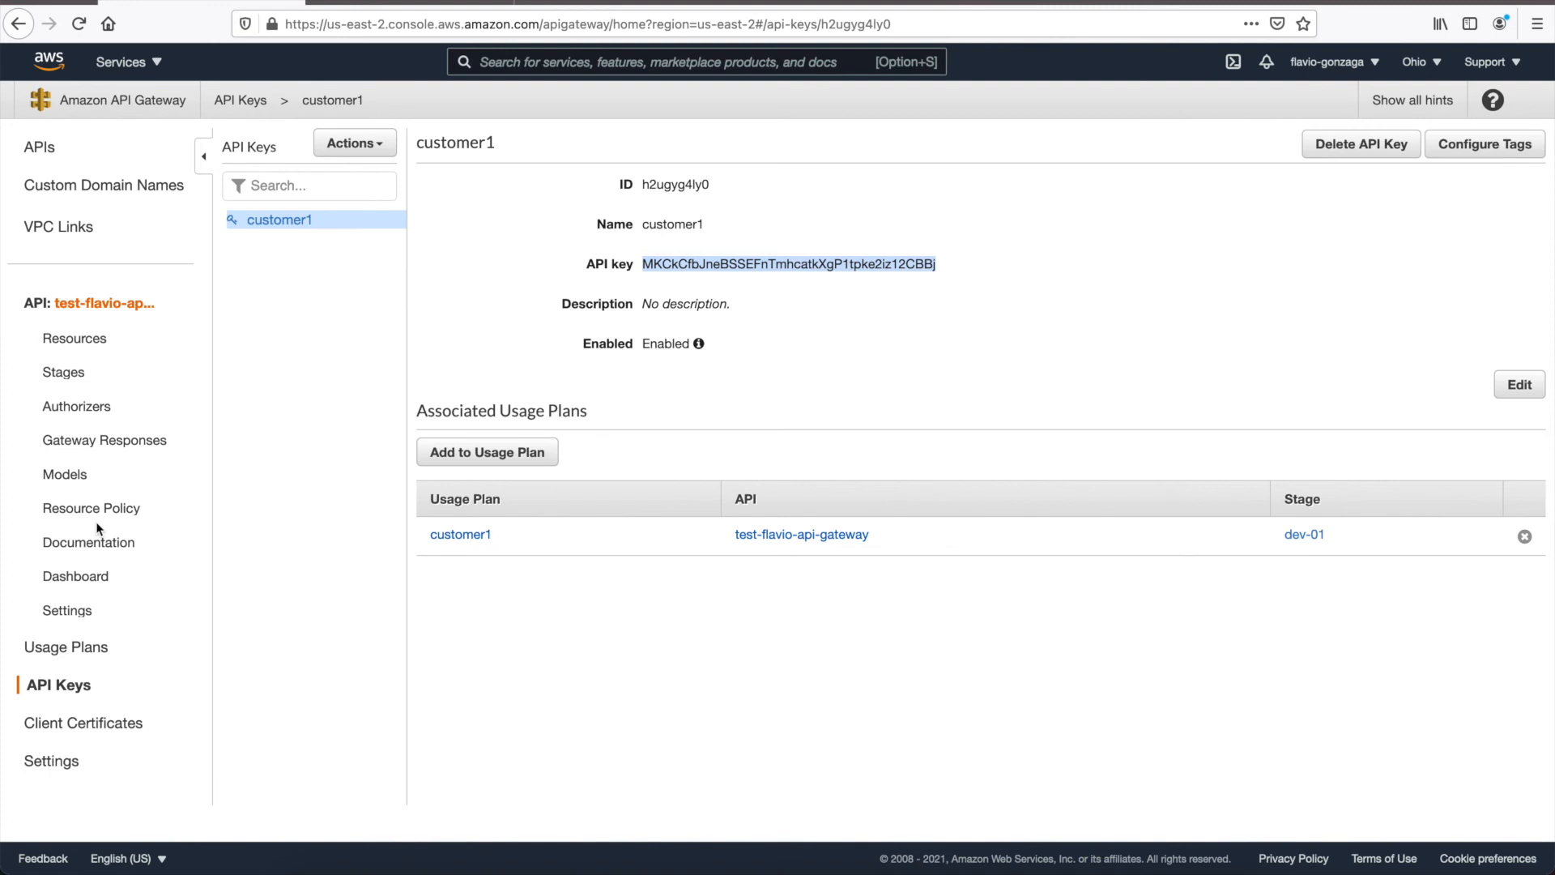
pyautogui.click(81, 648)
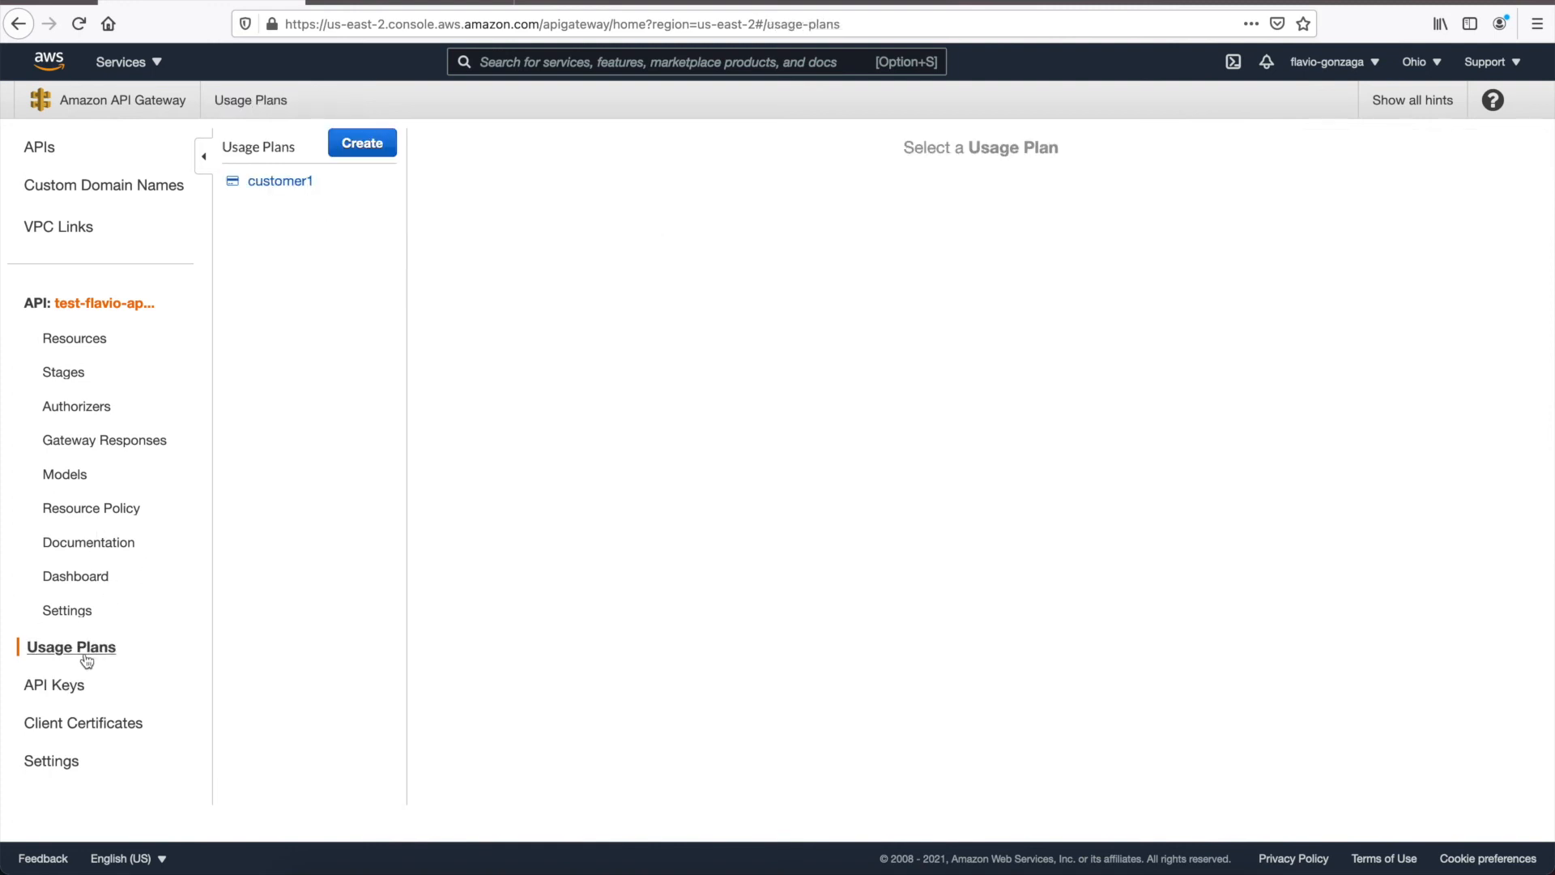
pyautogui.click(284, 183)
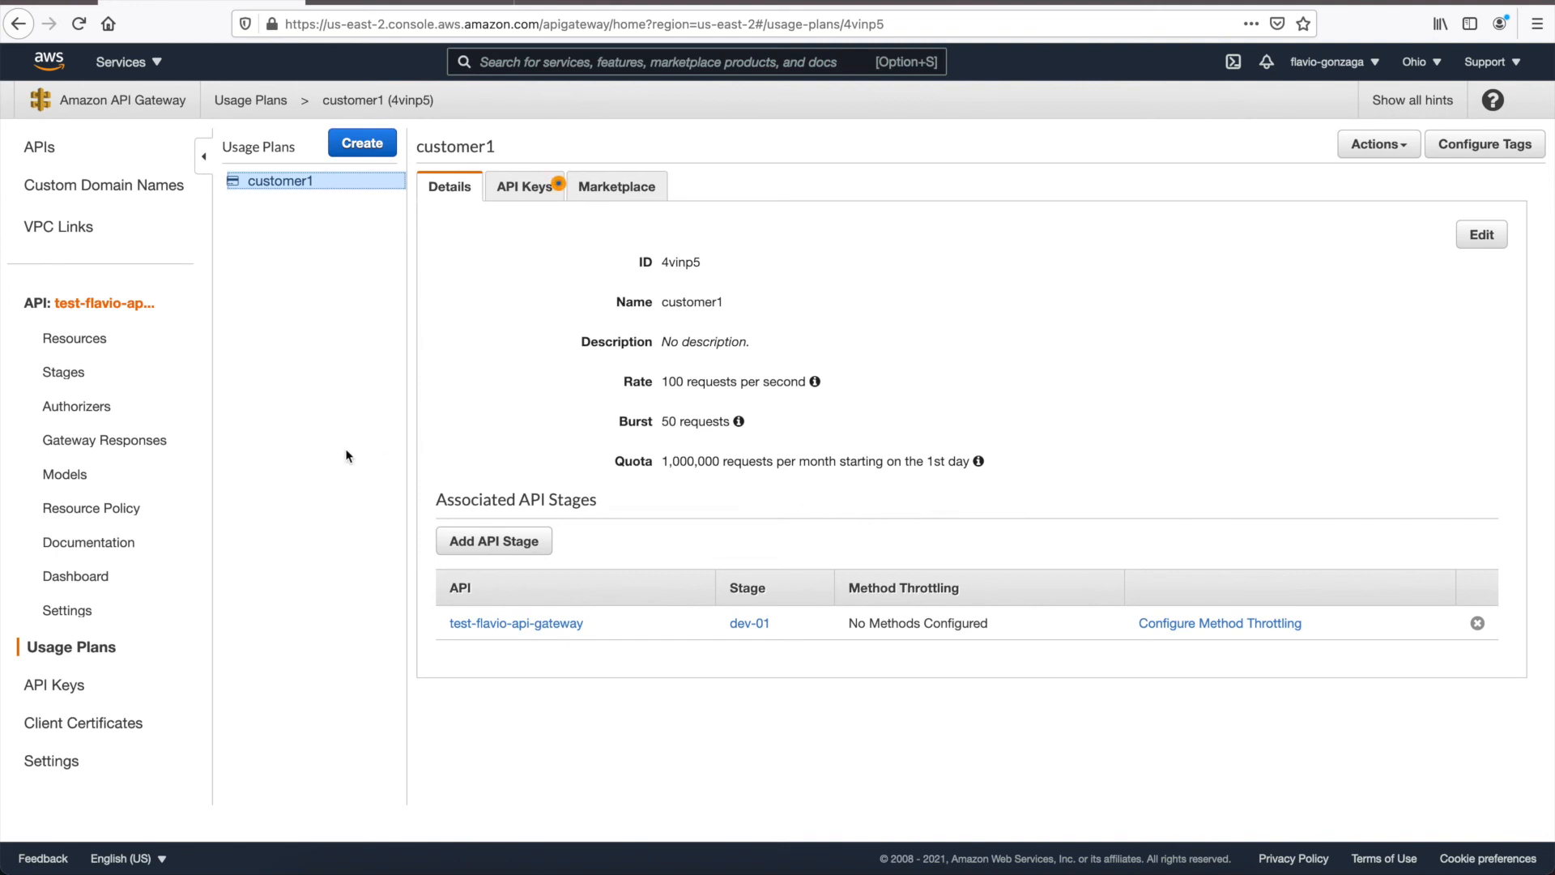
pyautogui.click(74, 377)
pyautogui.click(84, 344)
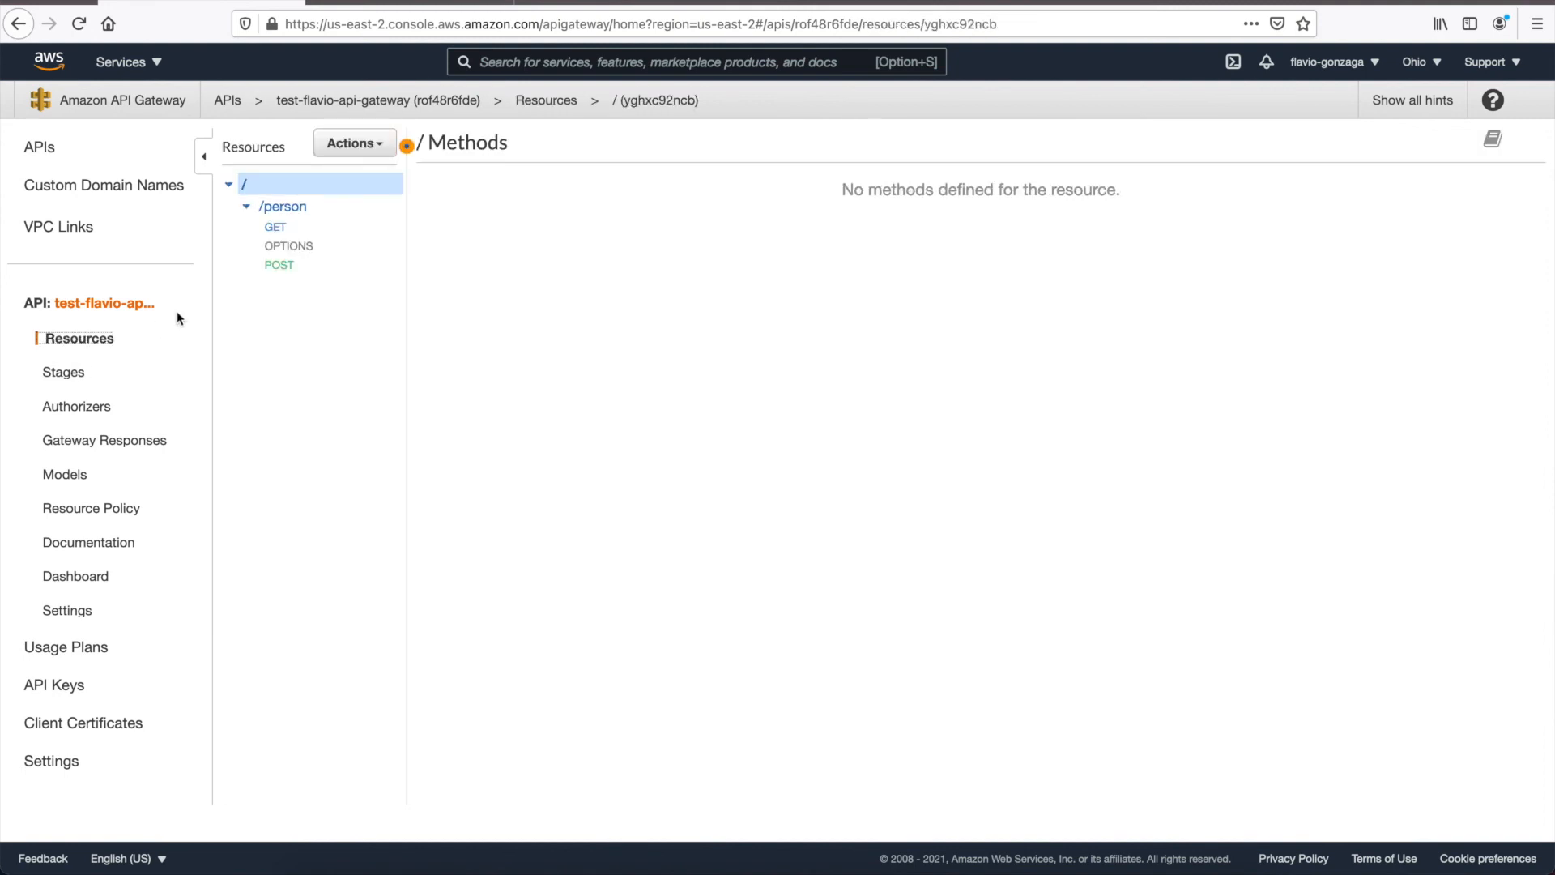